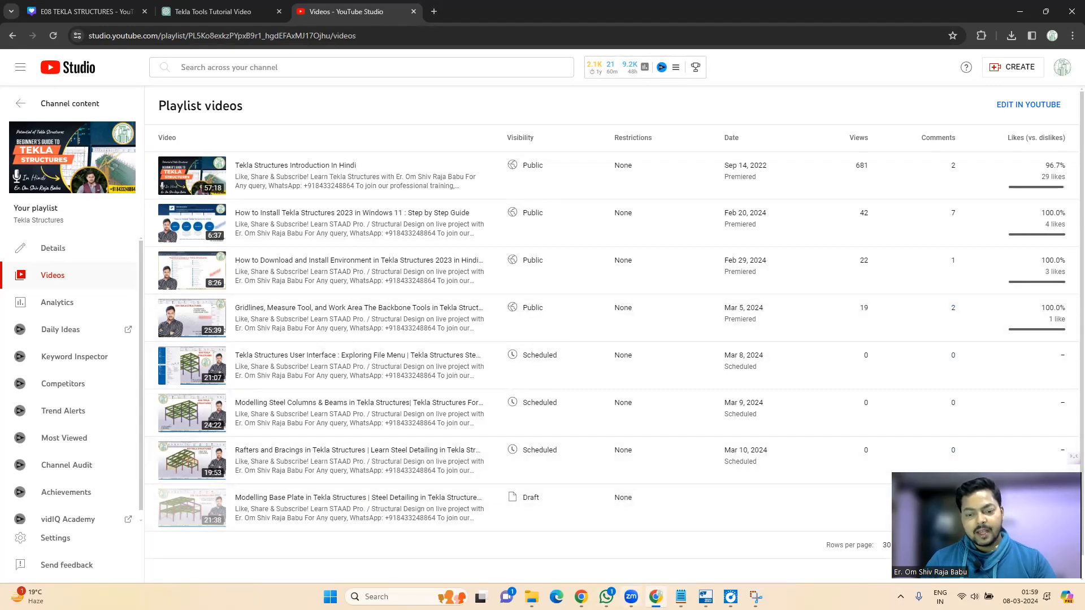
Switch to Tekla Structures and inspect the lower-level secondary beam and the grid 3 main beam supporting it between grids B and C
click(654, 596)
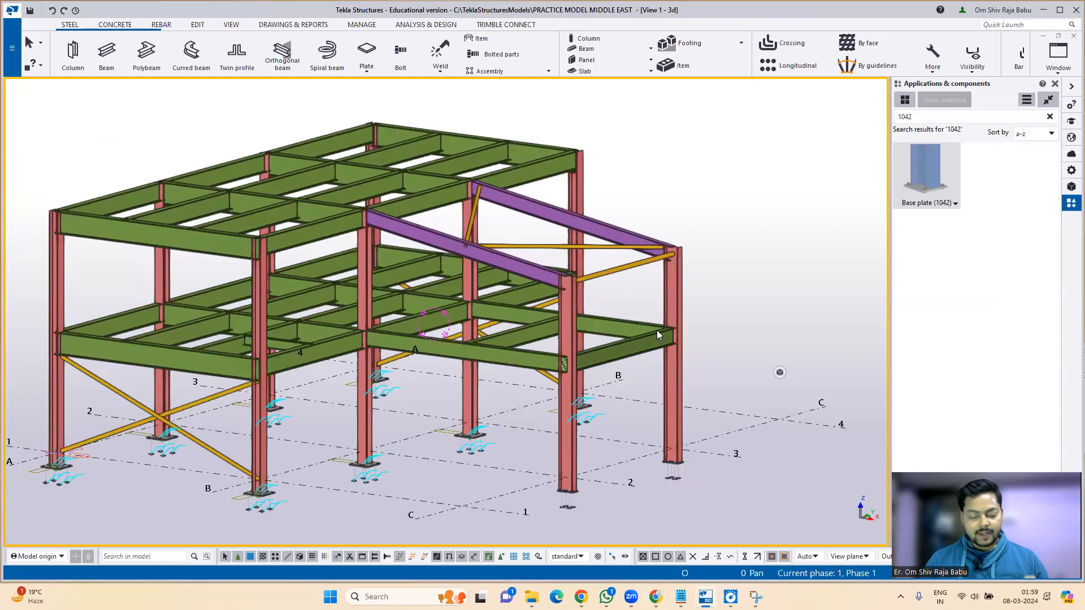
click(510, 336)
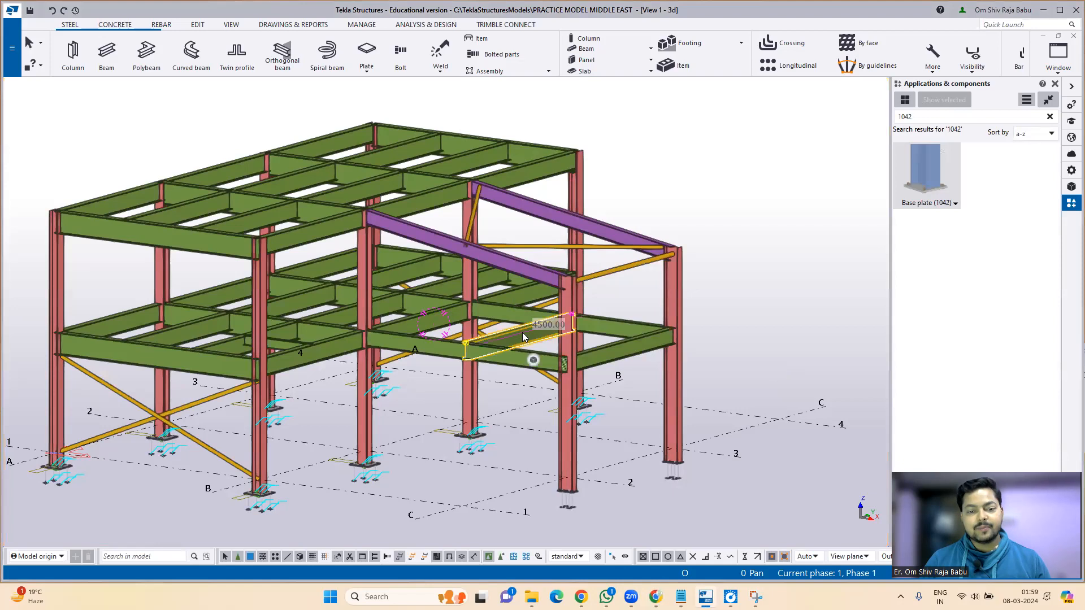
ctrl+click(598, 326)
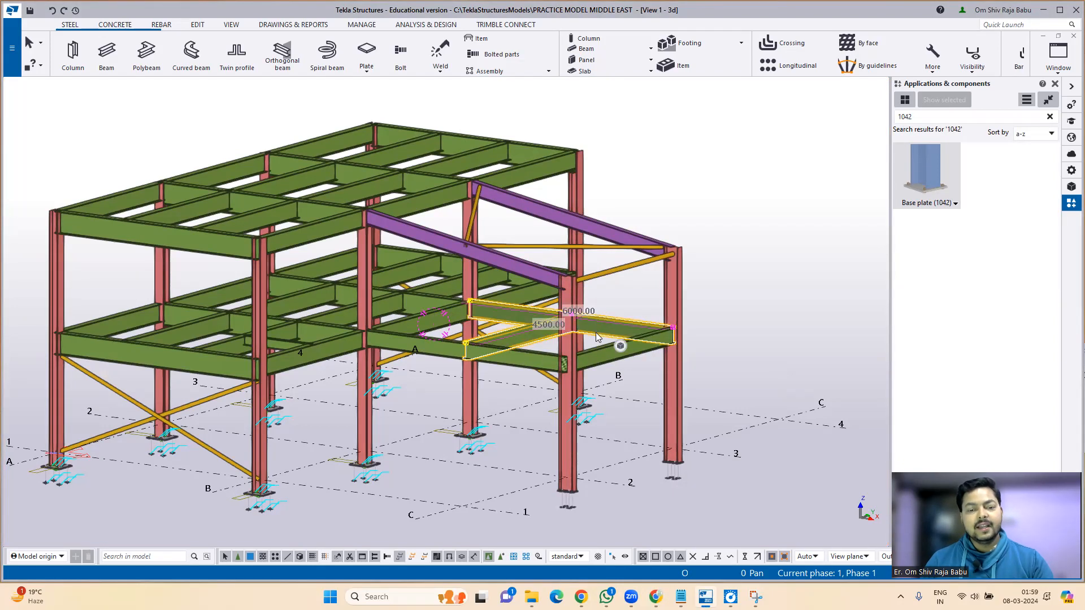
click(649, 299)
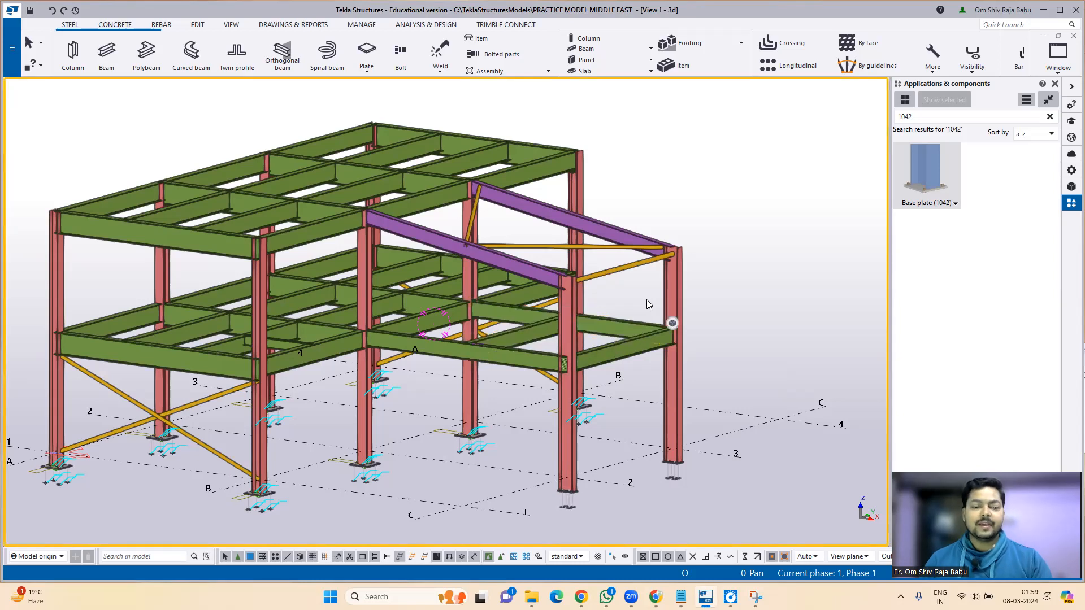
Examine the junction between the secondary beam and the main beam on grid 3 in the 3D view
ctrl+middle_drag(617, 287, 569, 324)
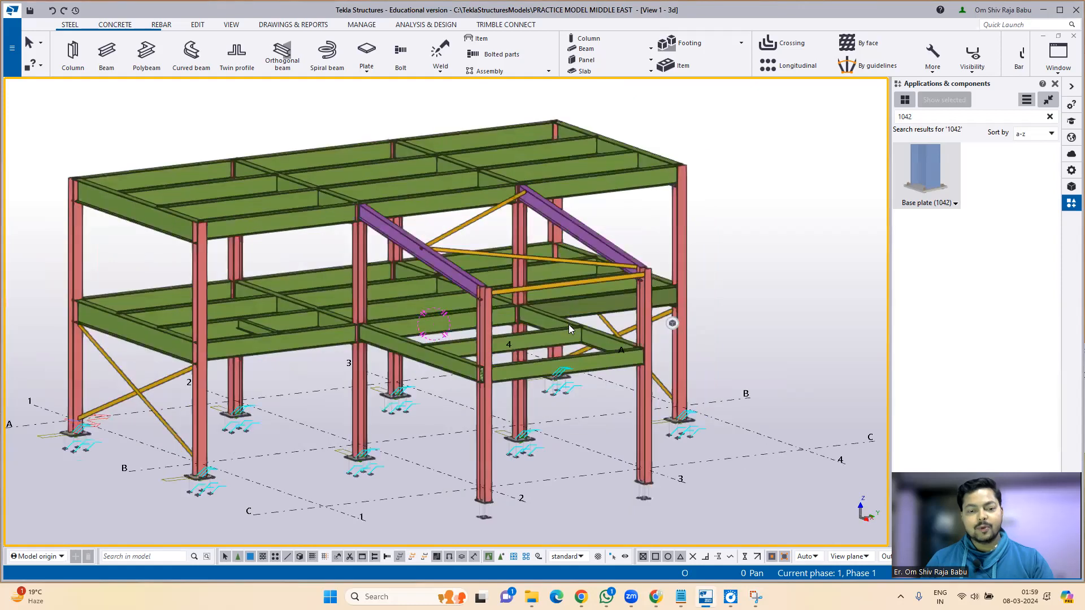
scroll(587, 326, up, 5)
scroll(582, 354, up, 2)
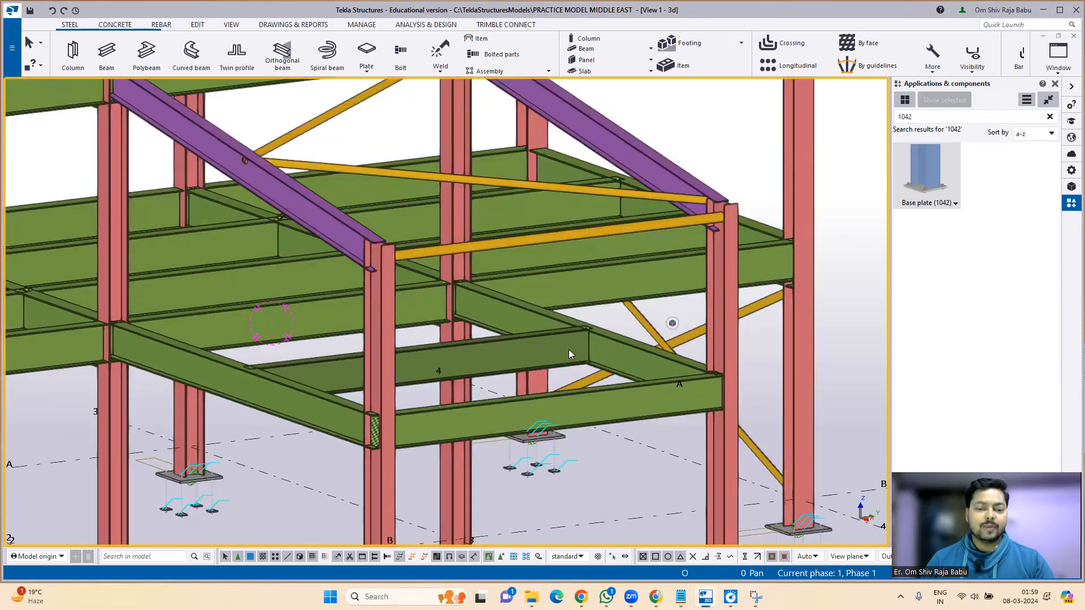
scroll(468, 310, down, 1)
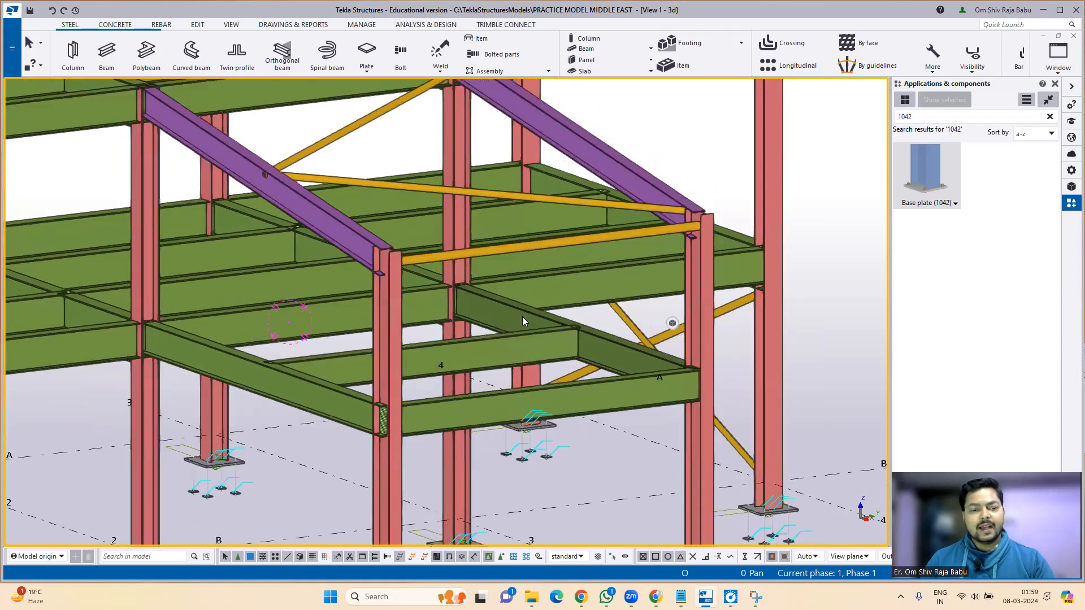
scroll(522, 316, down, 4)
middle_drag(492, 306, 505, 322)
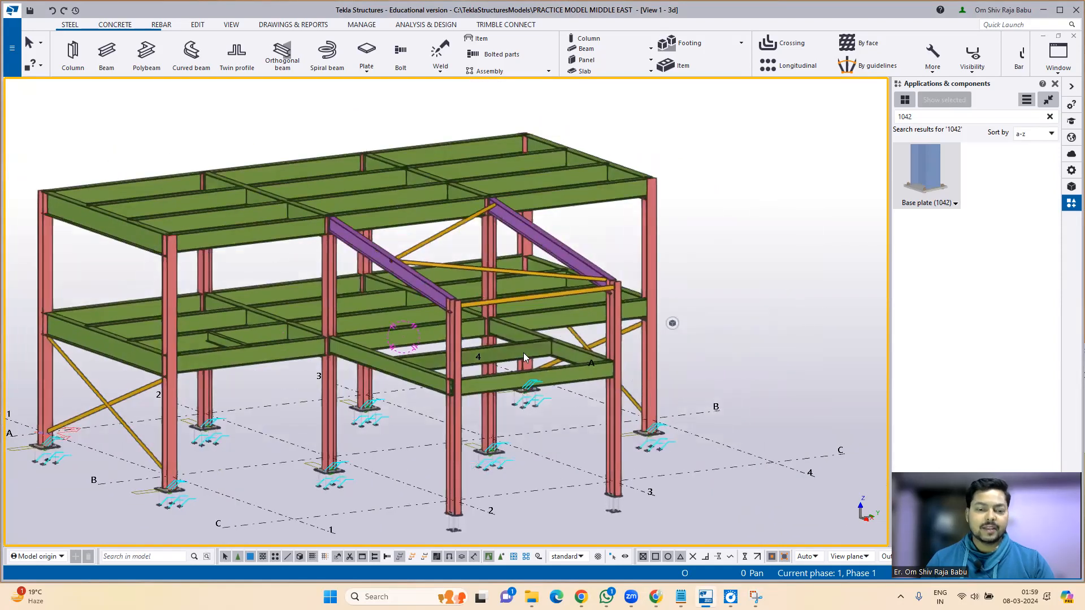
scroll(526, 357, up, 2)
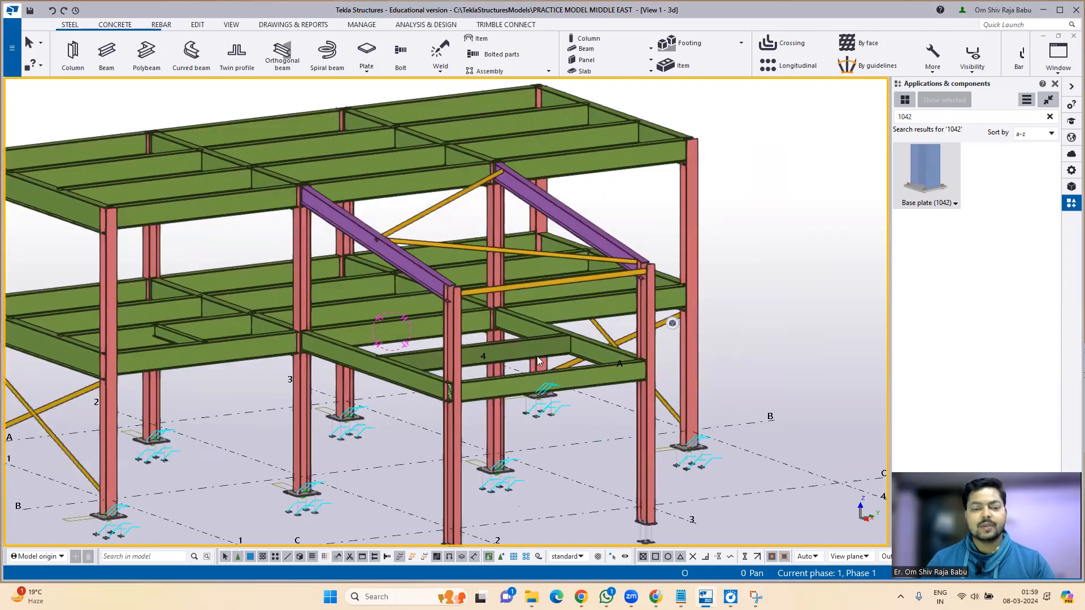
click(590, 350)
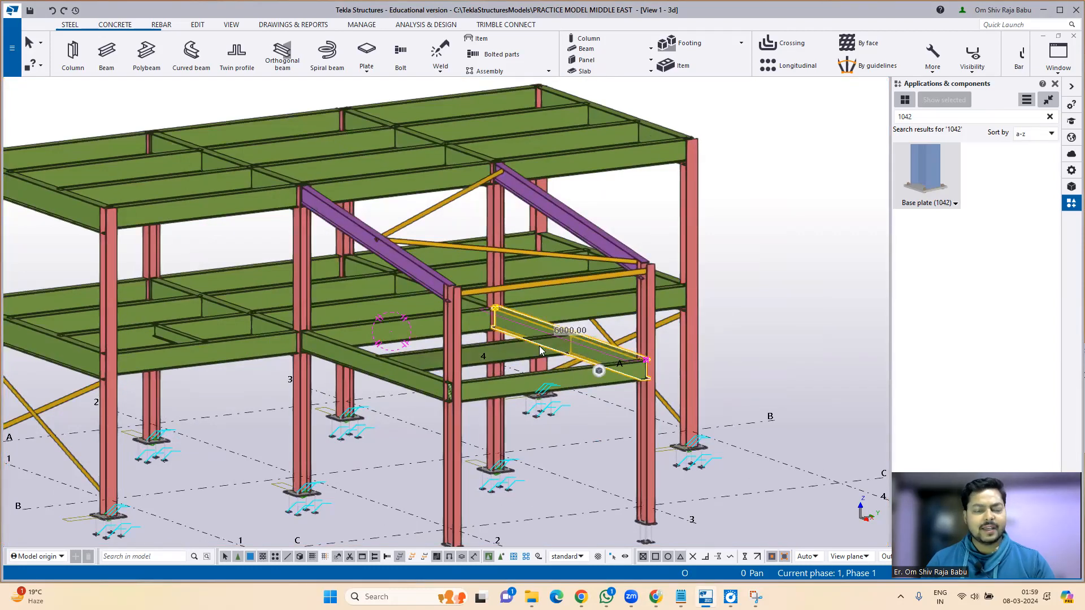
key(Delete)
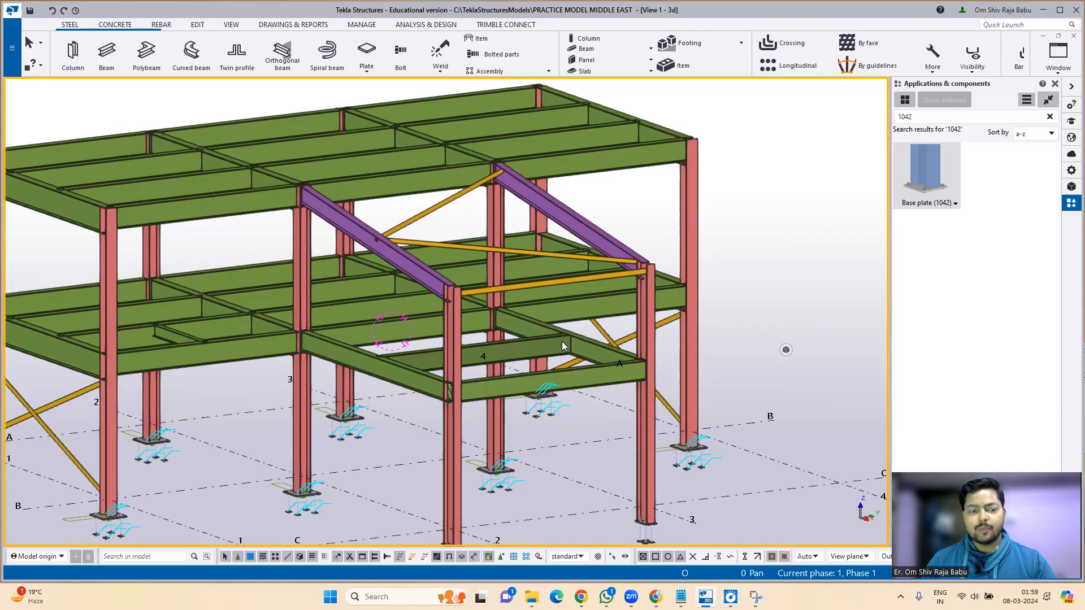
scroll(750, 315, down, 2)
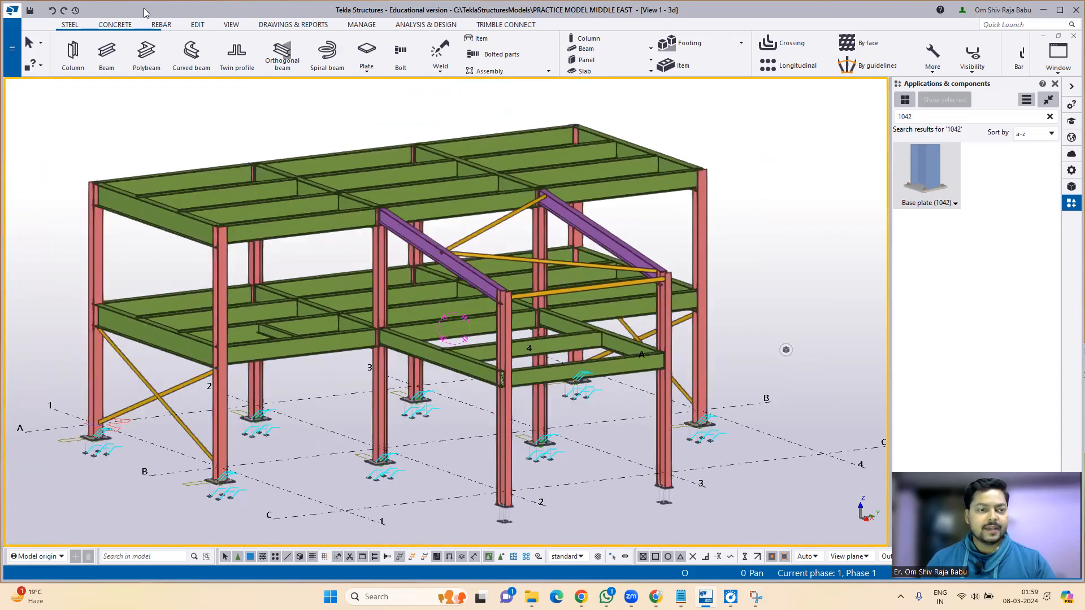
Make the named view Plan +3000 visible from the list of views
click(232, 26)
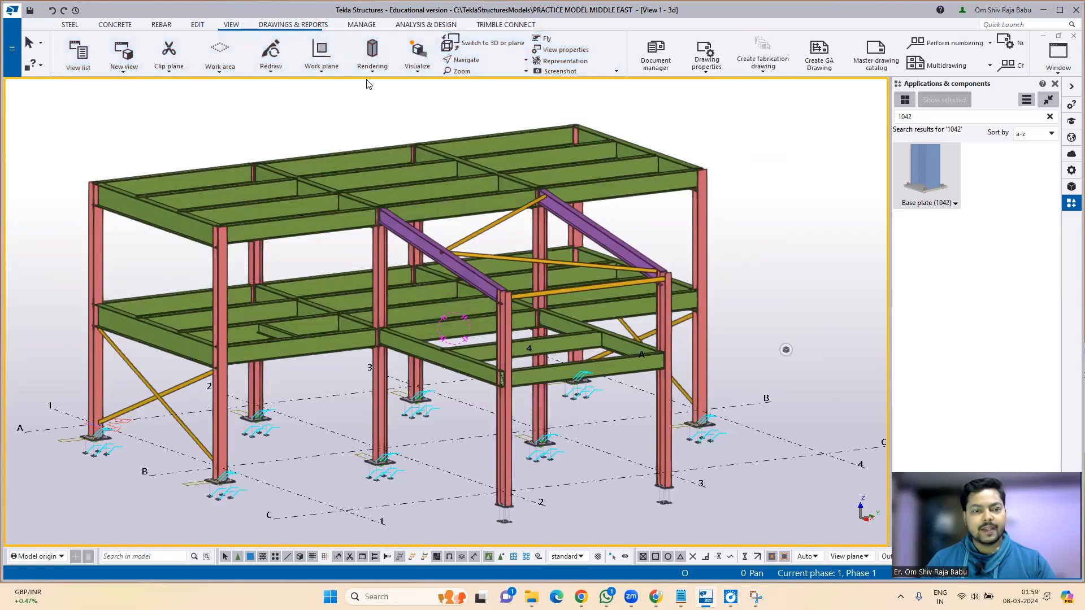
click(78, 56)
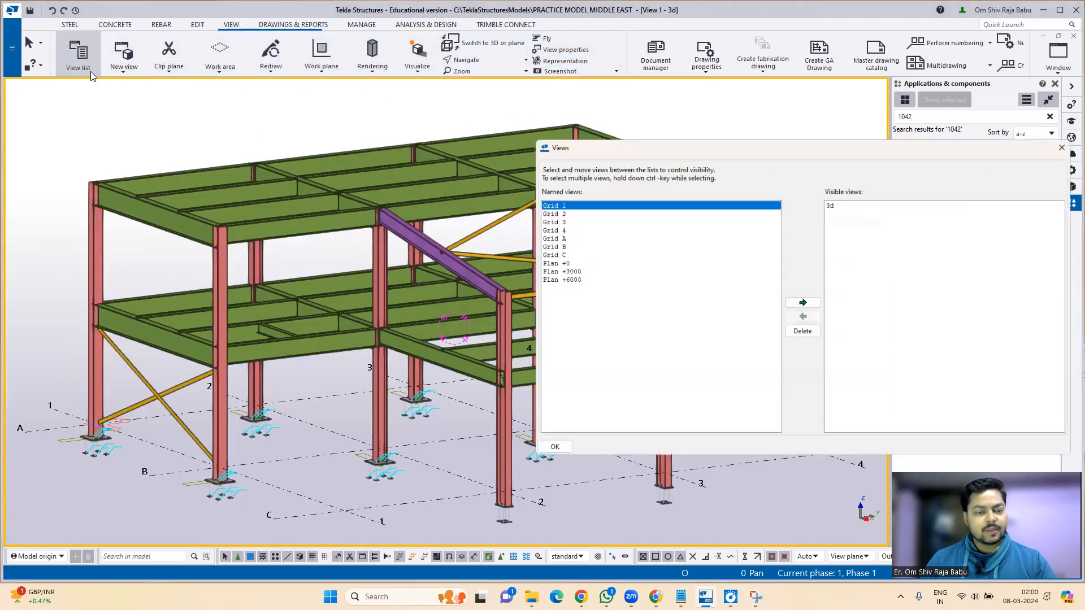
click(553, 272)
double_click(553, 271)
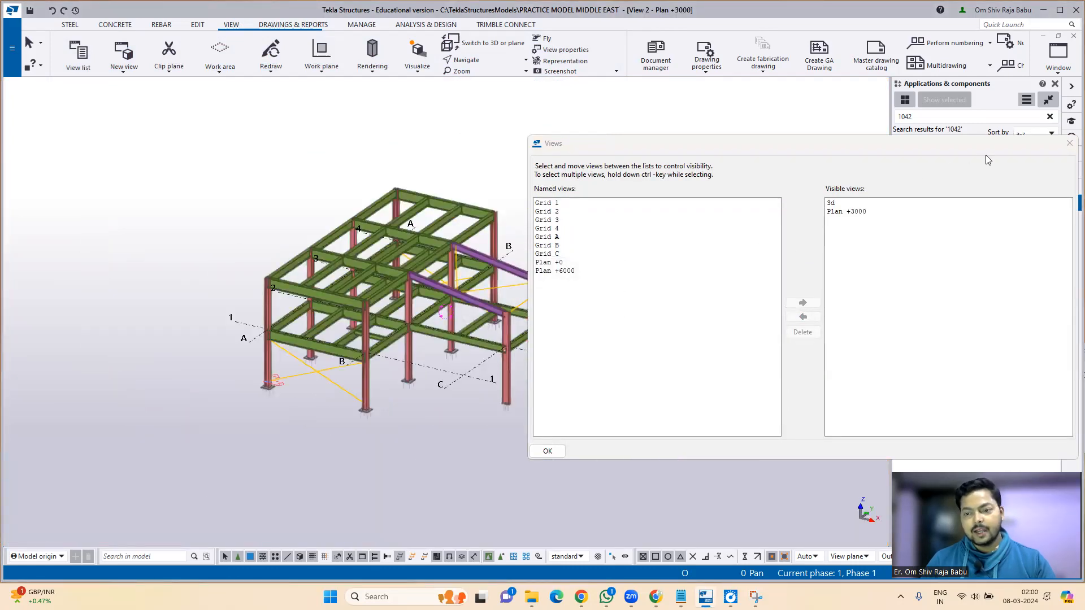
click(1070, 143)
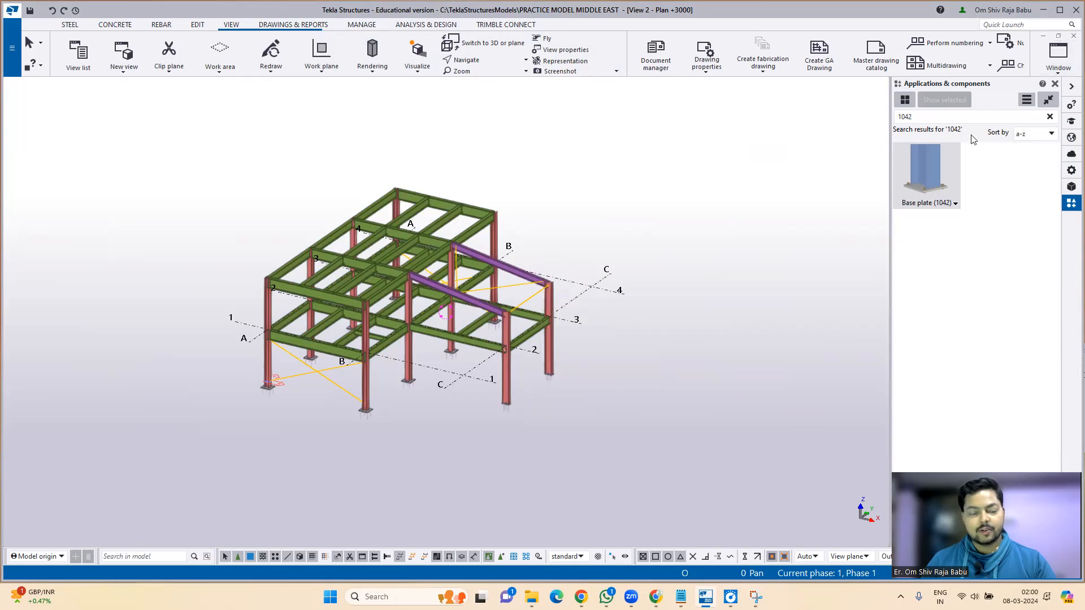
Switch the Plan +3000 view to plane projection and examine the secondary beam between grids 2 and 3 in bay B-C
click(1059, 71)
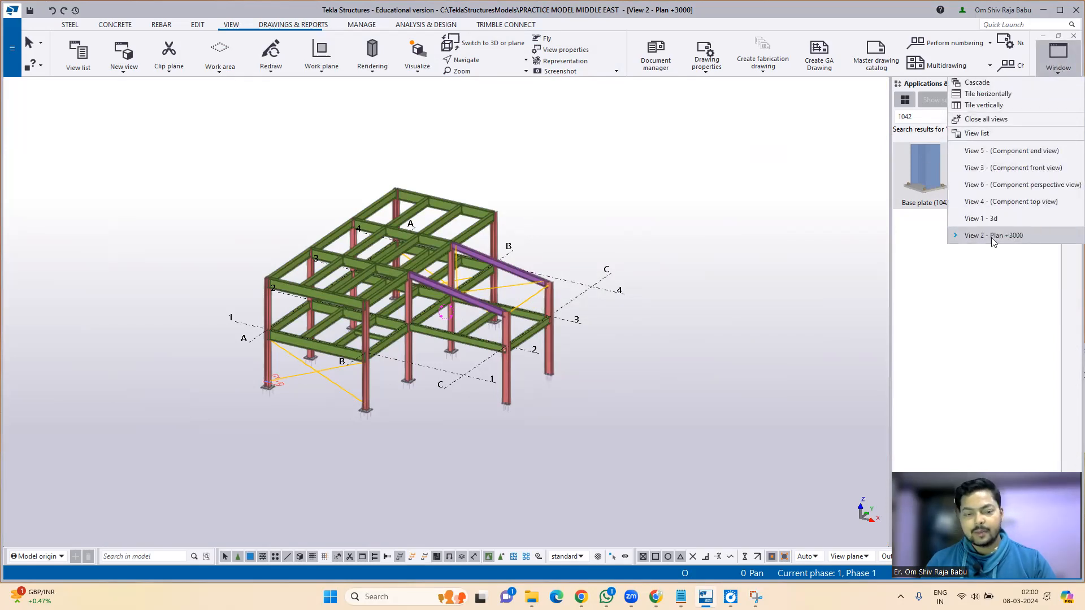
click(800, 238)
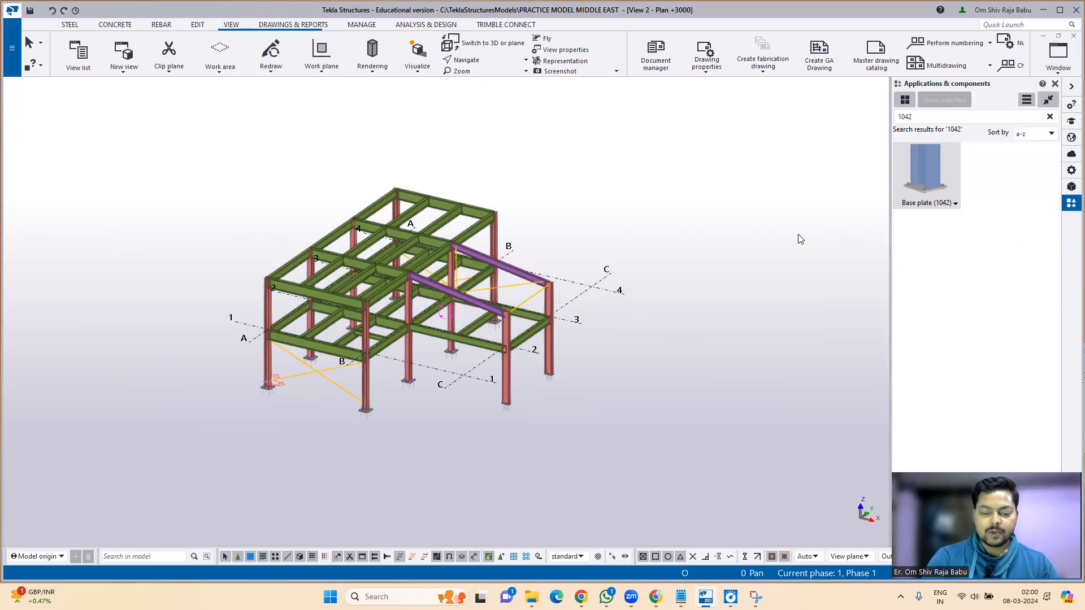
key(ctrl+p)
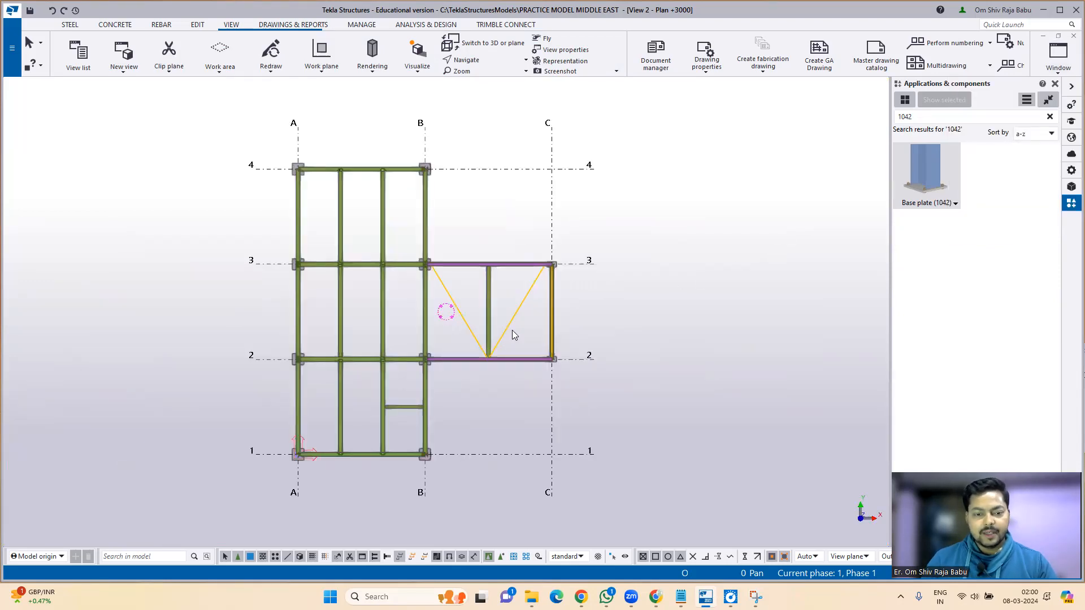
scroll(508, 333, up, 4)
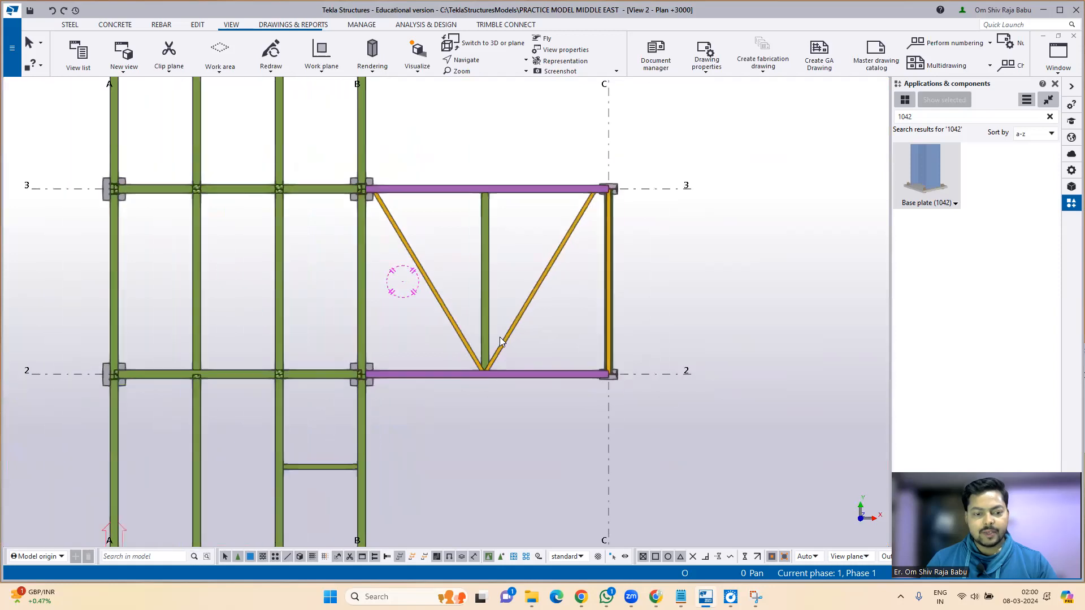
scroll(501, 339, down, 1)
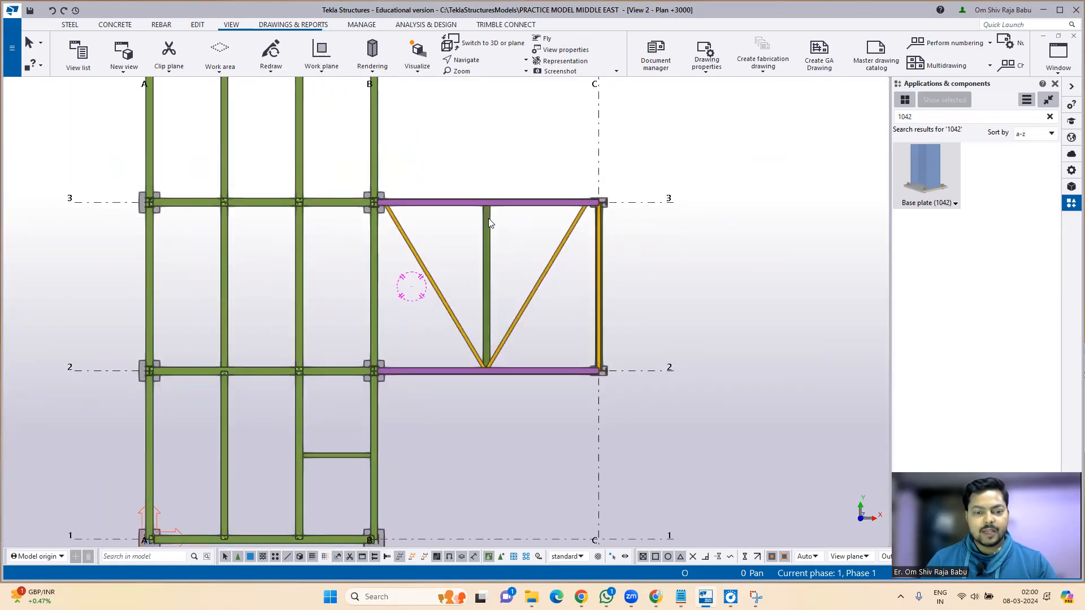
scroll(488, 218, up, 1)
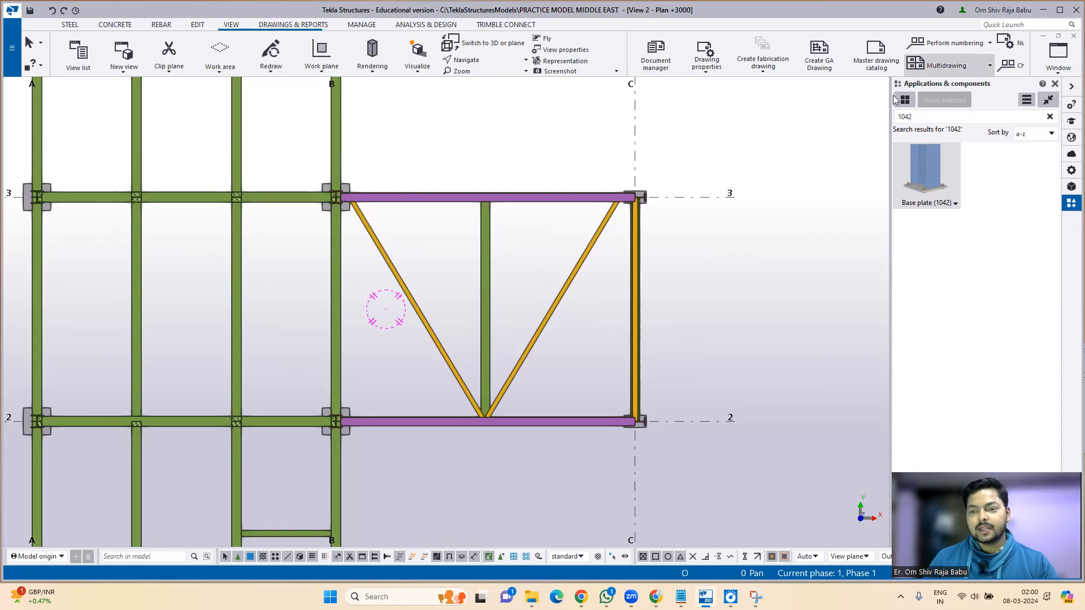
Return to the View 1 - 3d window
key(ctrl+Tab)
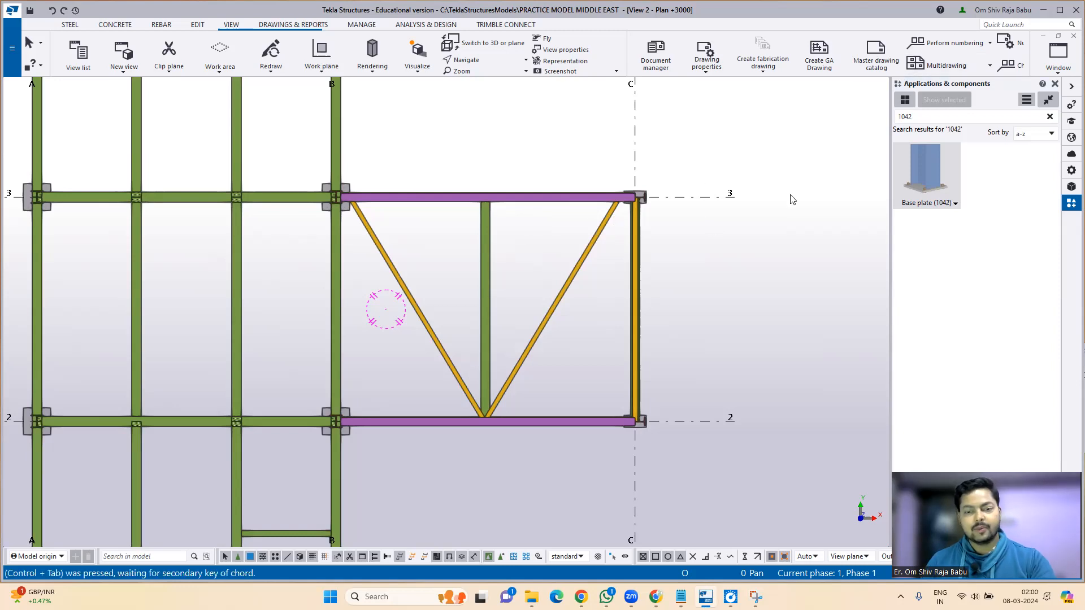
click(1059, 62)
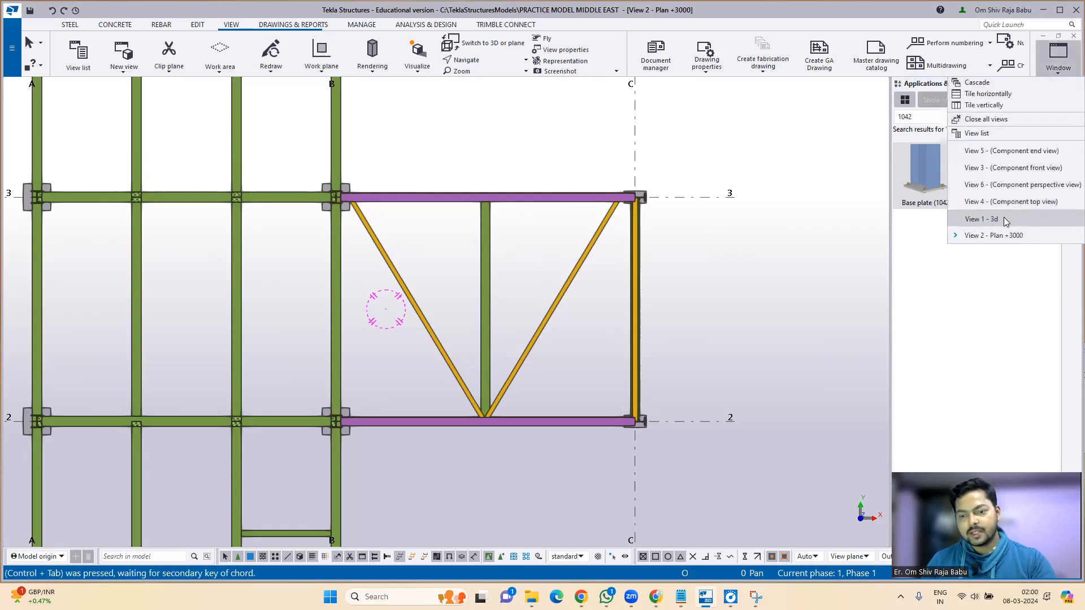
click(984, 218)
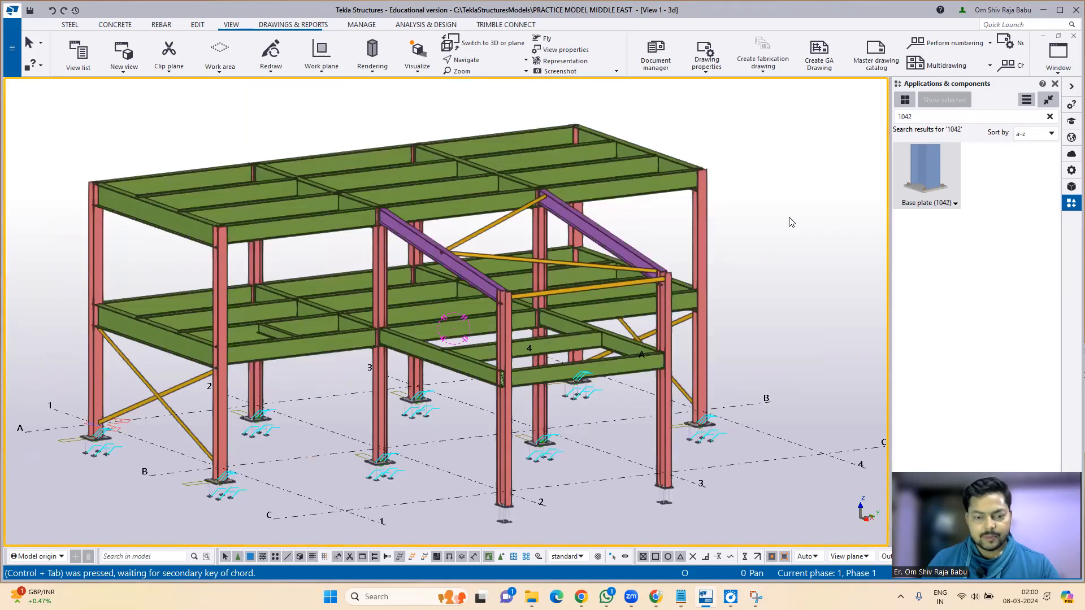
Inspect the grid 2 main beam and the secondary beam in bay B-C, including the secondary beam's end at grid 3
scroll(461, 348, up, 4)
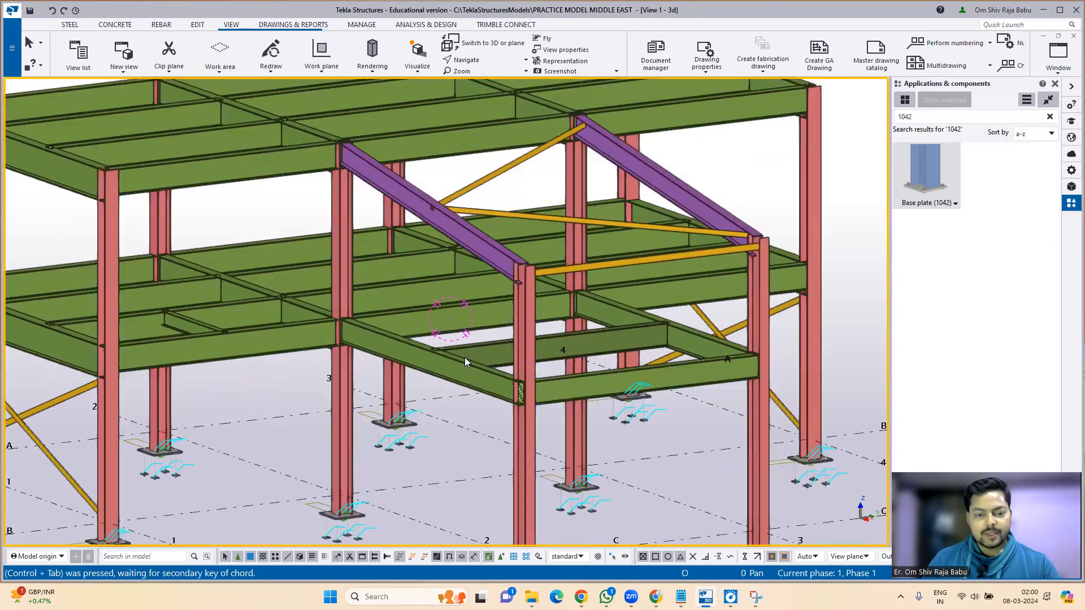
click(465, 358)
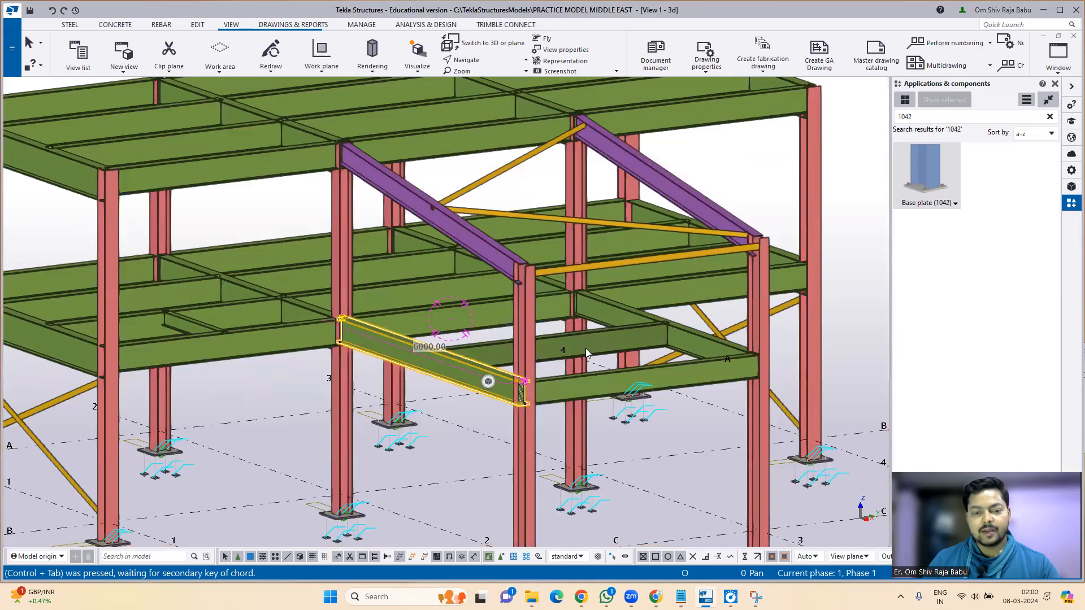
click(655, 337)
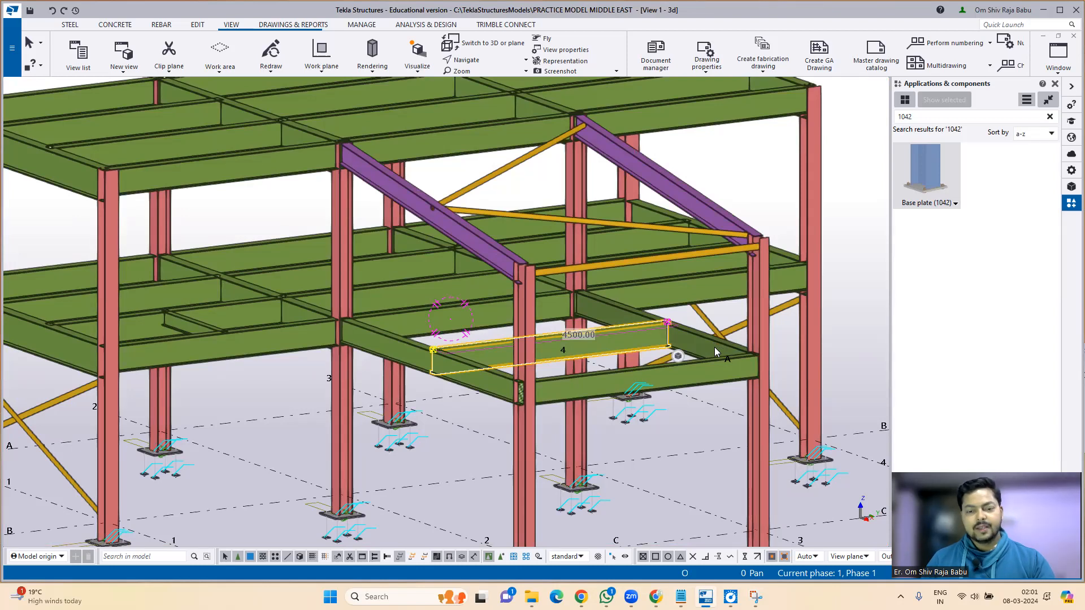
scroll(715, 347, up, 1)
scroll(644, 326, up, 3)
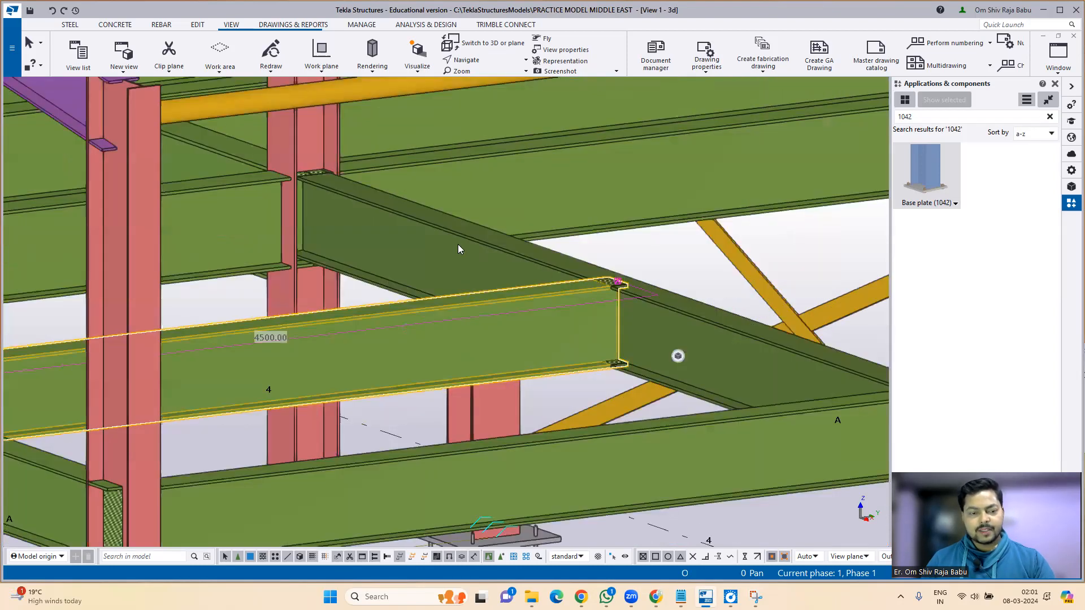
click(834, 309)
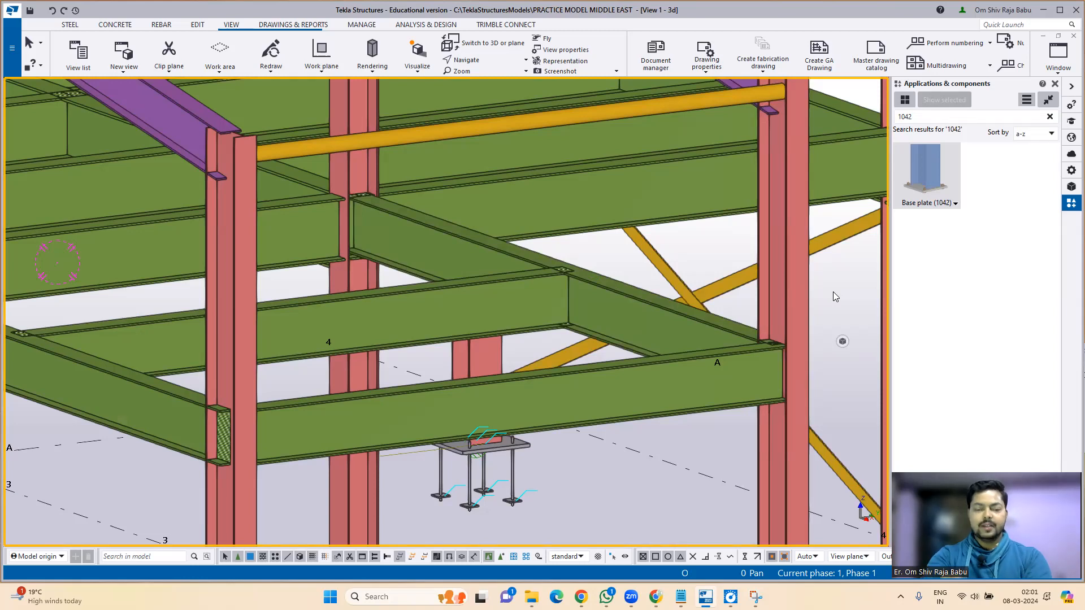
Search the applications and components catalog for component 146
drag(926, 117, 879, 116)
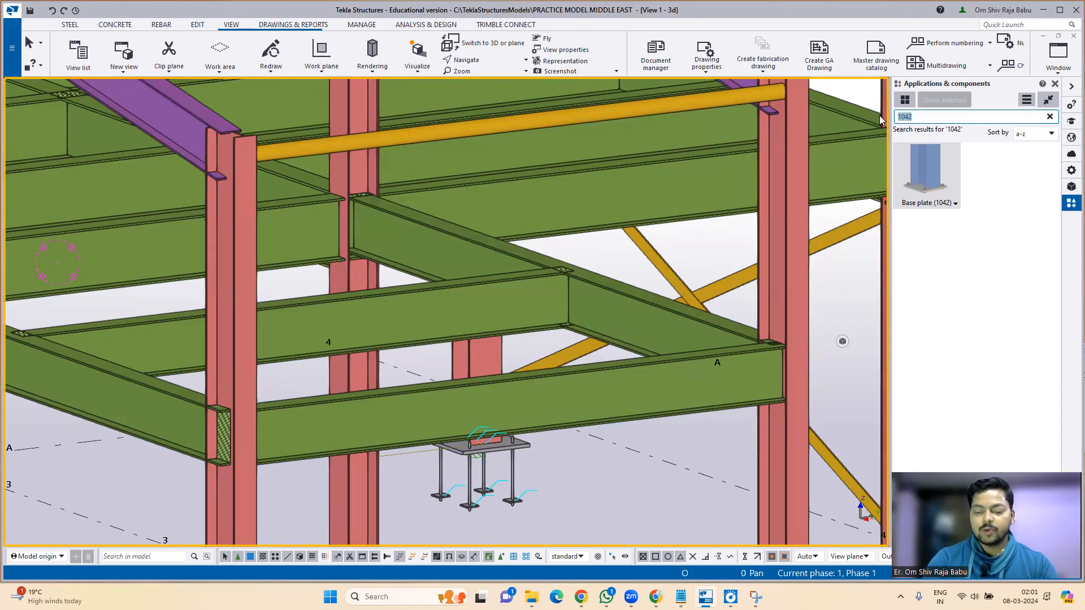
text(4)
key(BackSpace)
text(146)
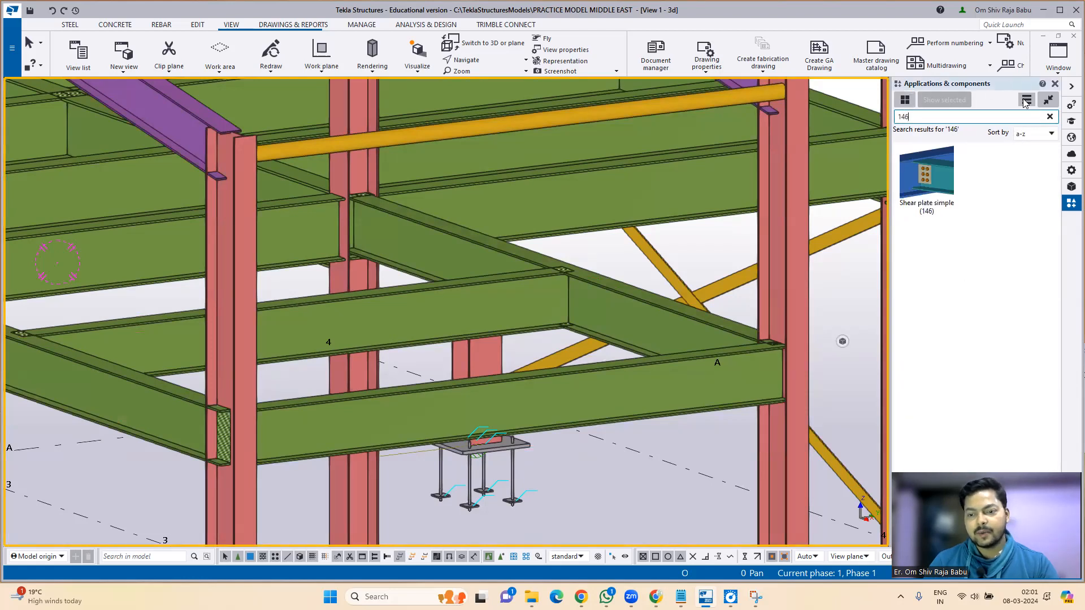
Open the Shear plate simple (146) properties and review the plate position options and the plate, stiffener, general and haunch settings
click(948, 185)
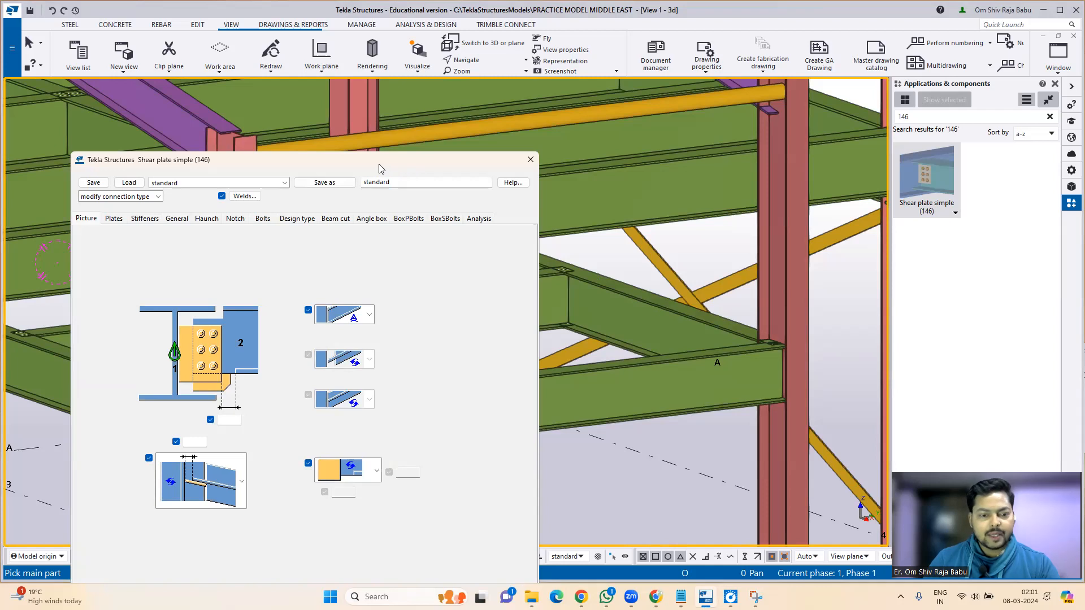
drag(381, 170, 559, 160)
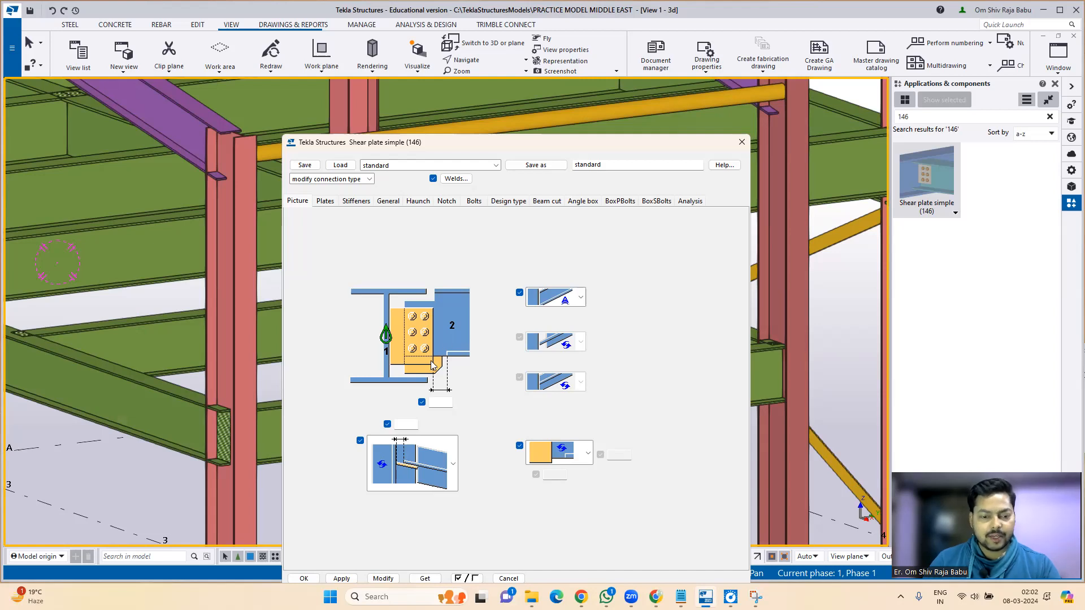
click(453, 466)
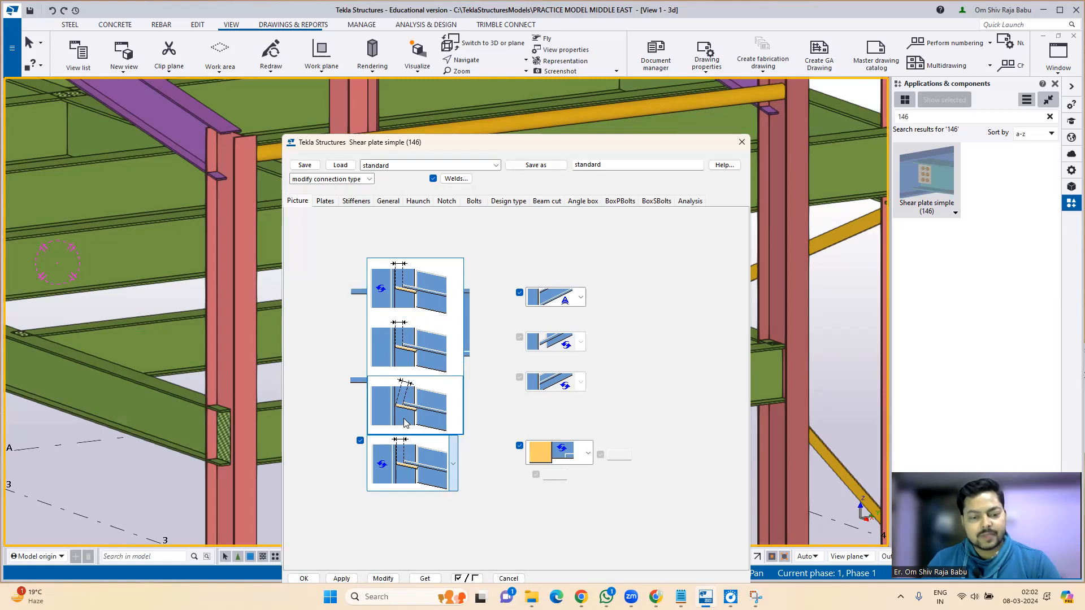
click(476, 306)
click(325, 203)
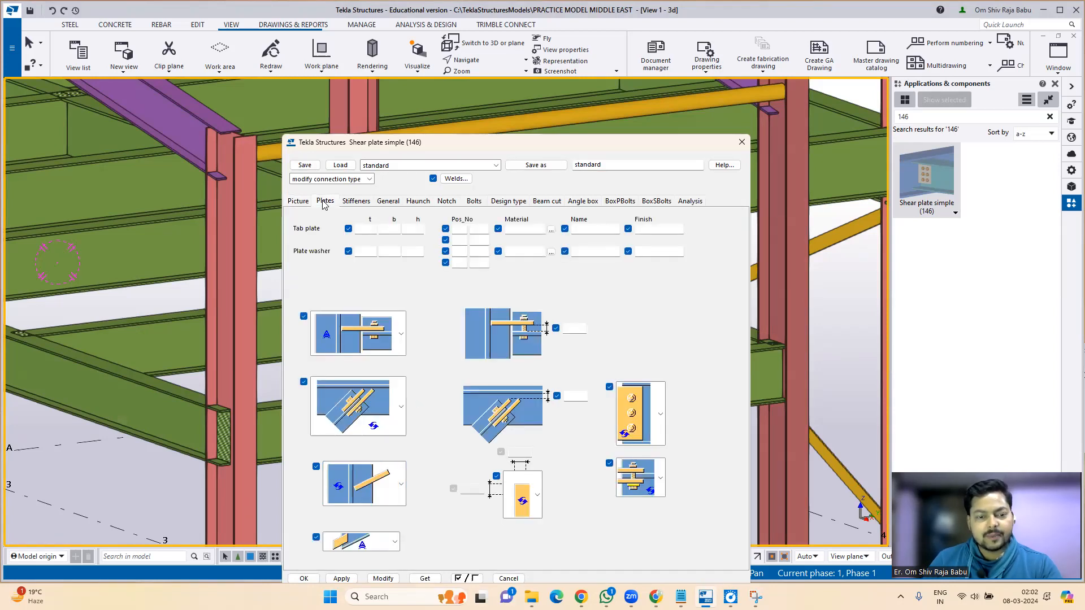
click(356, 204)
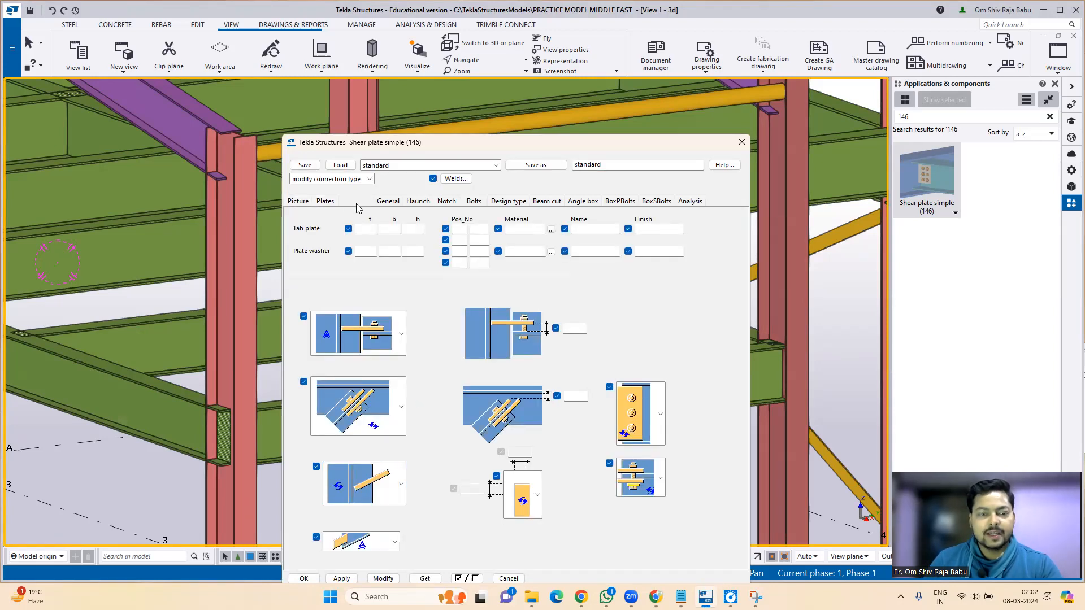
click(389, 203)
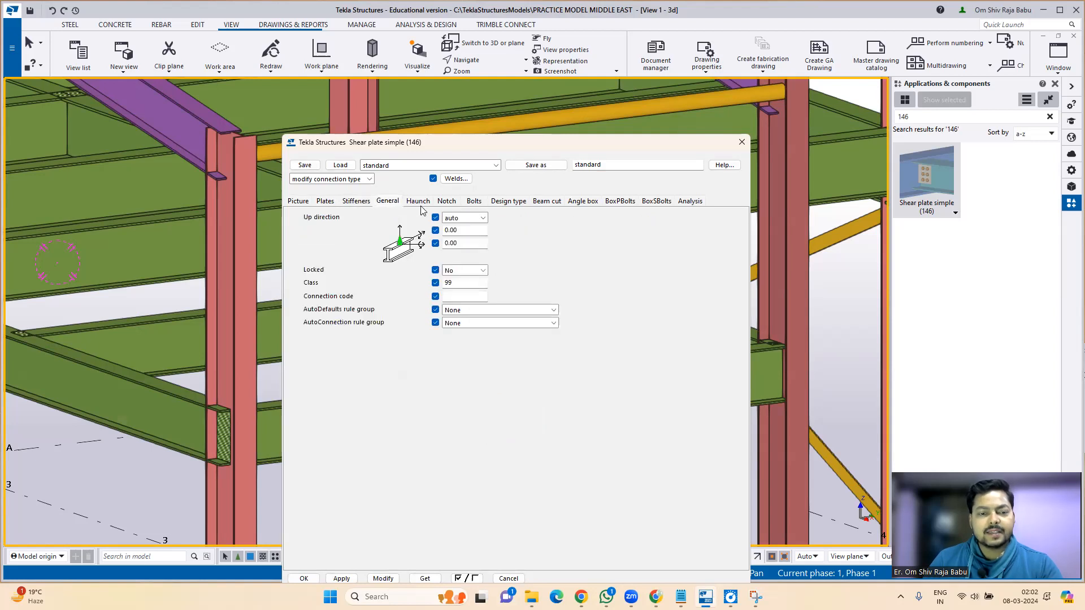
click(420, 204)
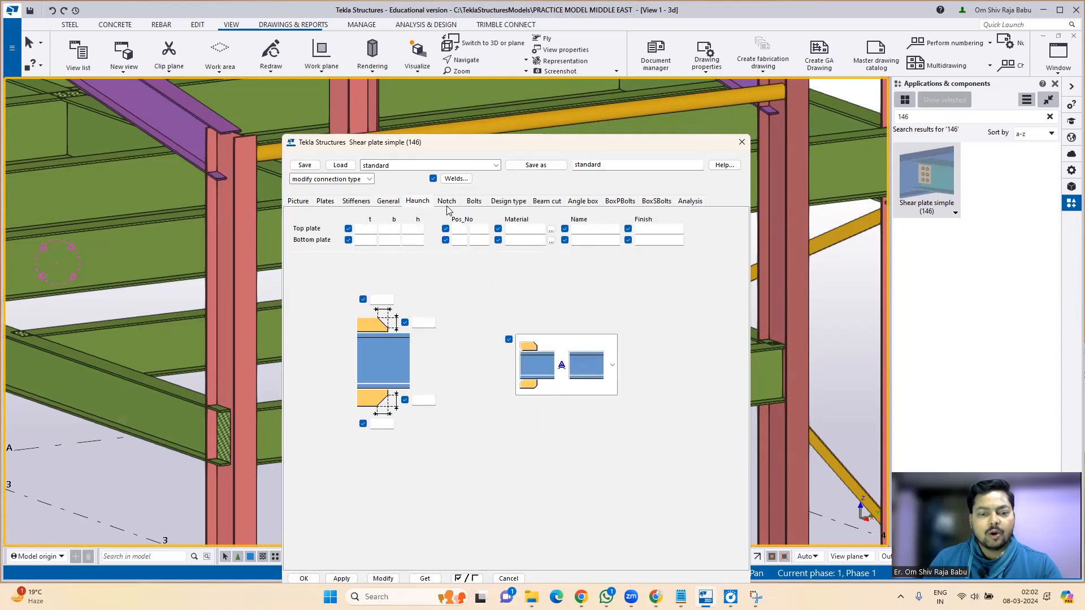
Review the component's bolt settings, including the sloping-condition options, and its design type, angle box and BoxPBolts settings
click(476, 205)
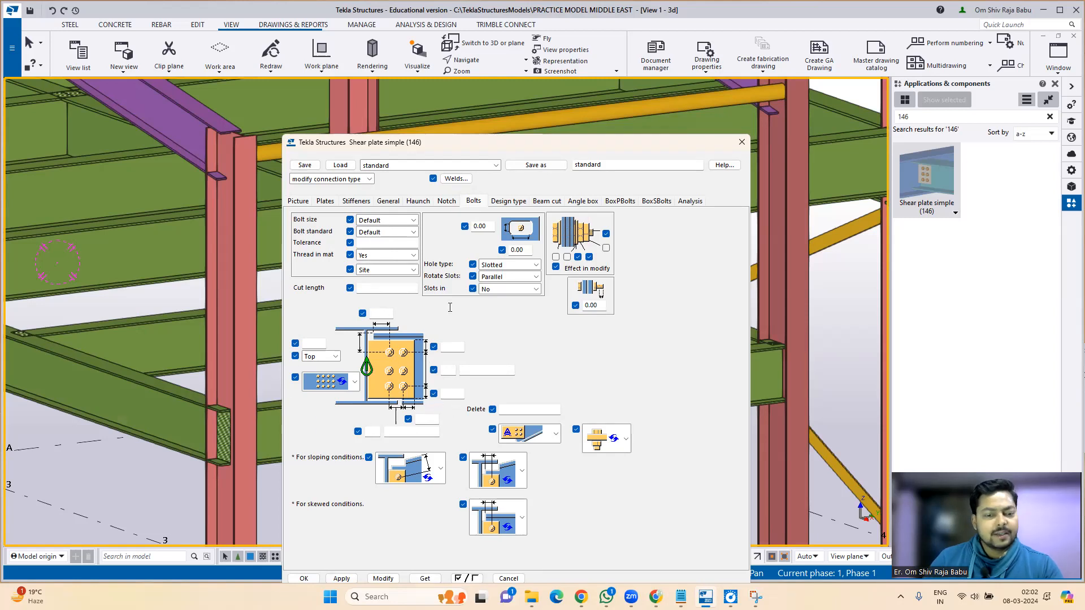
click(522, 471)
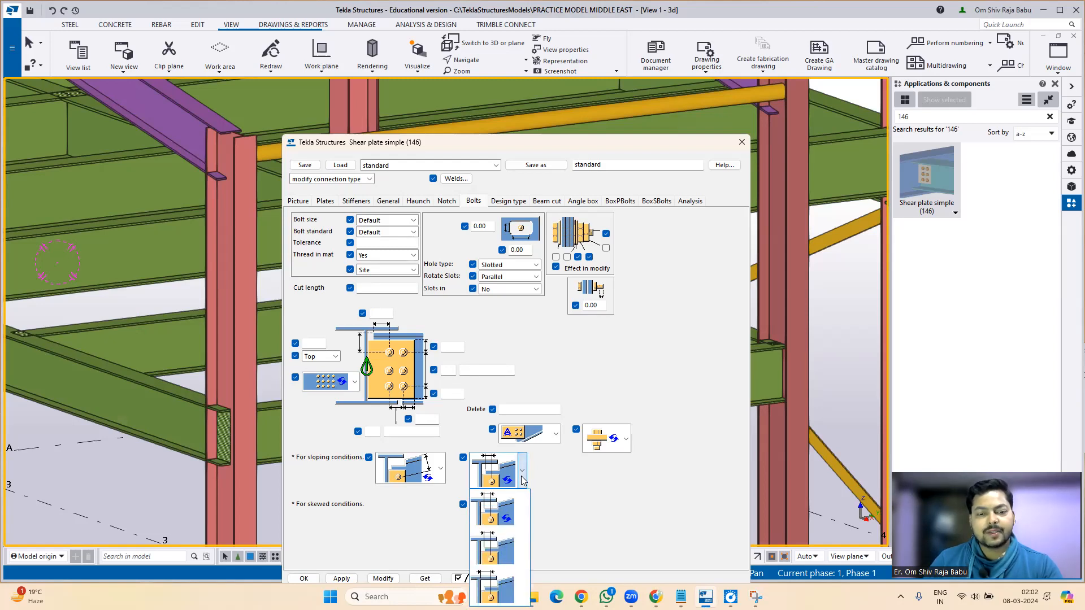
click(522, 480)
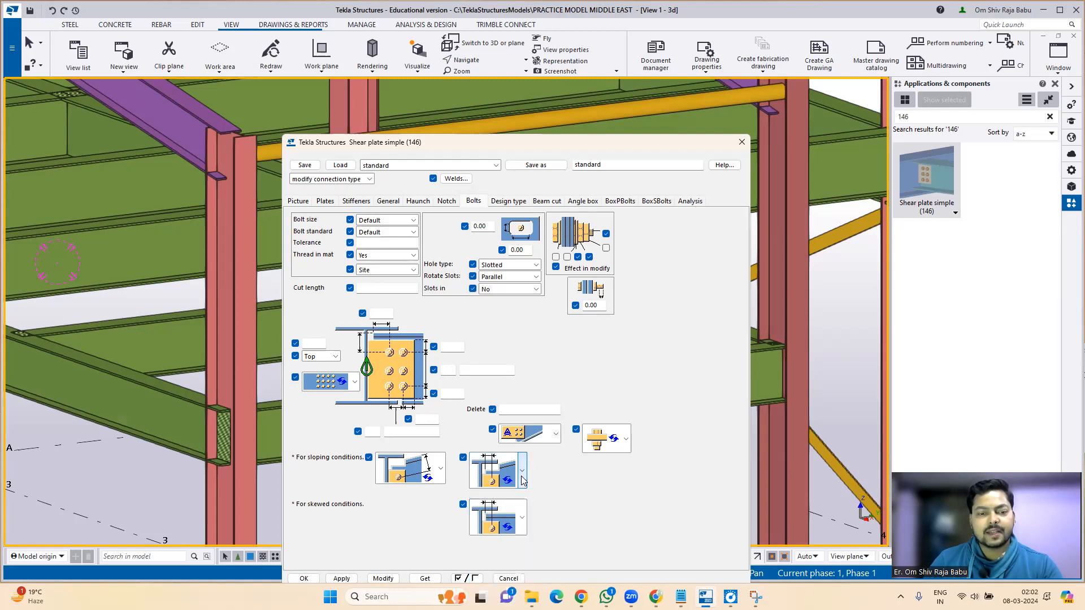
click(515, 202)
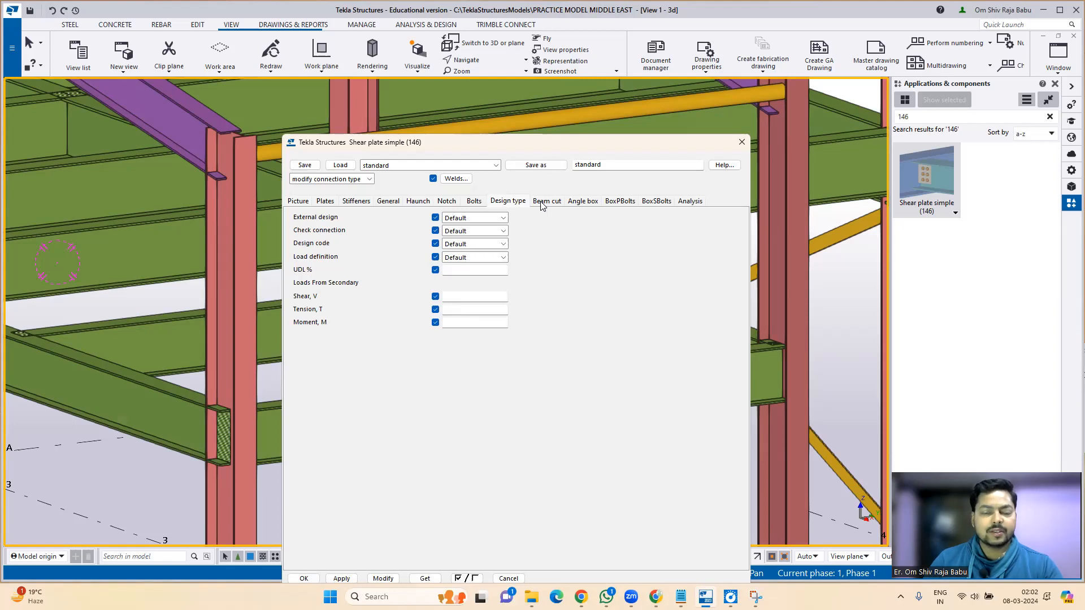
click(575, 203)
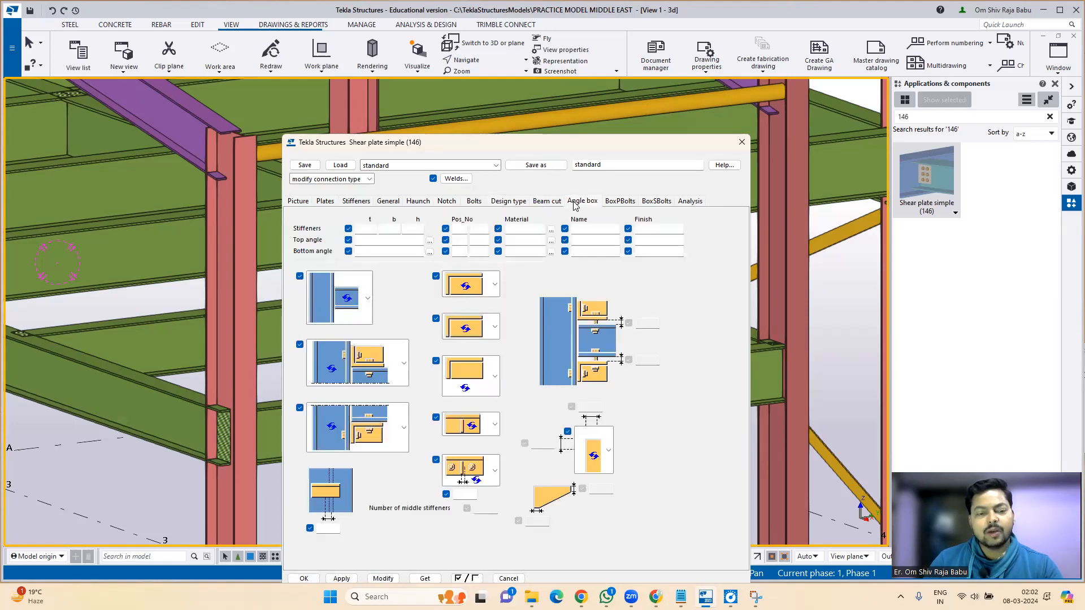
click(613, 202)
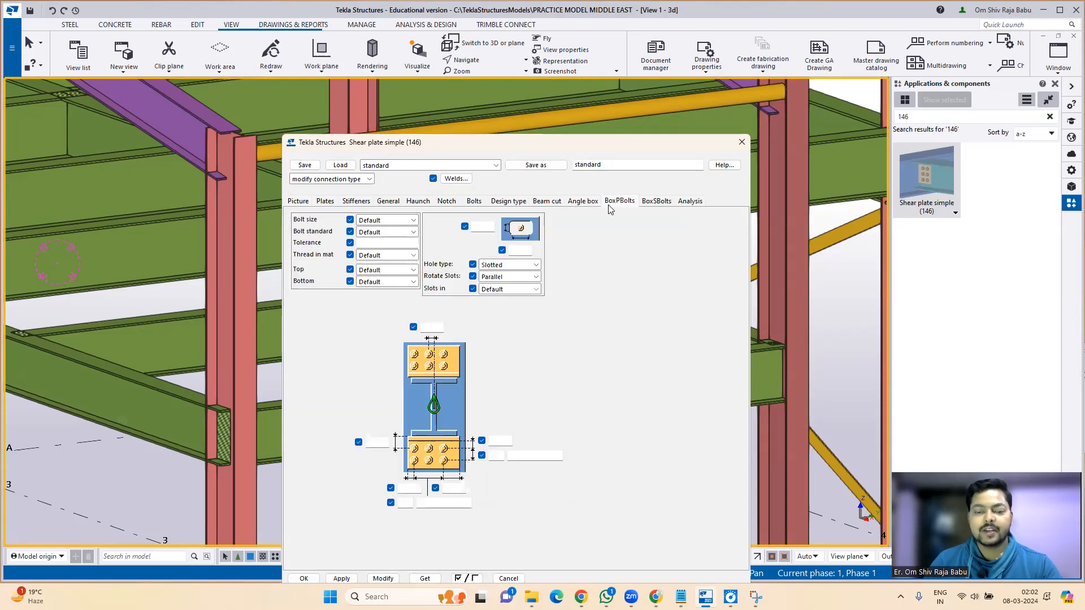
Bring up the note in Notepad, highlight the contact phone number, and minimize the note
click(681, 596)
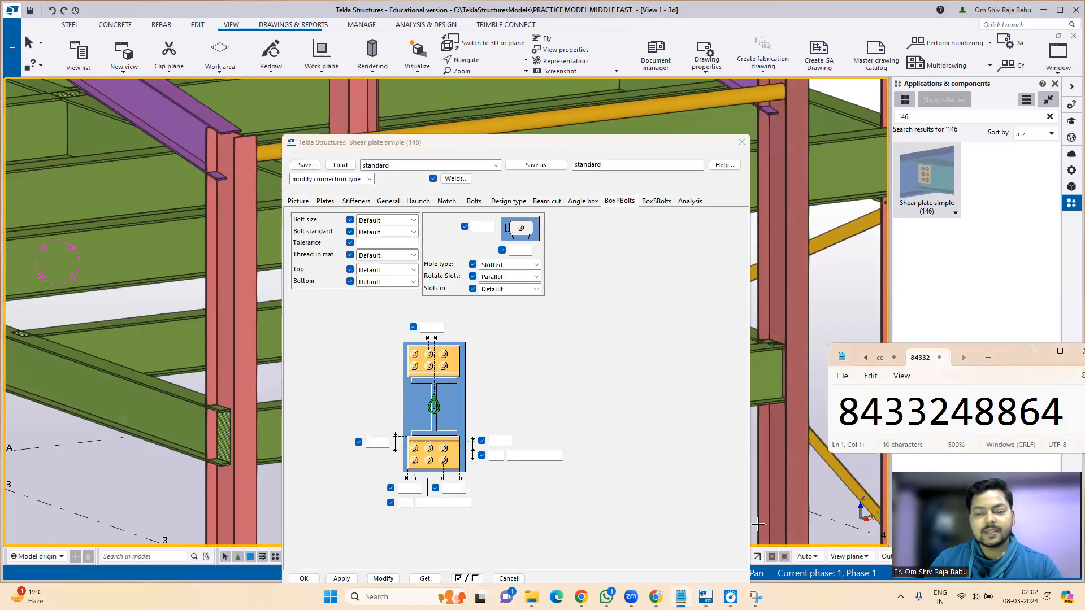
drag(852, 417, 1061, 407)
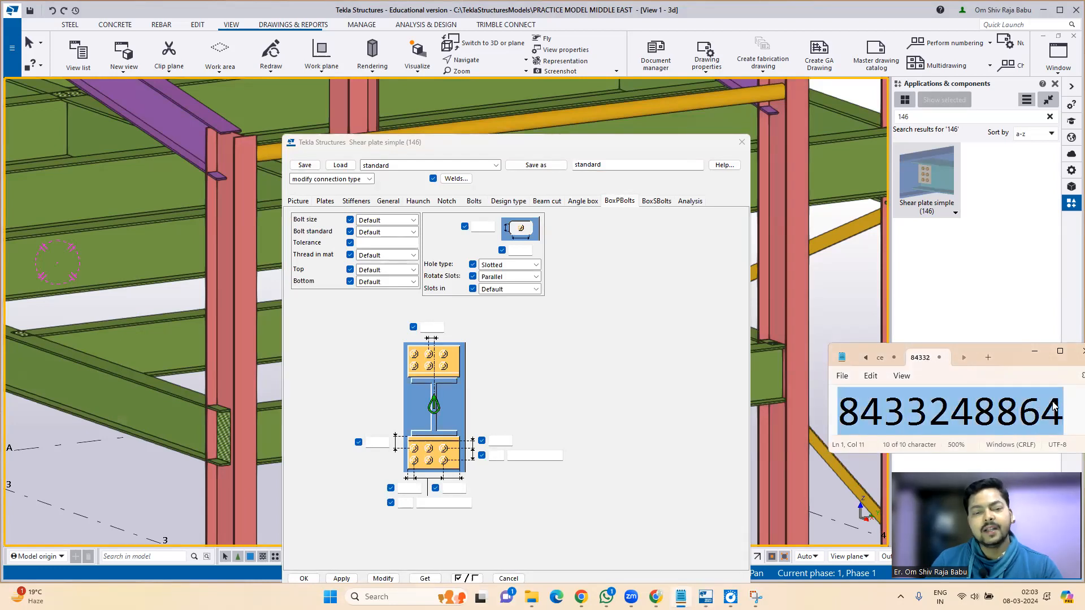
click(1033, 355)
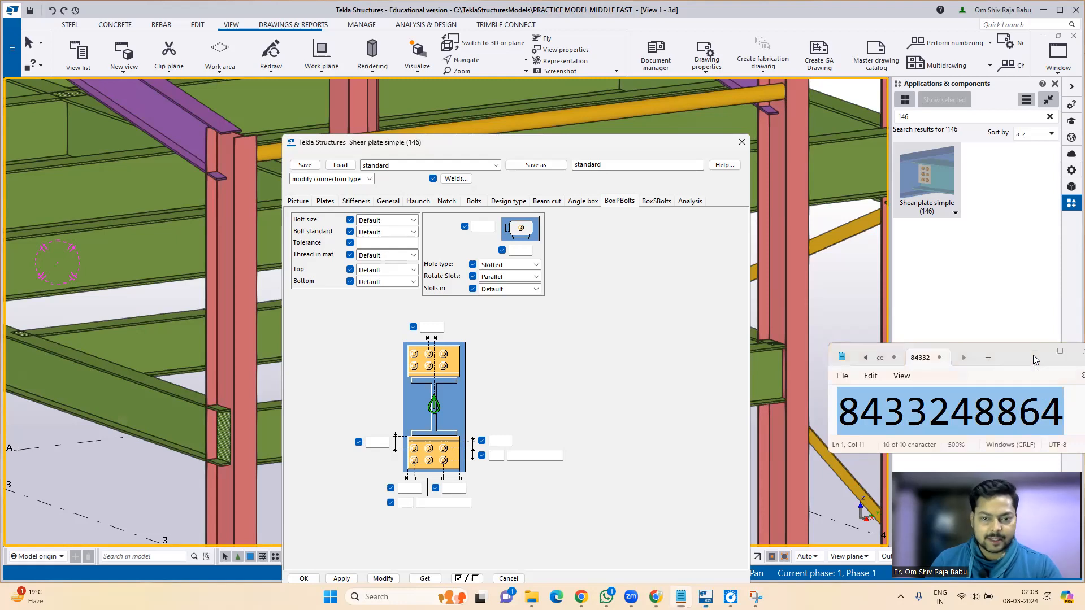
Review the component's BoxSBolts settings and close the Shear plate simple (146) properties
click(651, 205)
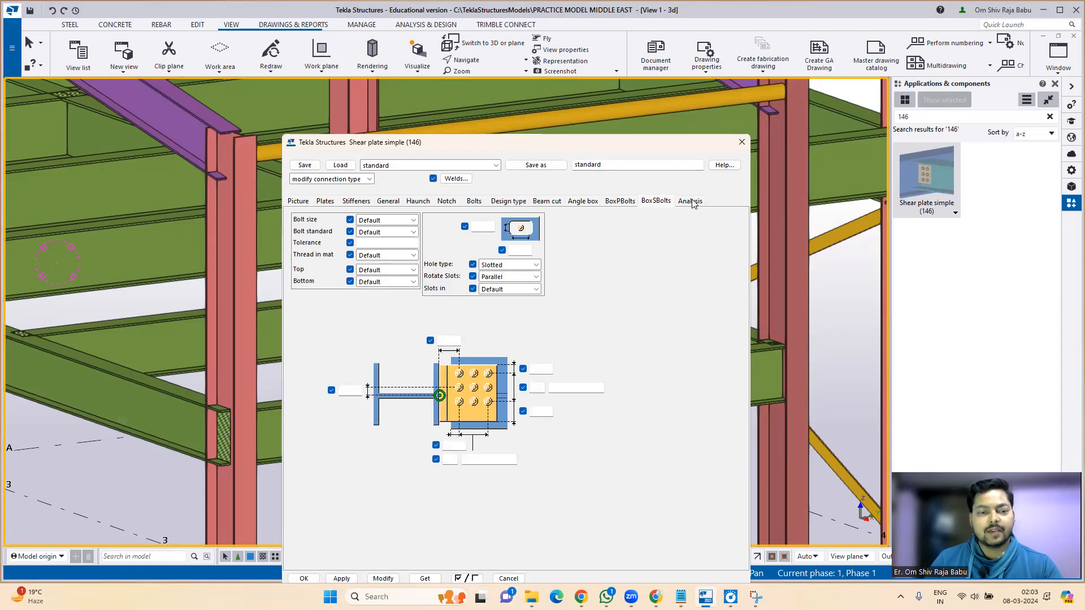
click(743, 142)
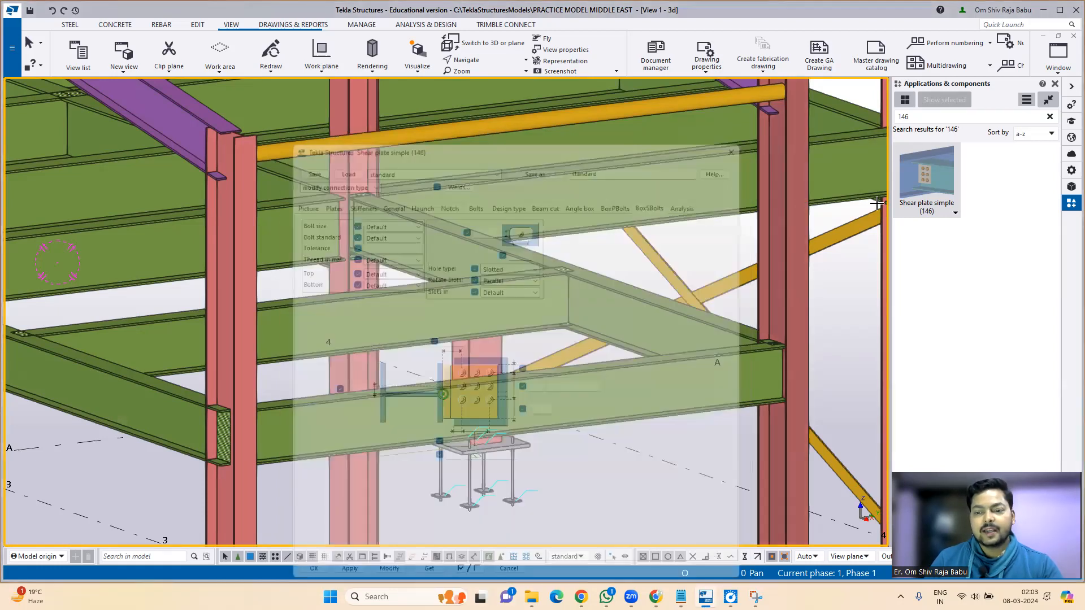
Connect the secondary beam to the main beam at its right-hand end with the Shear plate simple (146) component
click(938, 195)
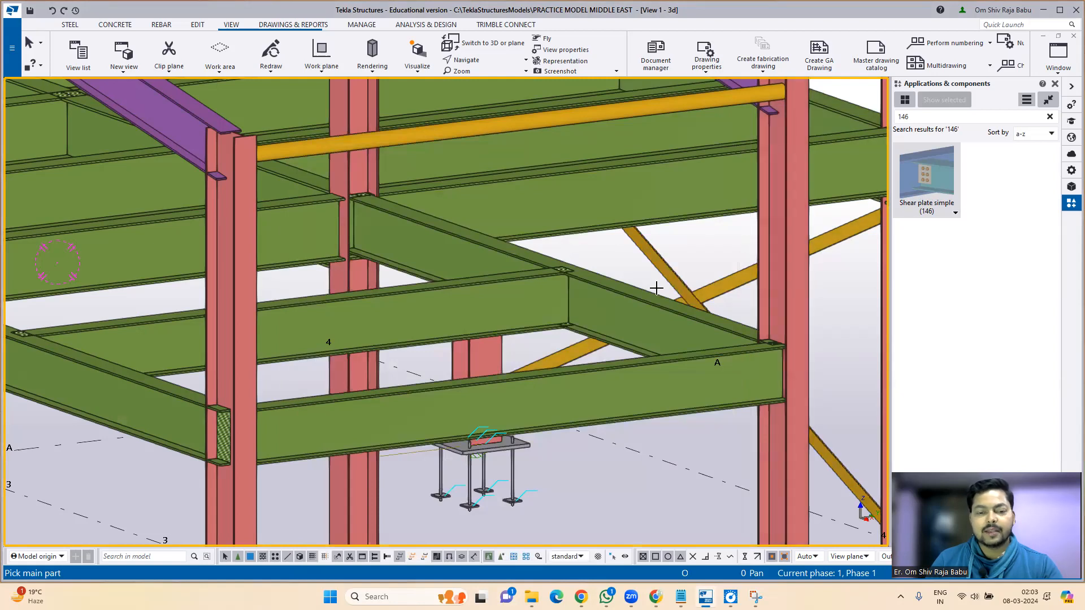
click(616, 301)
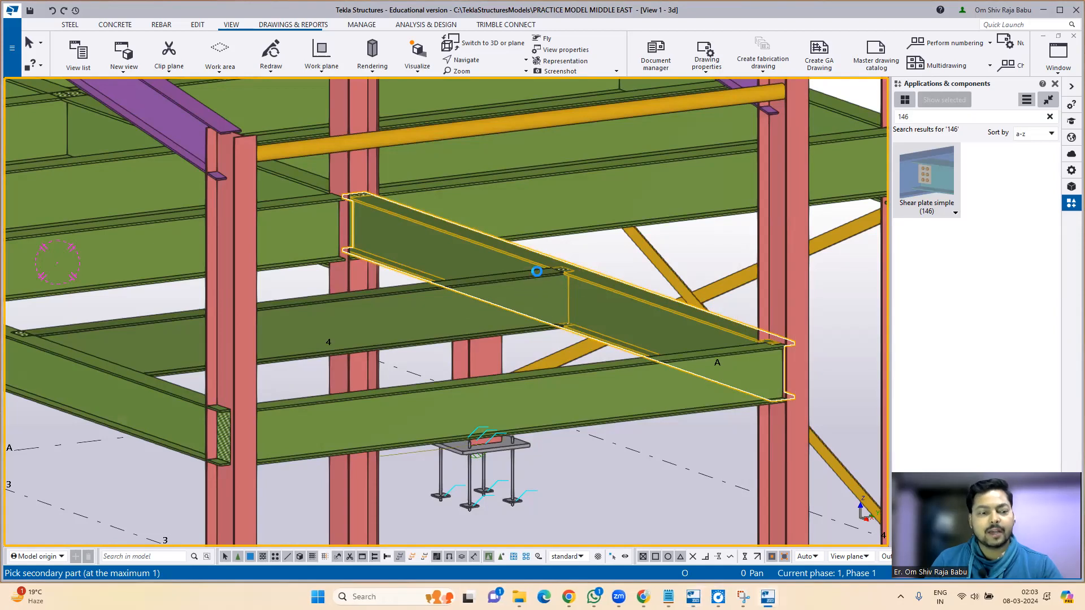
click(537, 272)
scroll(560, 289, up, 1)
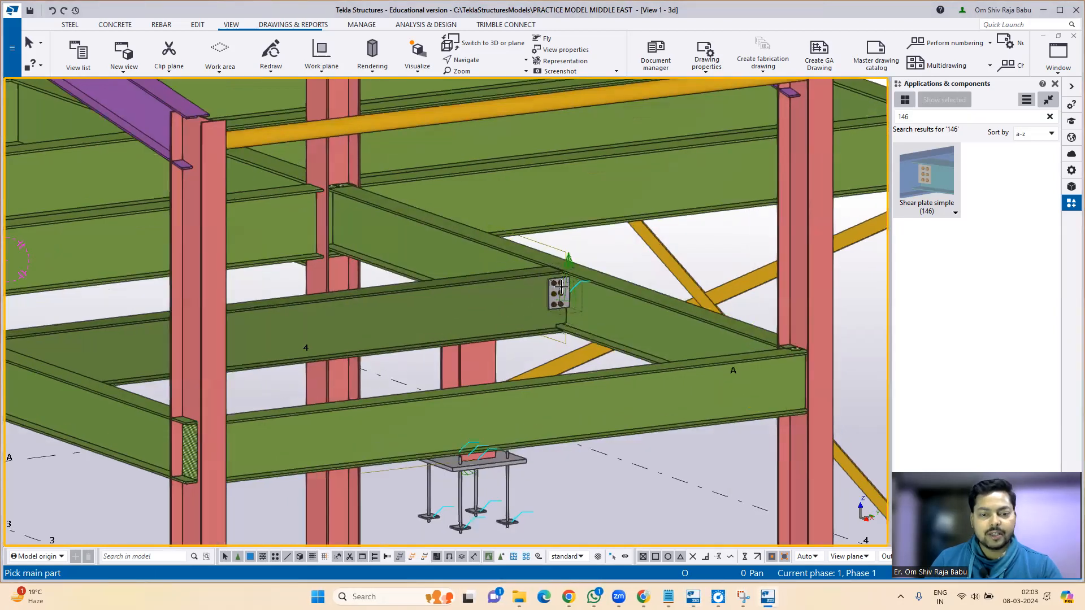
scroll(566, 286, up, 2)
scroll(566, 286, up, 2)
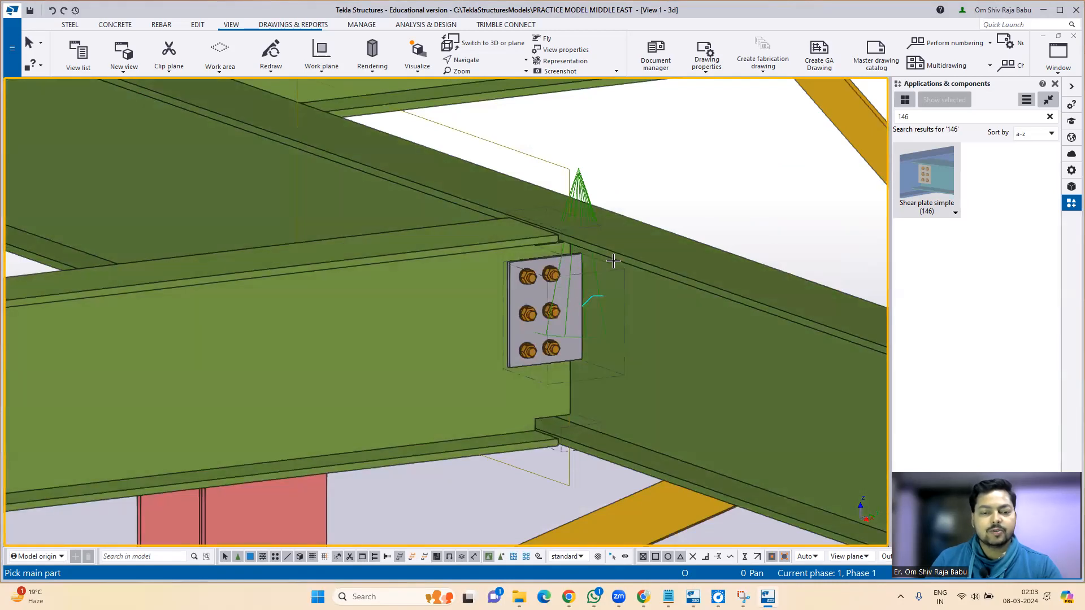
Connect the opposite, left-hand end of the secondary beam to its main beam with the same shear plate component
scroll(614, 261, down, 3)
scroll(613, 261, down, 3)
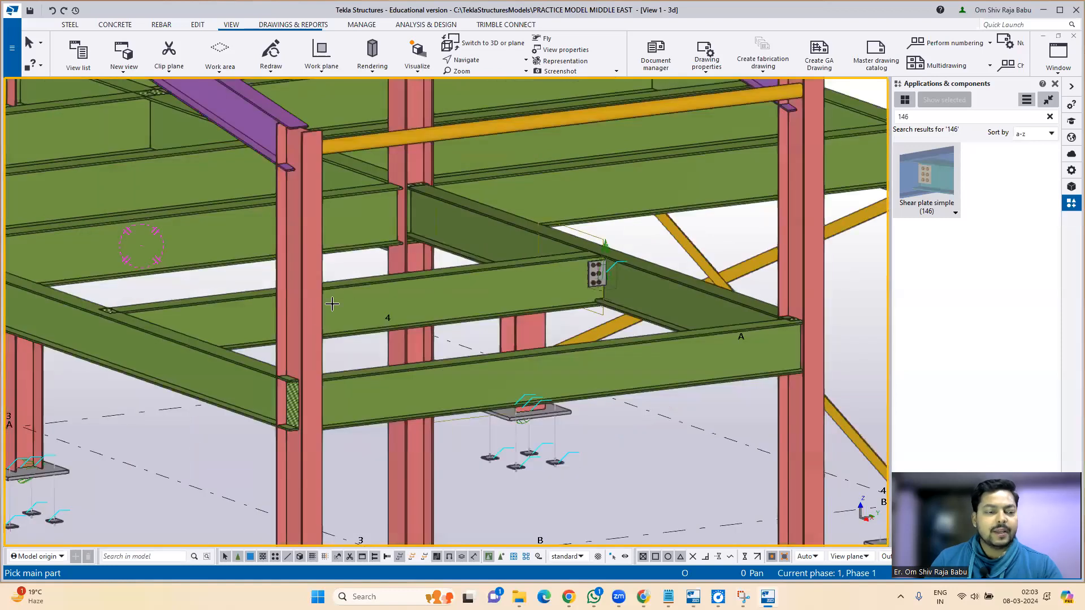
click(149, 343)
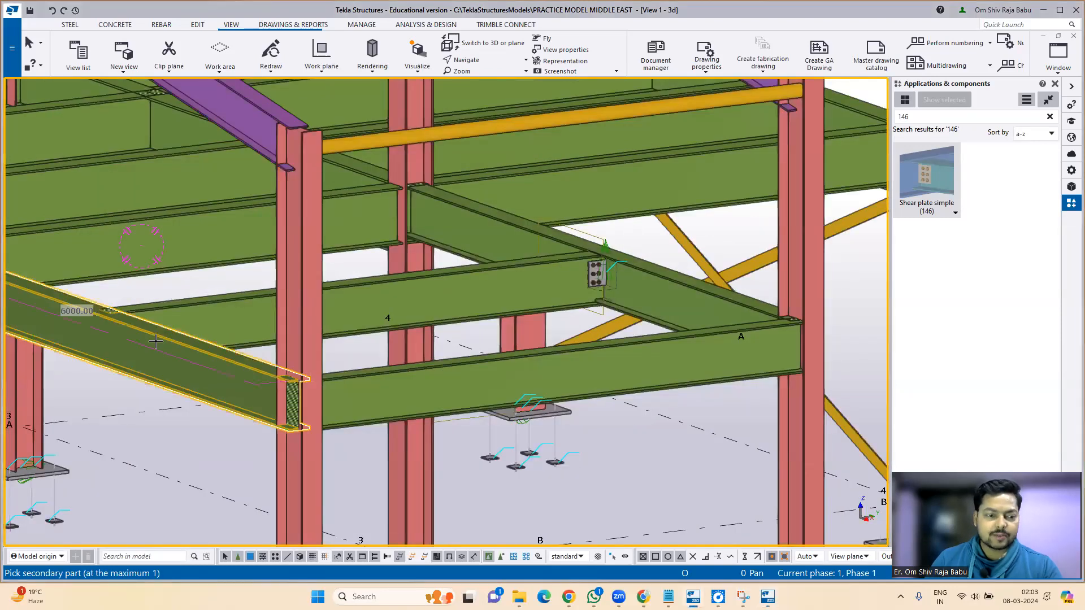
click(187, 321)
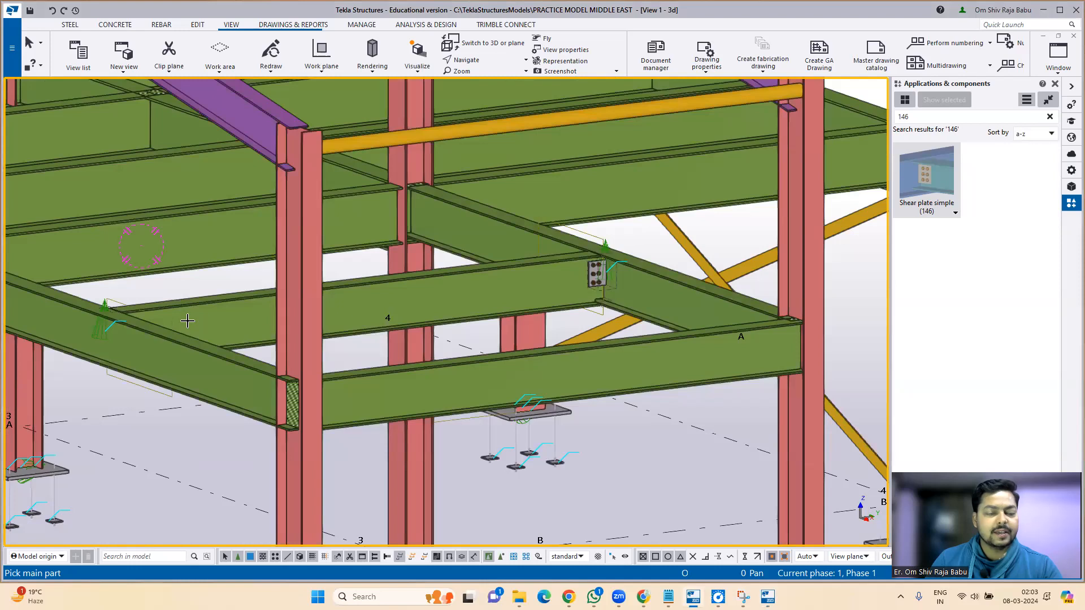
Examine the bolted shear plate at the secondary beam's right-hand end, end the component command, and open and close the connection's properties
scroll(618, 266, up, 2)
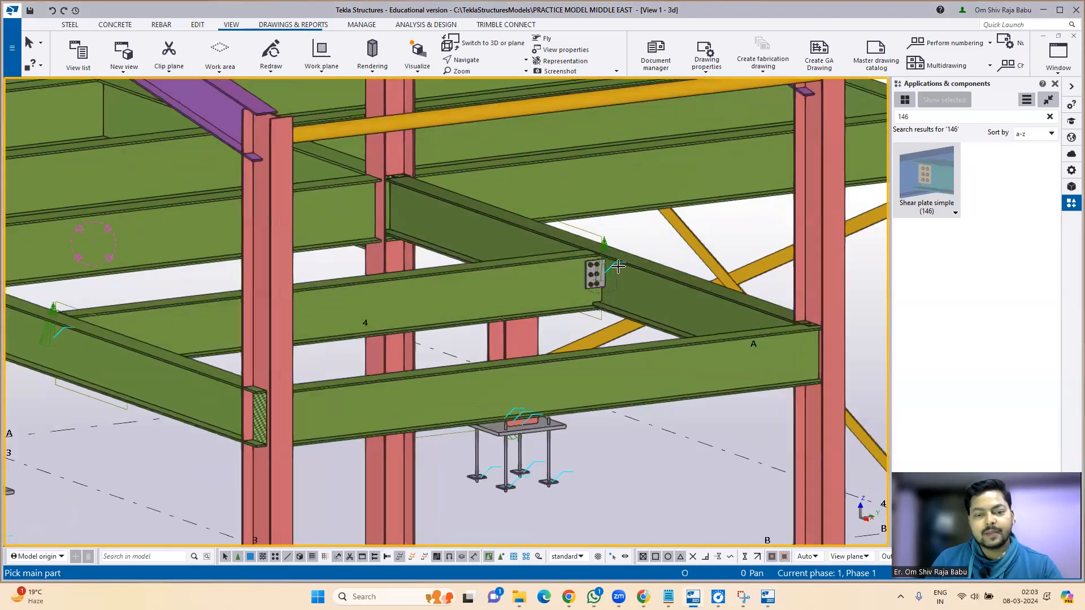
scroll(617, 266, up, 3)
scroll(580, 288, up, 2)
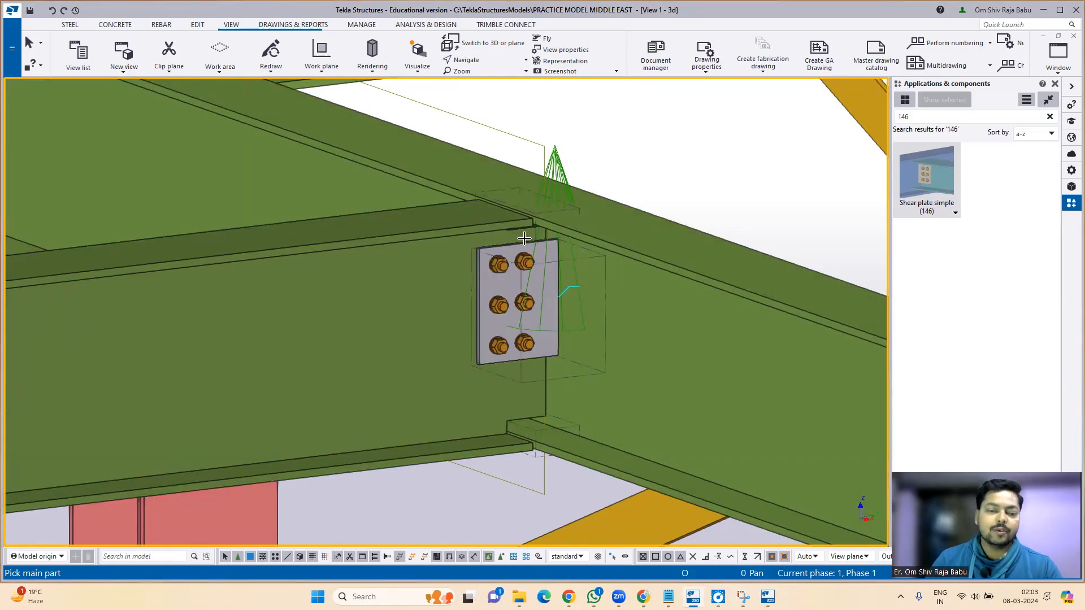
key(Escape)
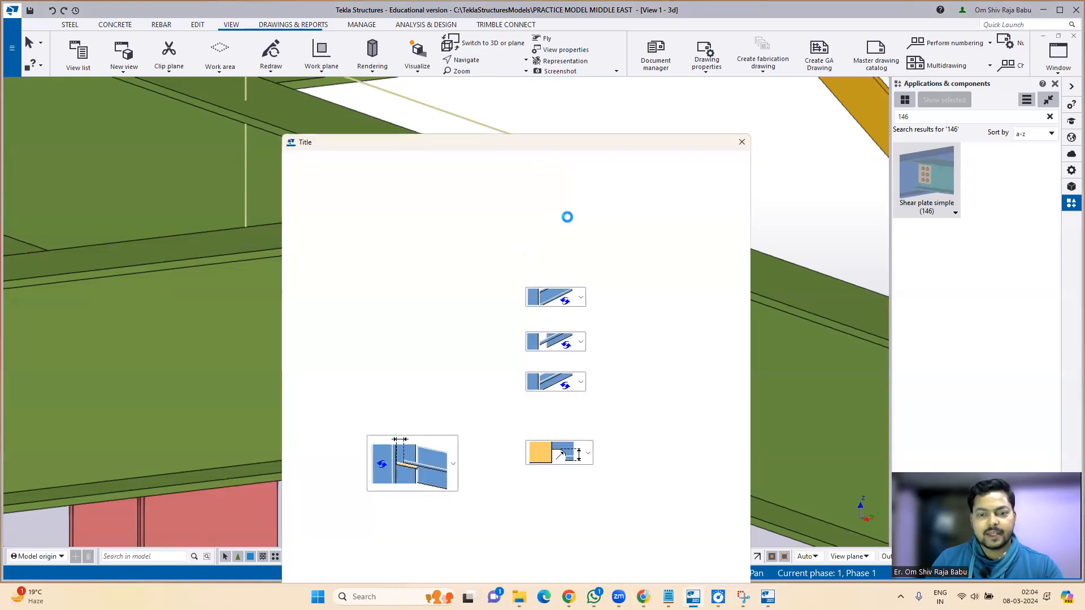
click(742, 143)
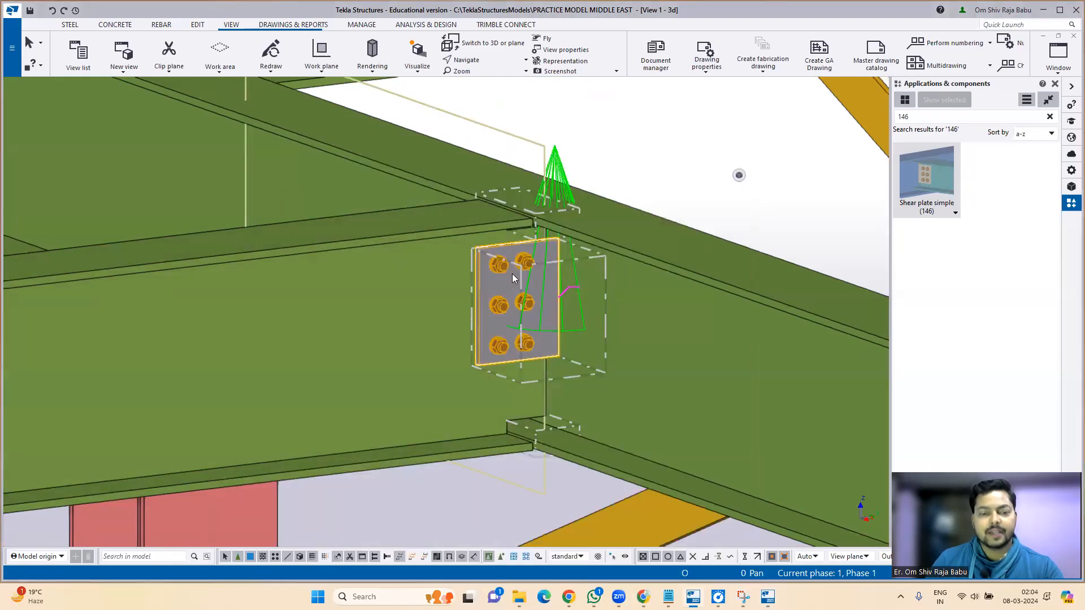
Create the default component views of the right-hand shear plate connection and tile all open views vertically
right_click(497, 266)
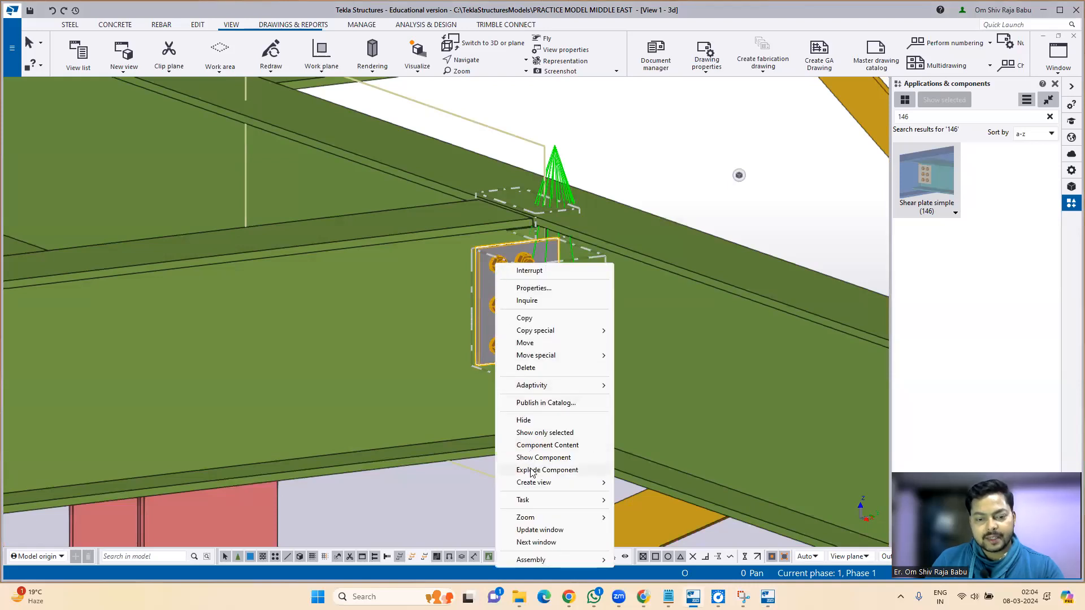
mouse_move(553, 483)
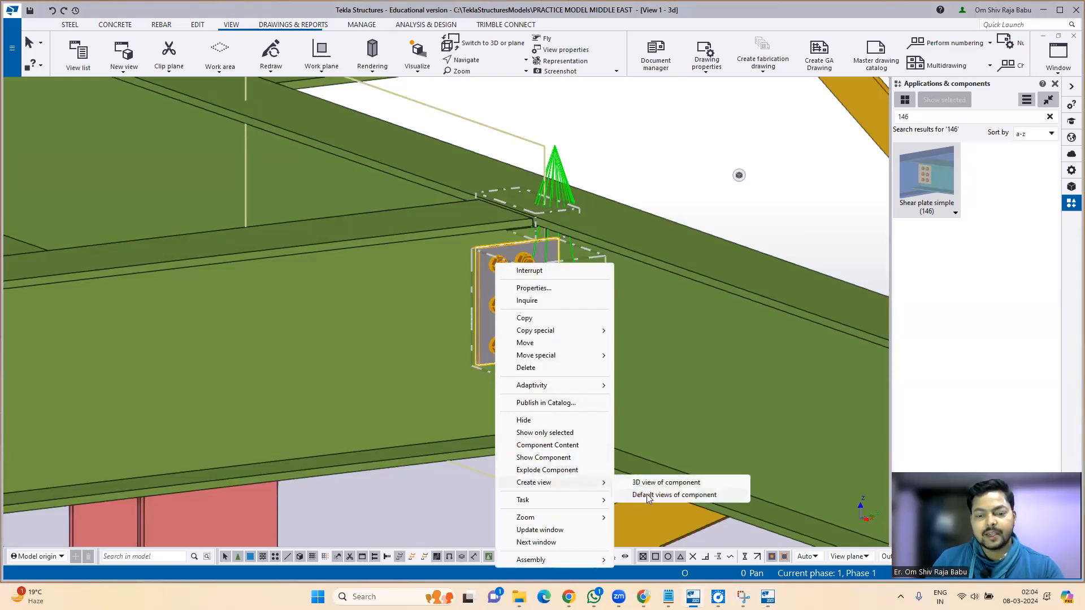
click(667, 495)
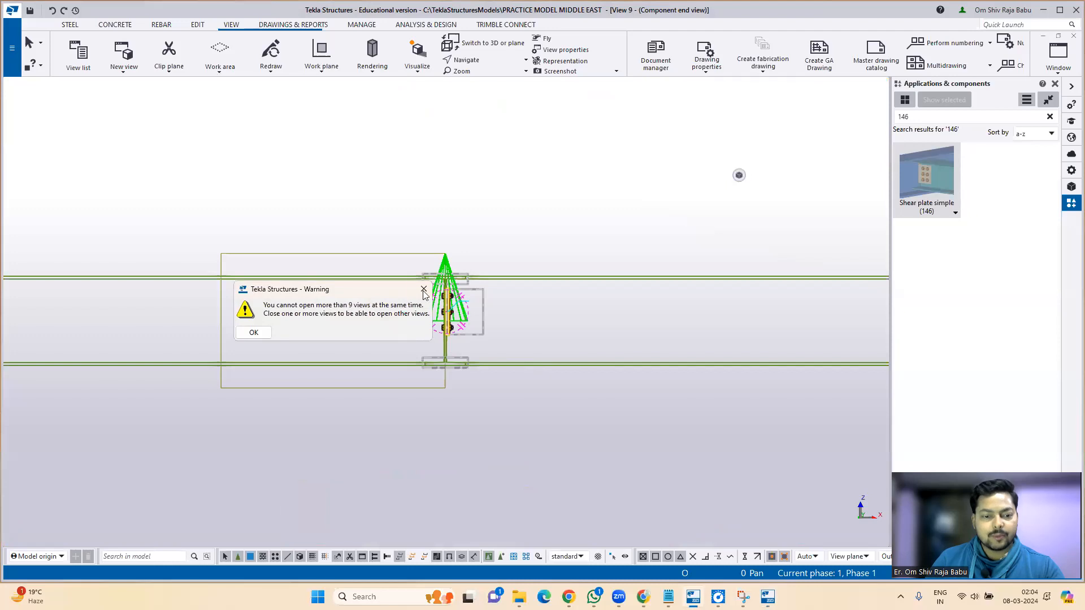
click(423, 290)
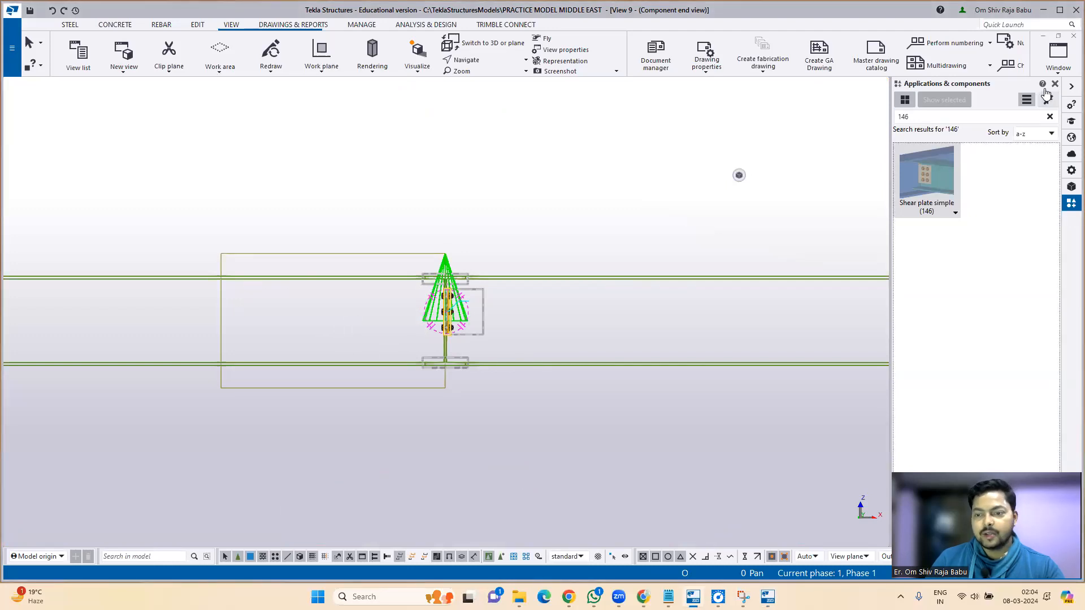
click(1056, 72)
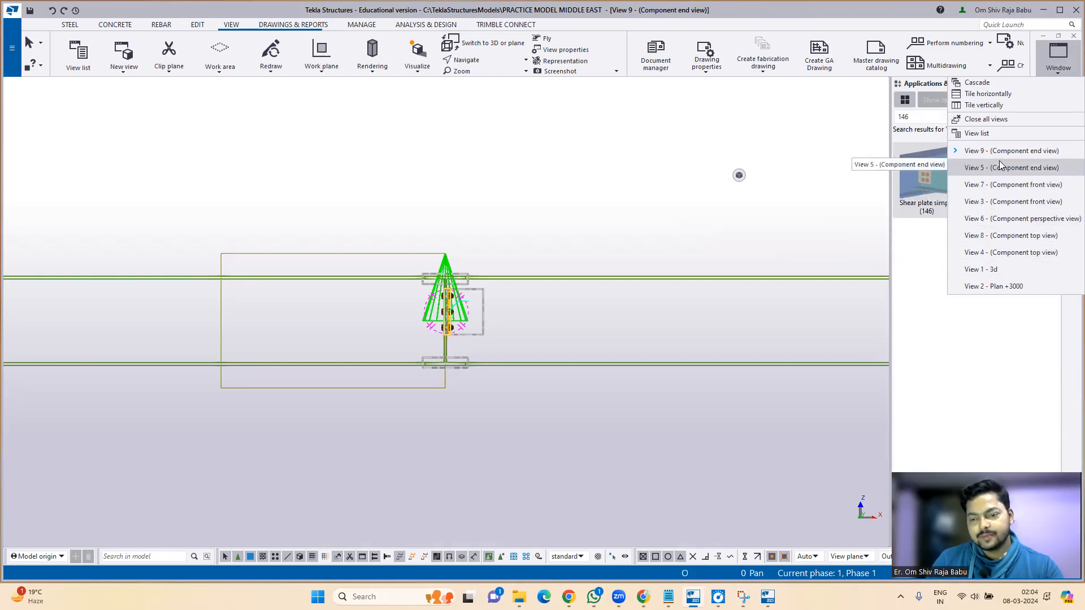
click(982, 106)
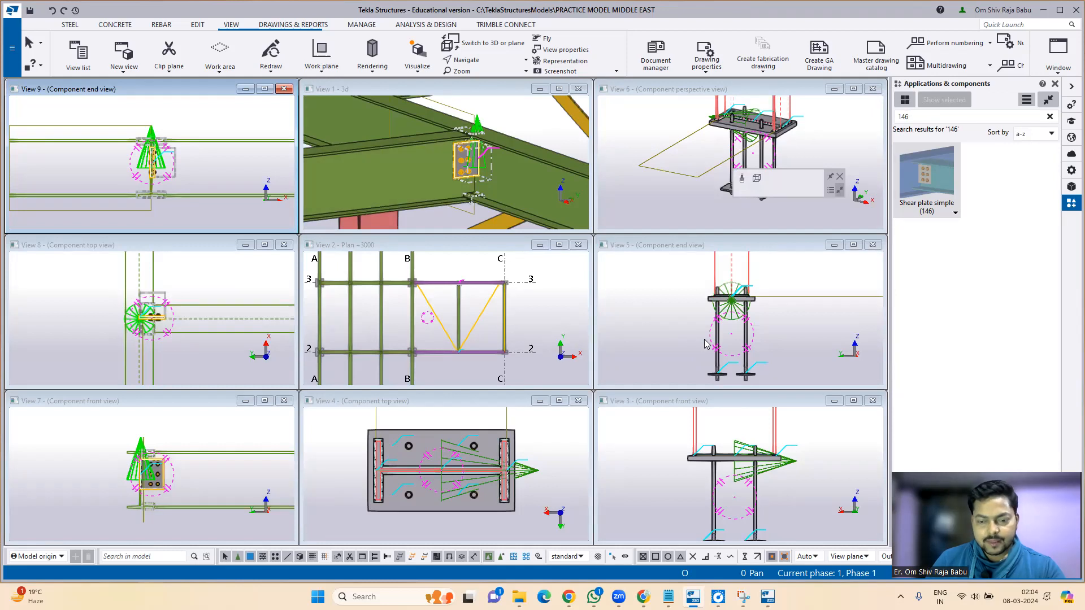
Close the column base component views, the shear plate's existing front view and the Plan +3000 view
click(873, 400)
click(873, 245)
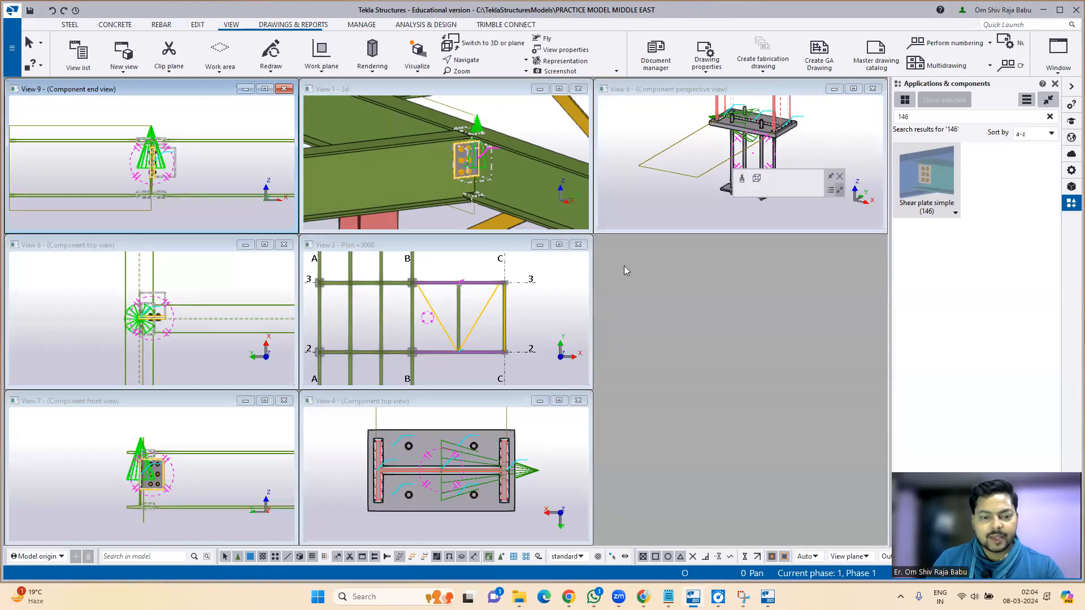
click(578, 401)
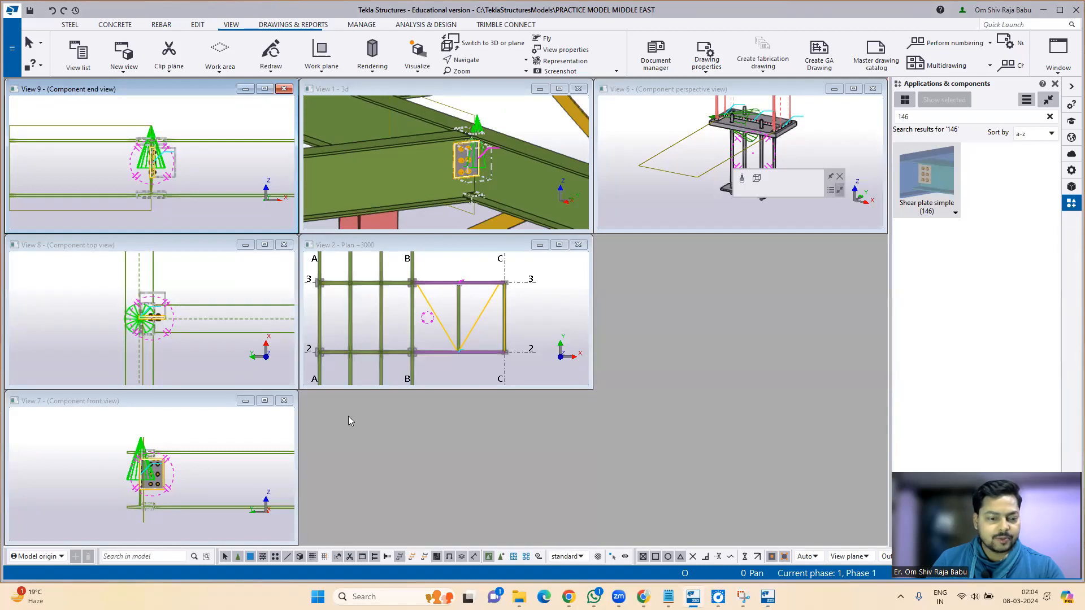
click(284, 401)
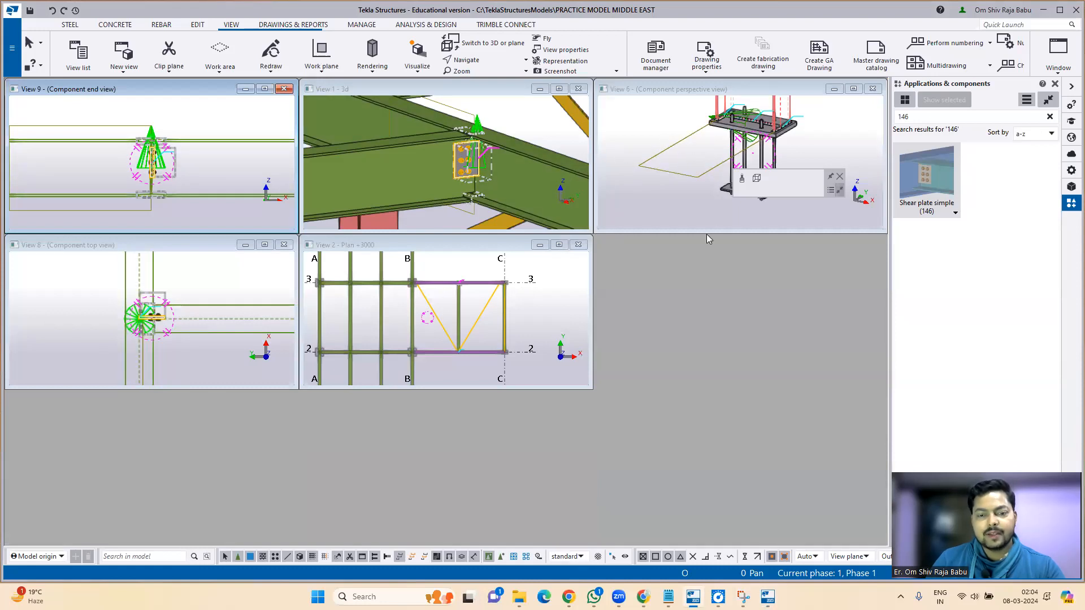
click(872, 89)
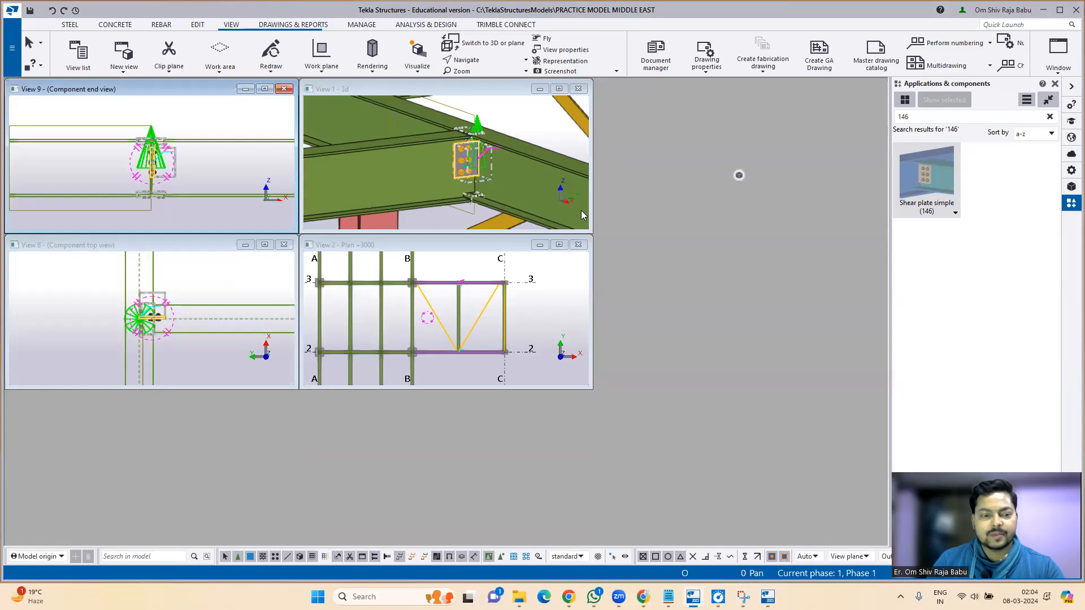
click(573, 247)
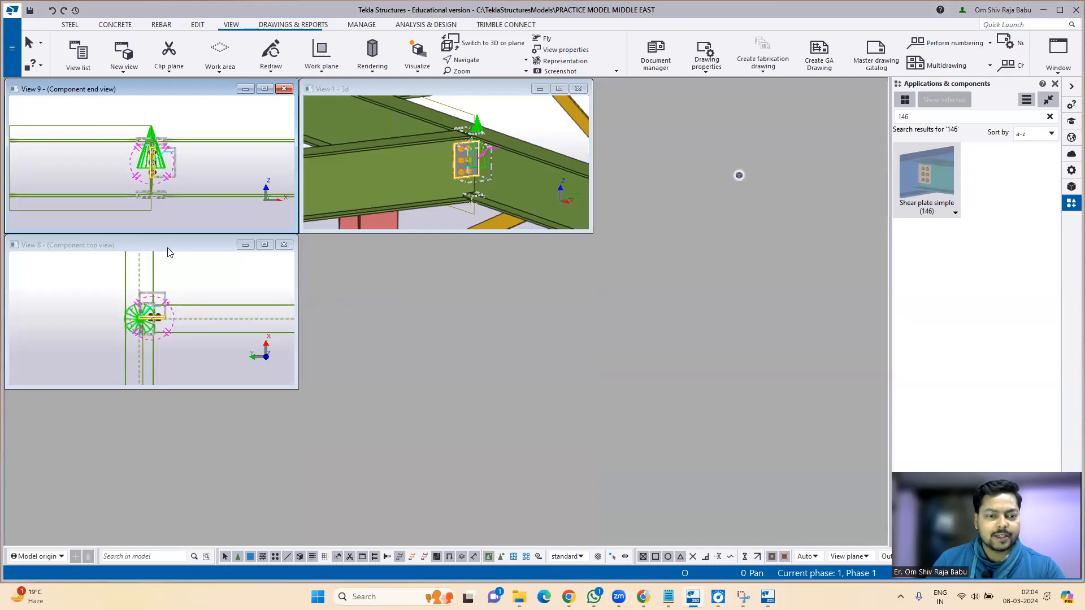
Create the default component views of the shear plate connection again and tile all open views horizontally
right_click(152, 167)
mouse_move(214, 390)
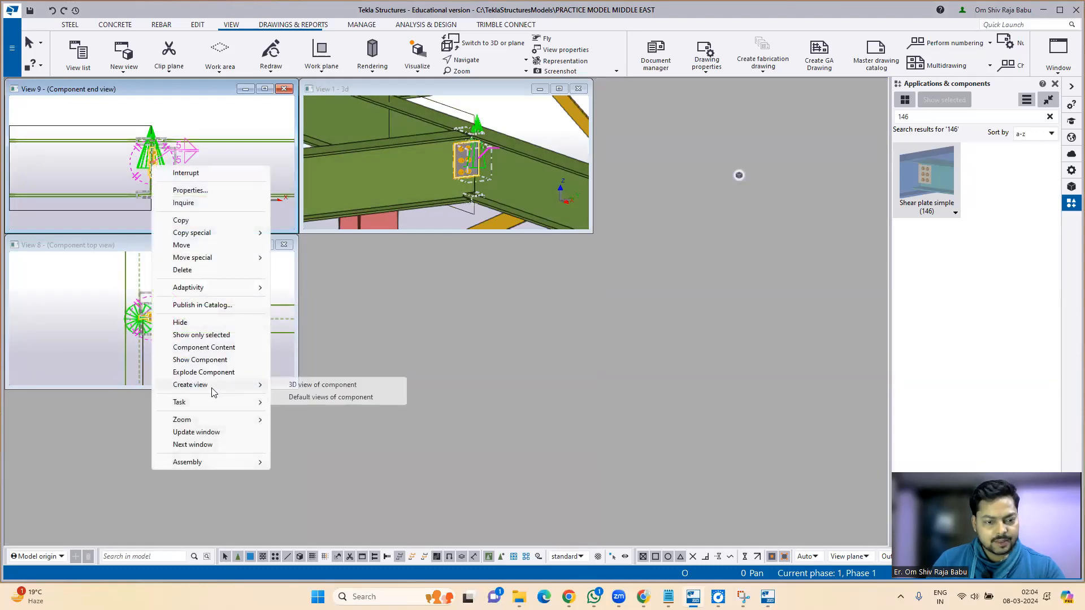
click(338, 397)
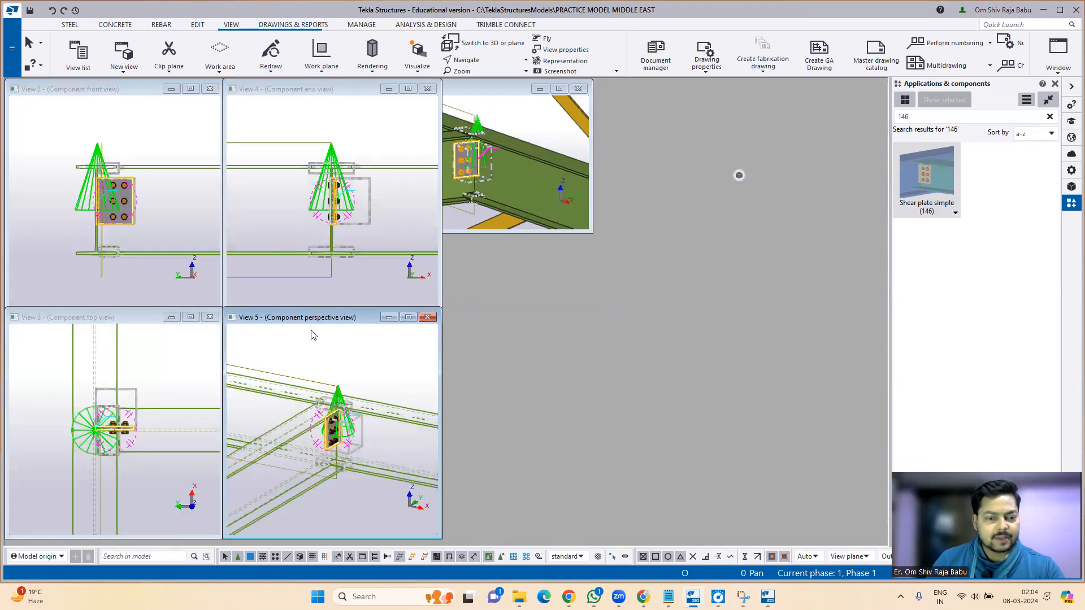
click(1059, 57)
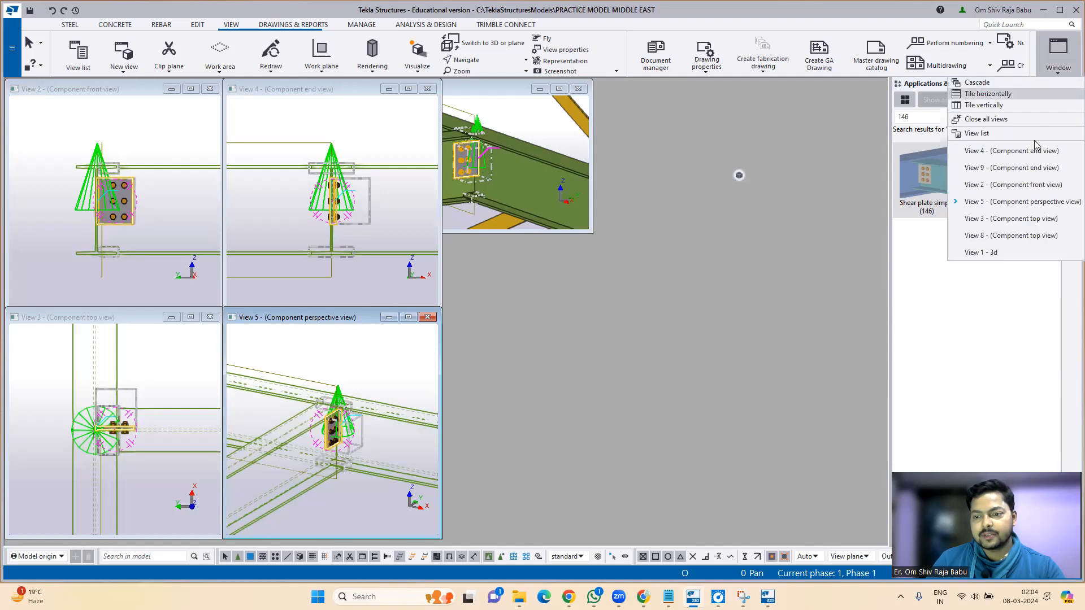
click(1007, 136)
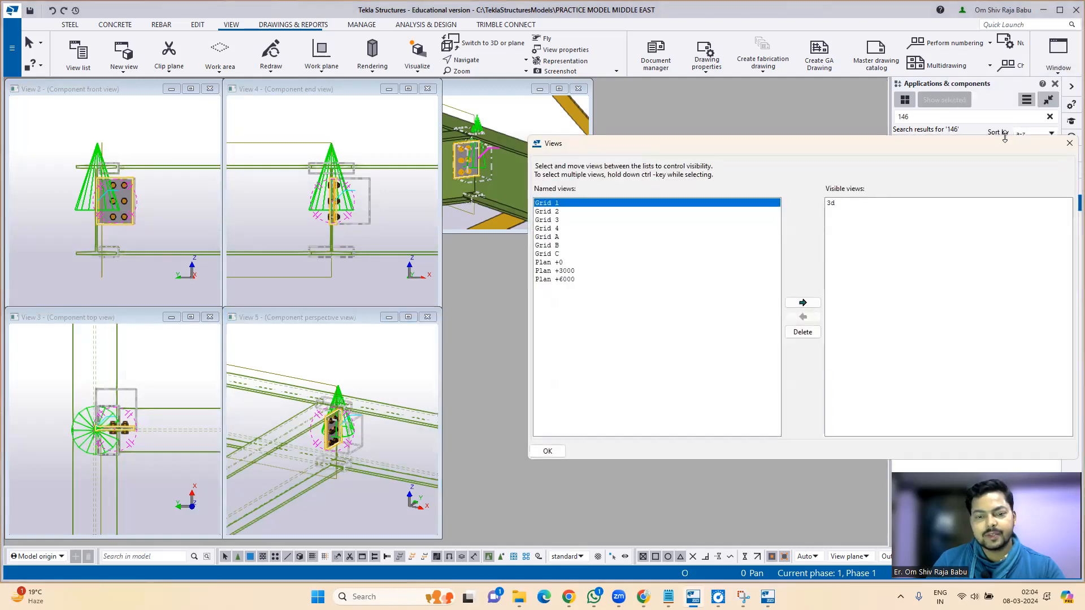
click(1069, 143)
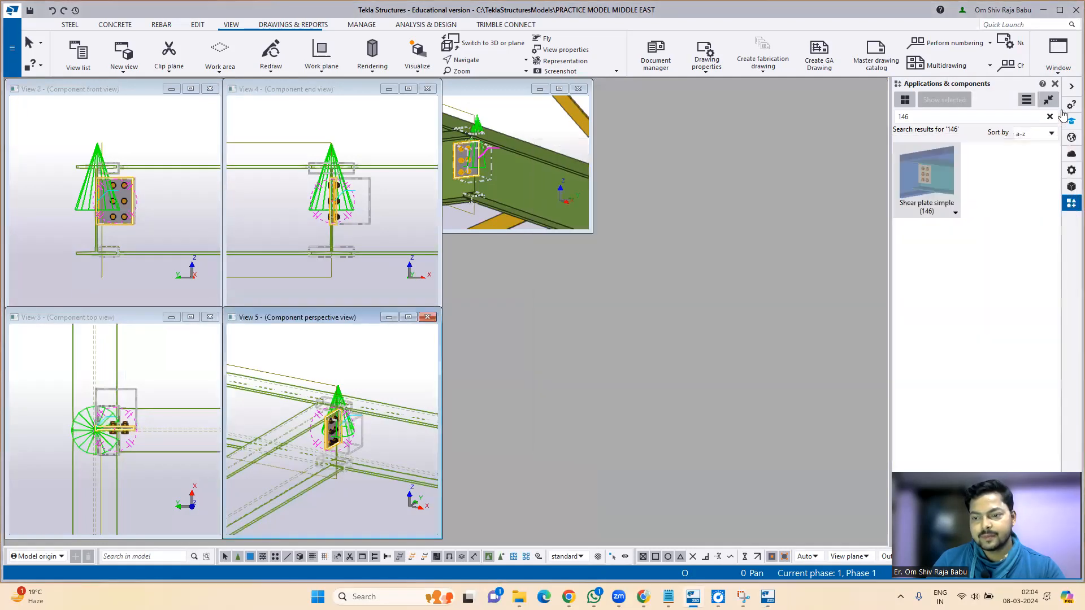
click(1058, 57)
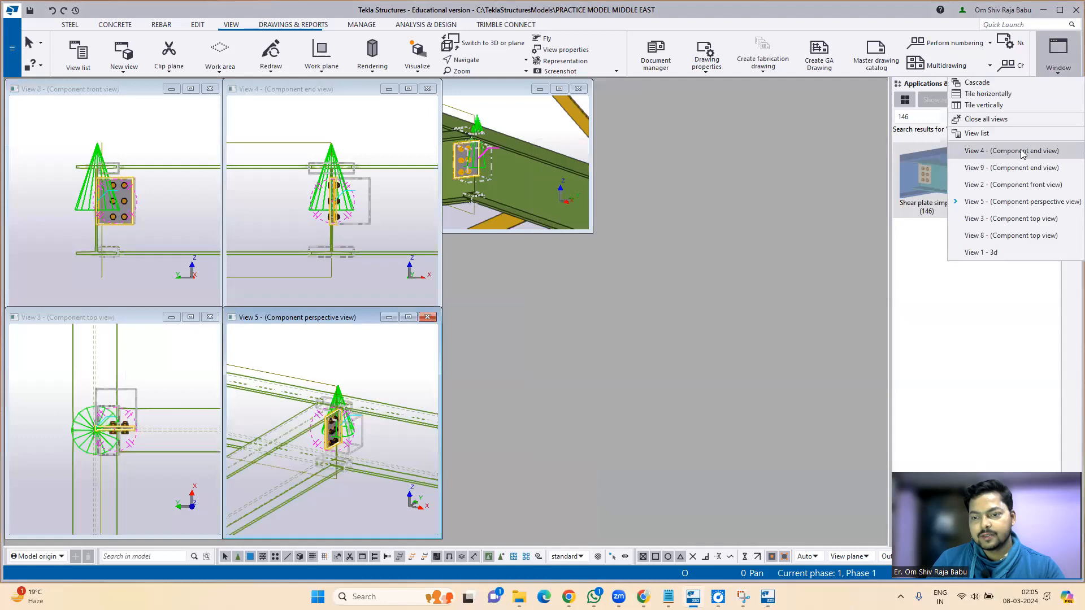
click(1001, 94)
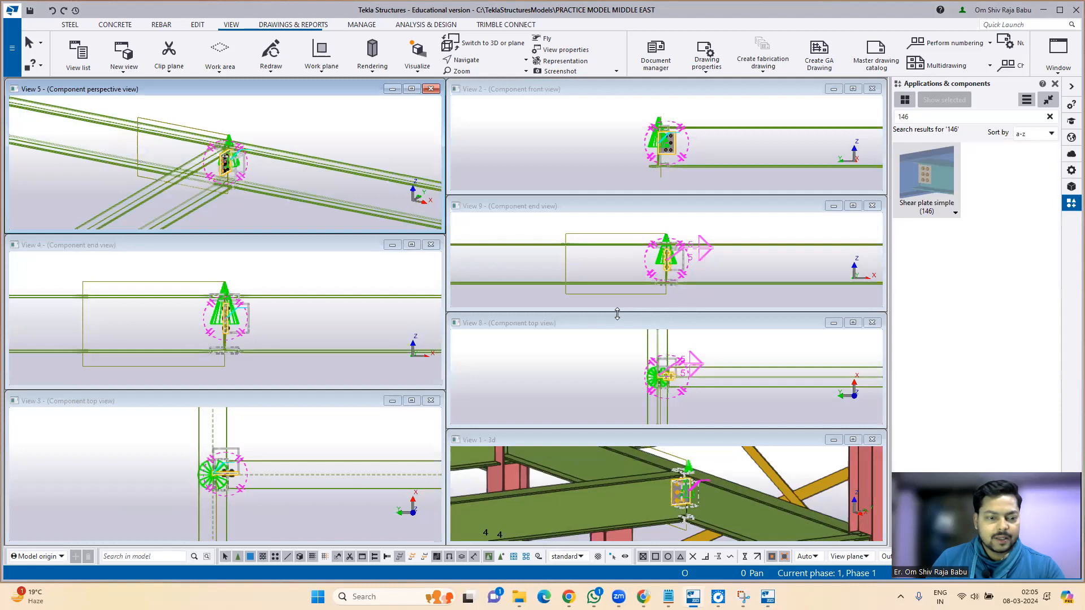
Close the 3d view and the older duplicate component top view, View 8
scroll(237, 169, up, 5)
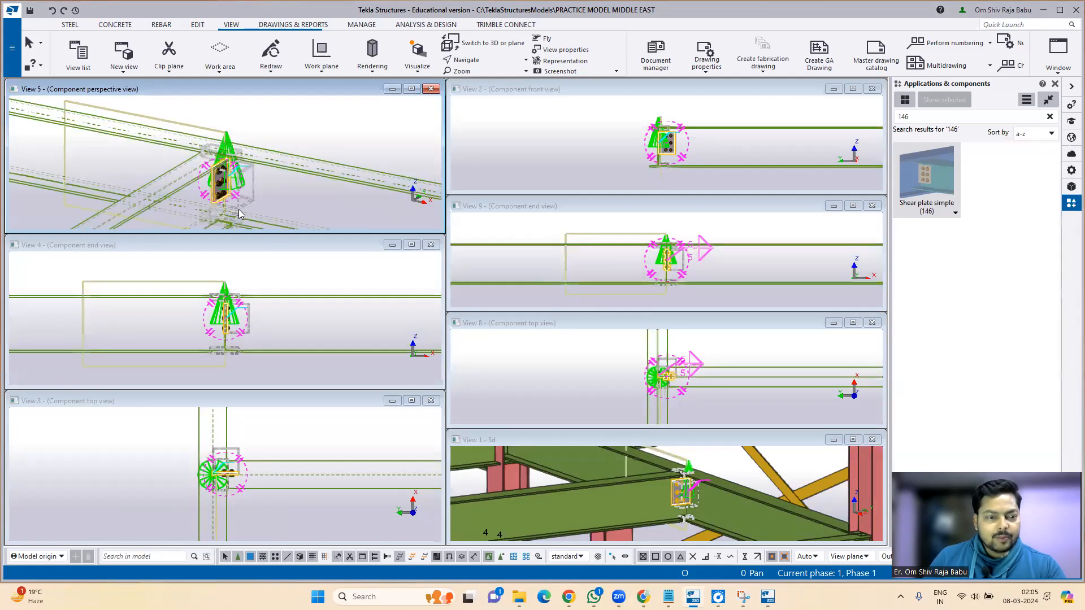
scroll(191, 167, up, 2)
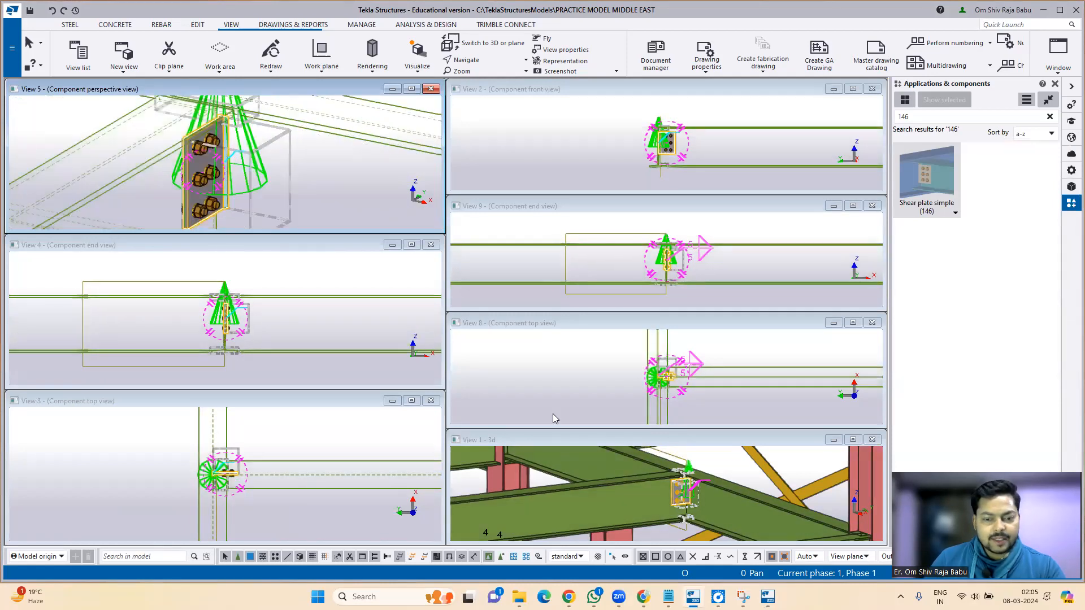
click(878, 440)
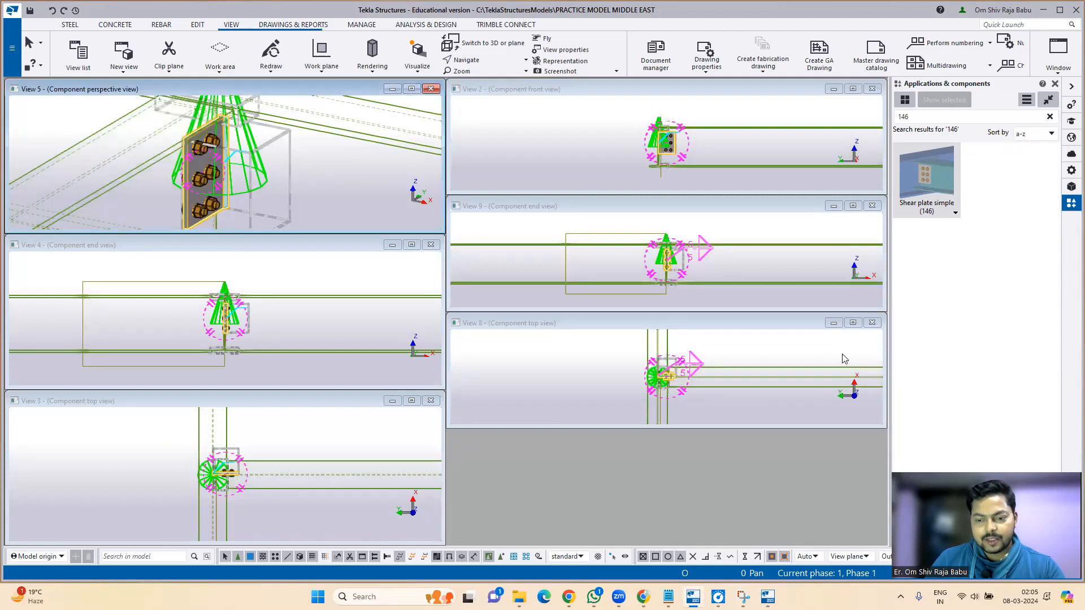
click(873, 323)
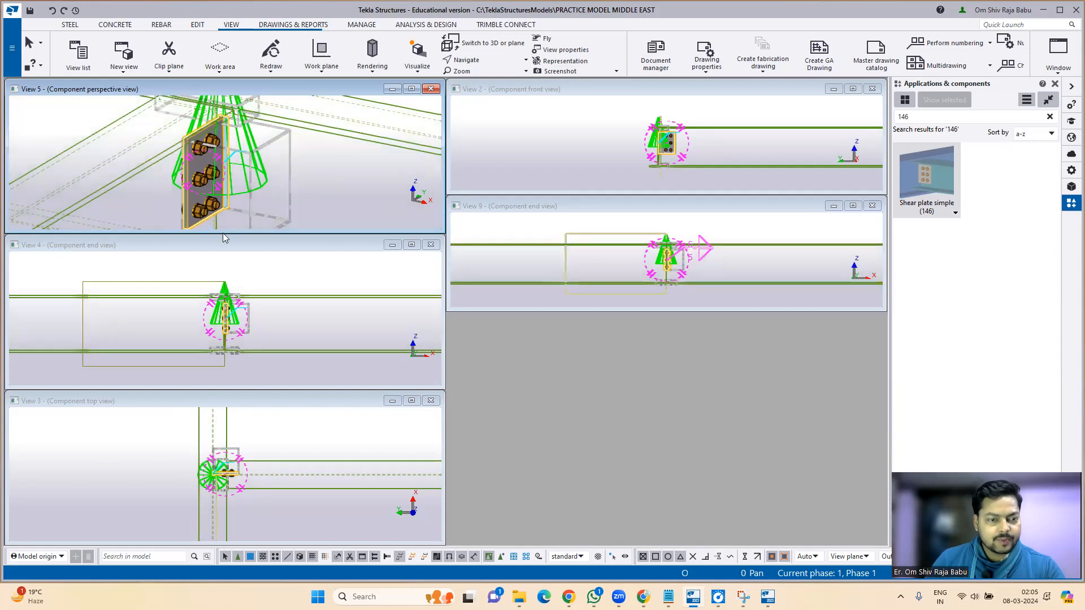
Examine the shear plate and its bolts up close in the component front view and both end views, enlarging View 9
scroll(174, 338, up, 5)
scroll(174, 338, up, 3)
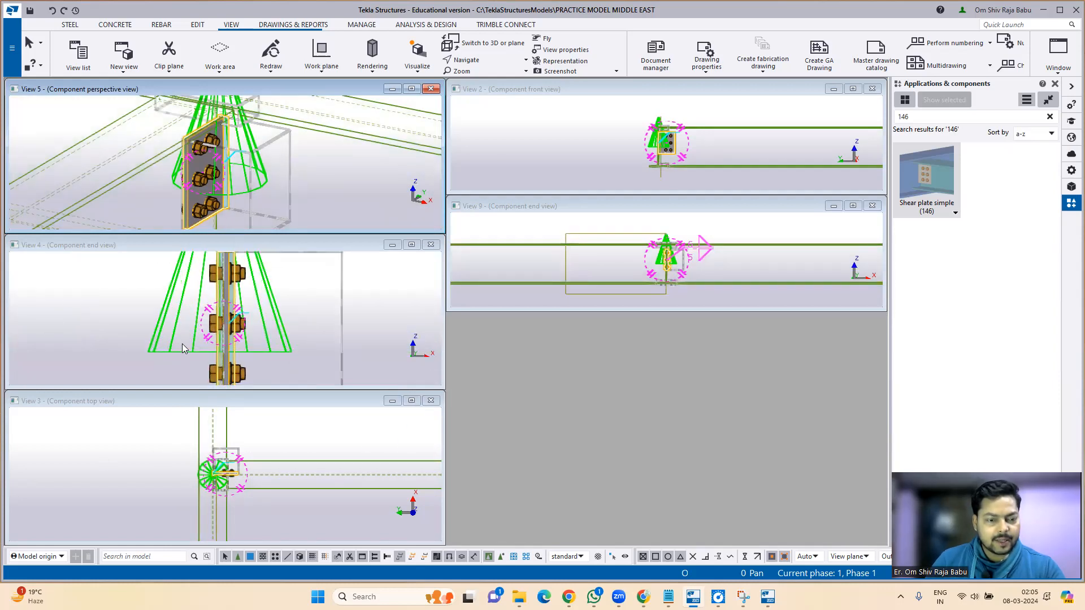
scroll(679, 127, up, 2)
scroll(679, 127, up, 4)
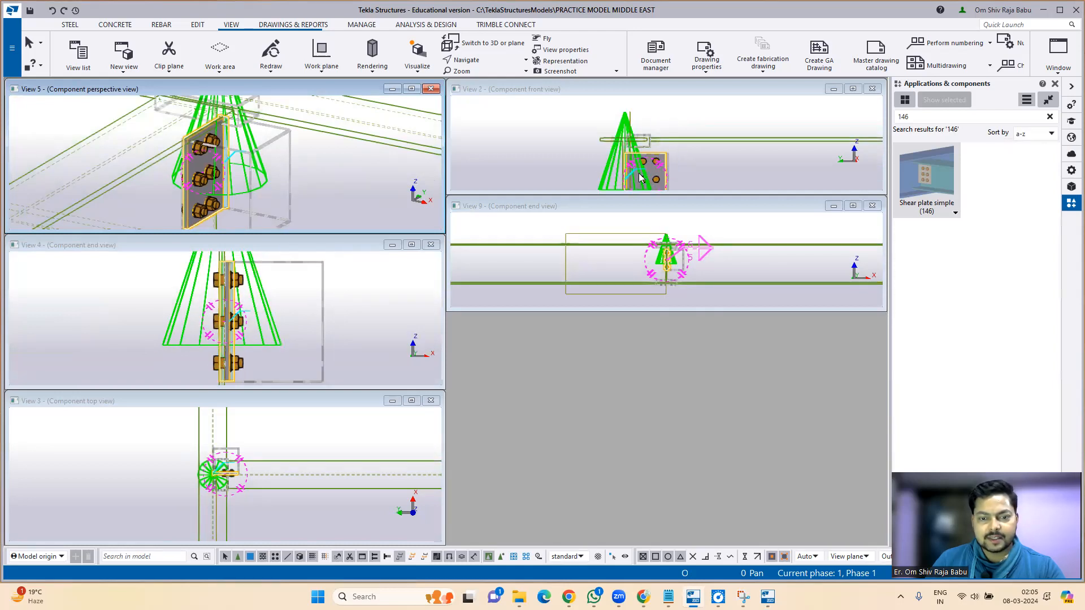
scroll(598, 138, down, 3)
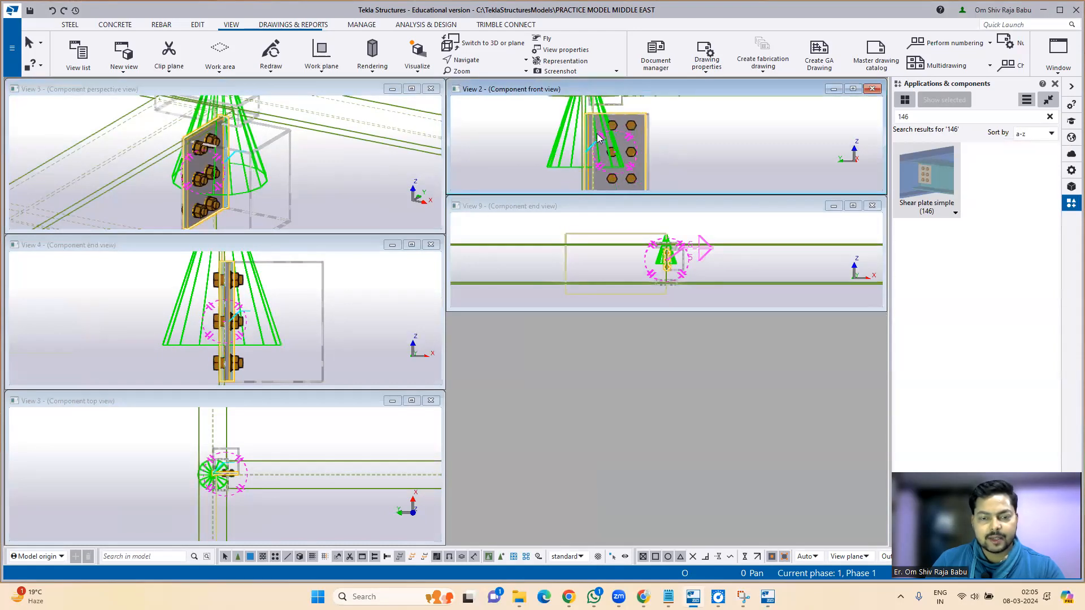
scroll(598, 138, up, 1)
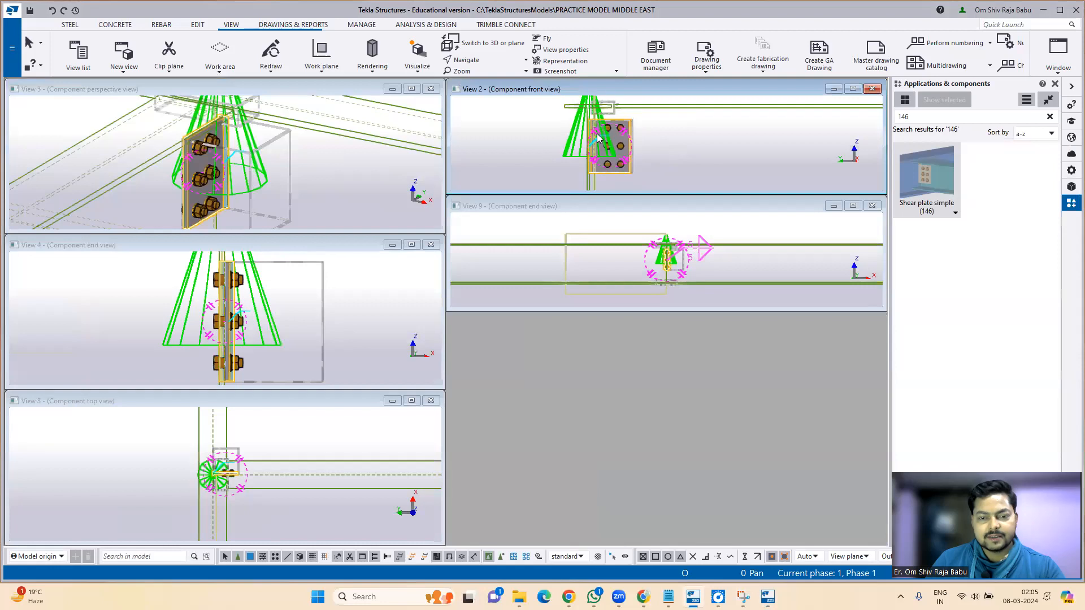
scroll(680, 263, up, 1)
scroll(669, 269, up, 6)
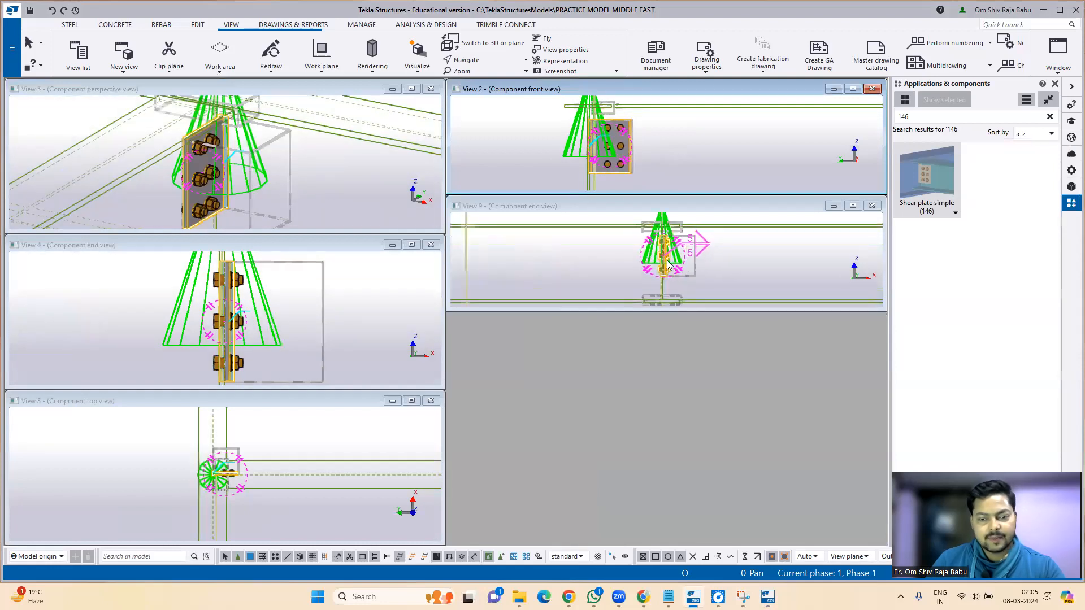
scroll(632, 229, down, 2)
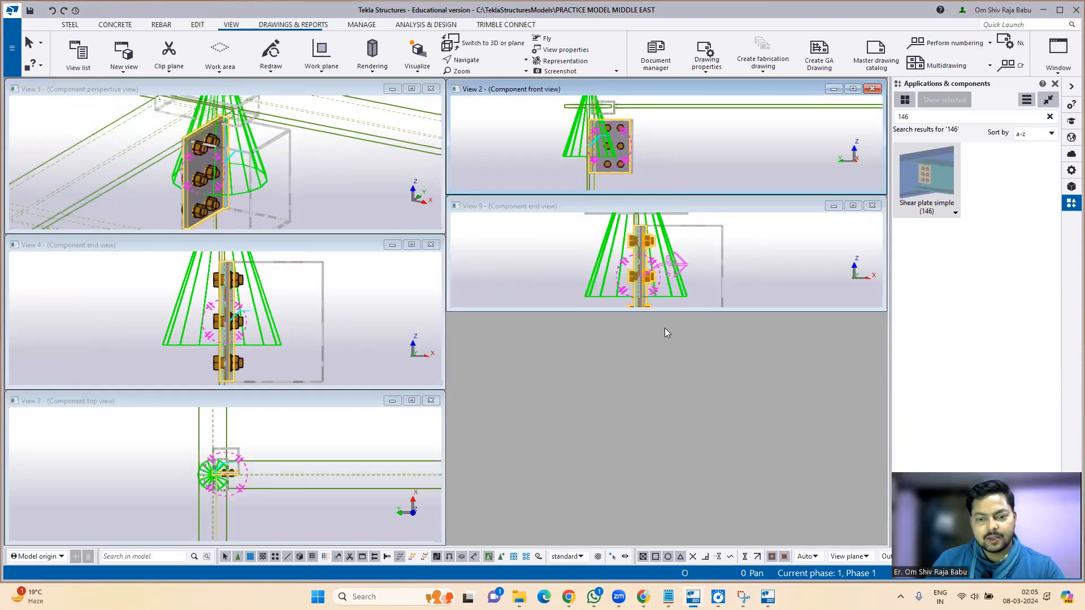
drag(690, 310, 676, 462)
scroll(649, 289, down, 2)
scroll(600, 382, up, 1)
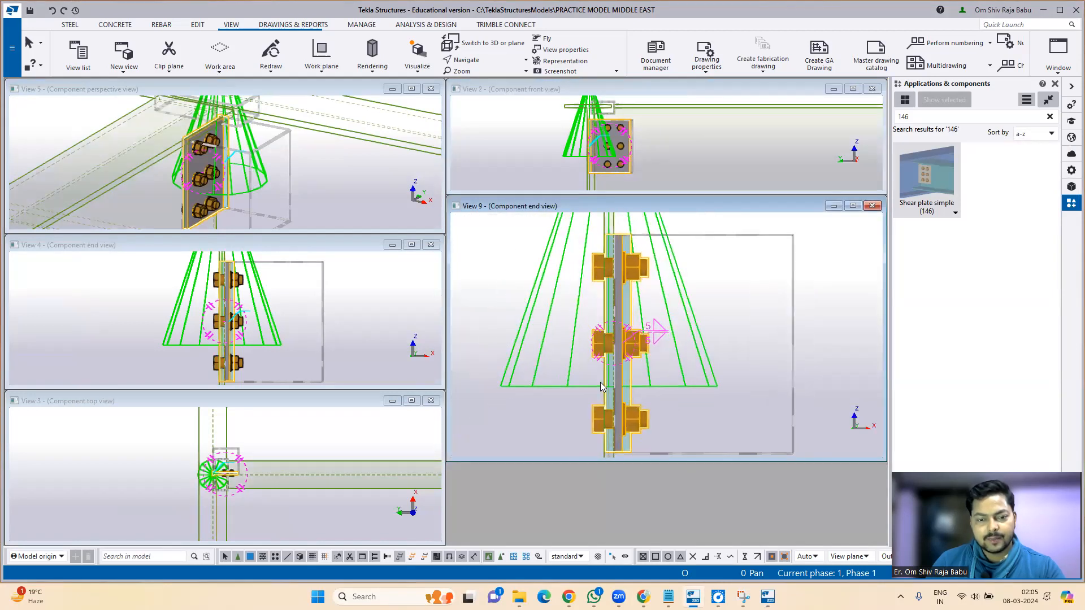
Close the duplicate end view, View 9, tile the remaining component views vertically, and frame the plate in the top and front views
click(871, 206)
click(1058, 54)
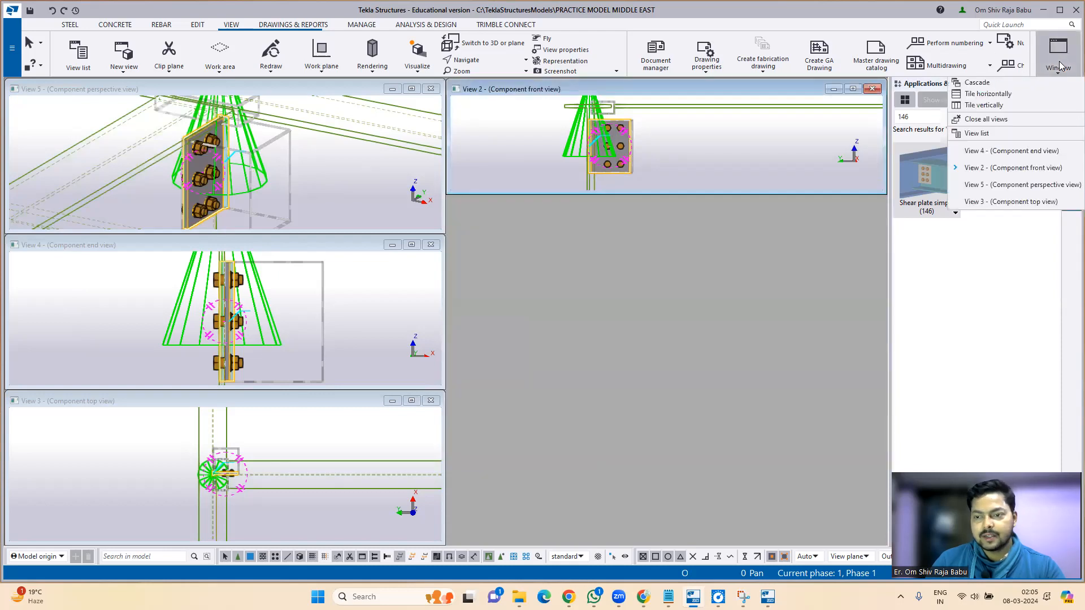
click(999, 106)
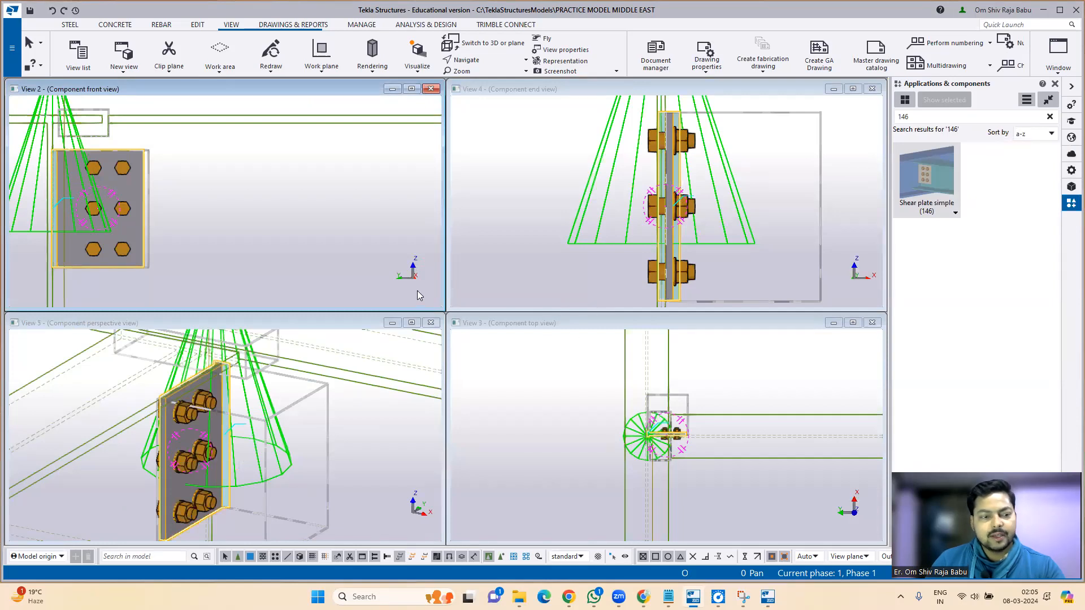
scroll(673, 446, up, 2)
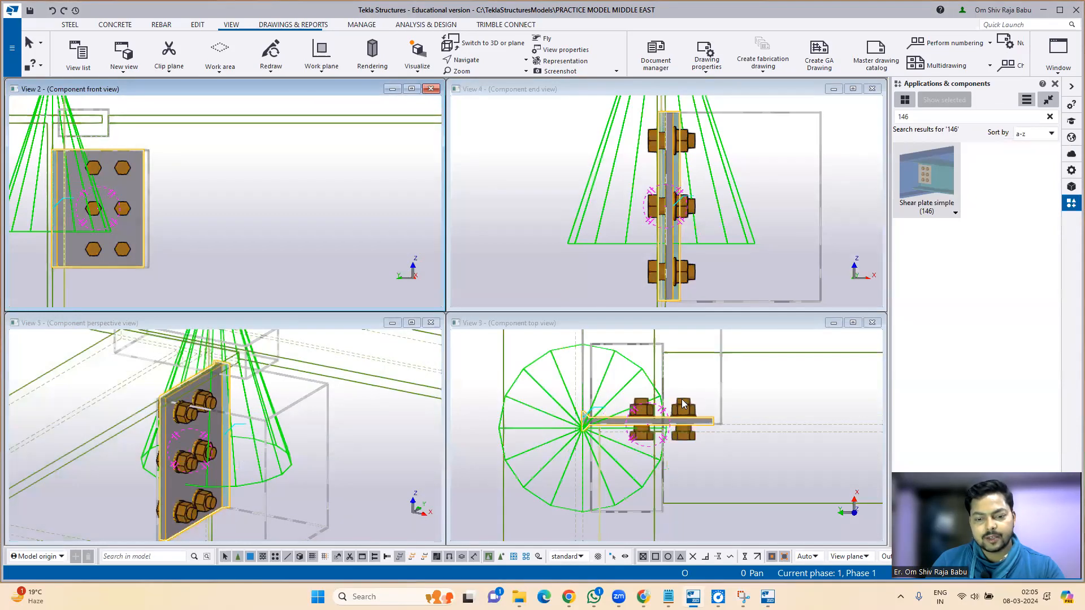
scroll(676, 438, up, 3)
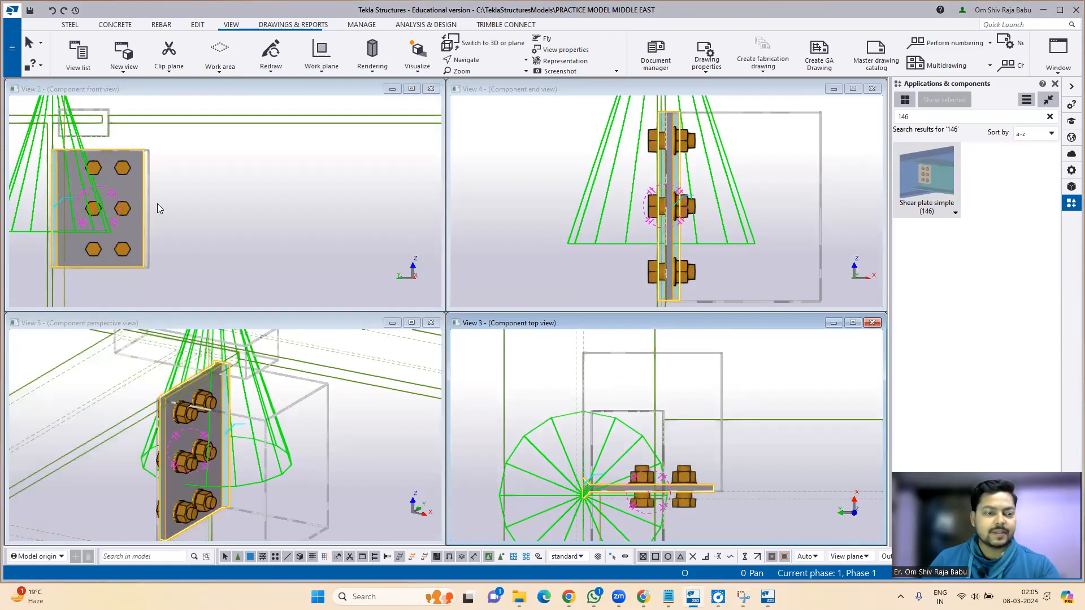
middle_drag(157, 203, 300, 208)
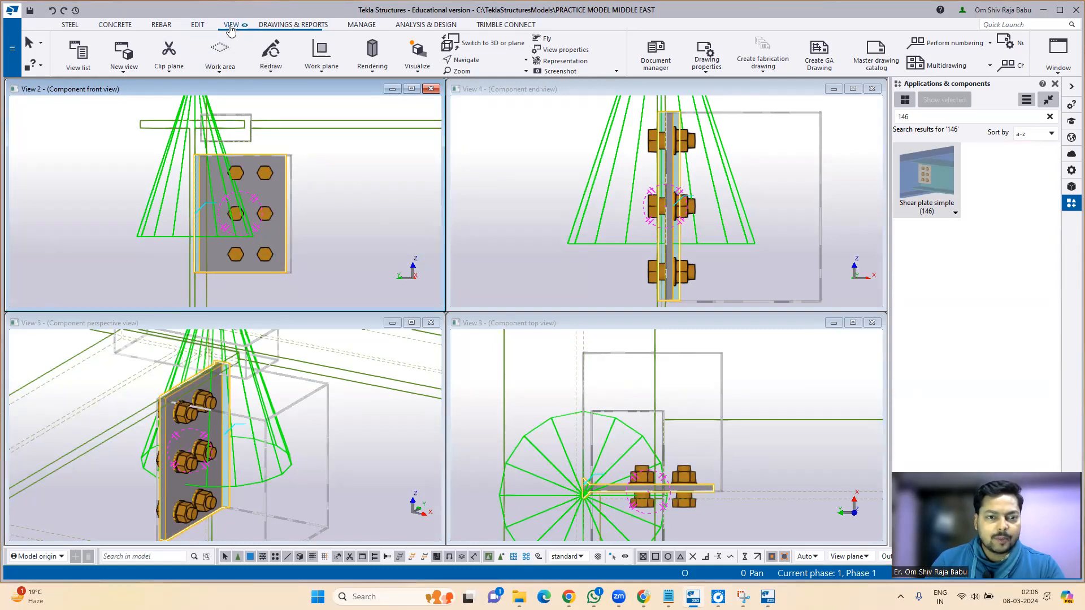
Measure the bolt spacing of the shear plate's bolt group in the component front view, and end the measuring command
click(197, 25)
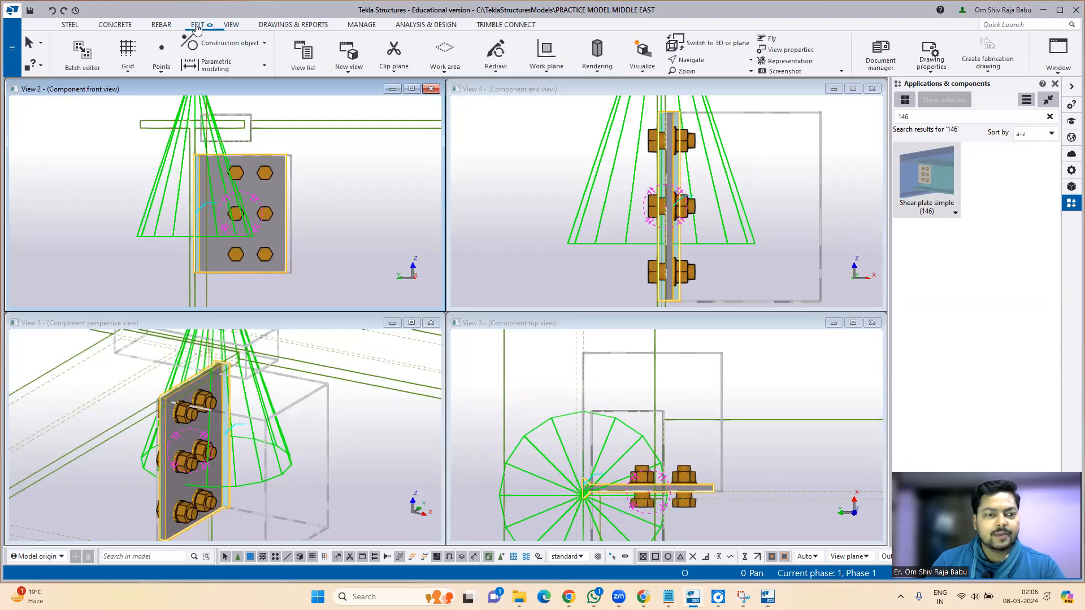
click(530, 67)
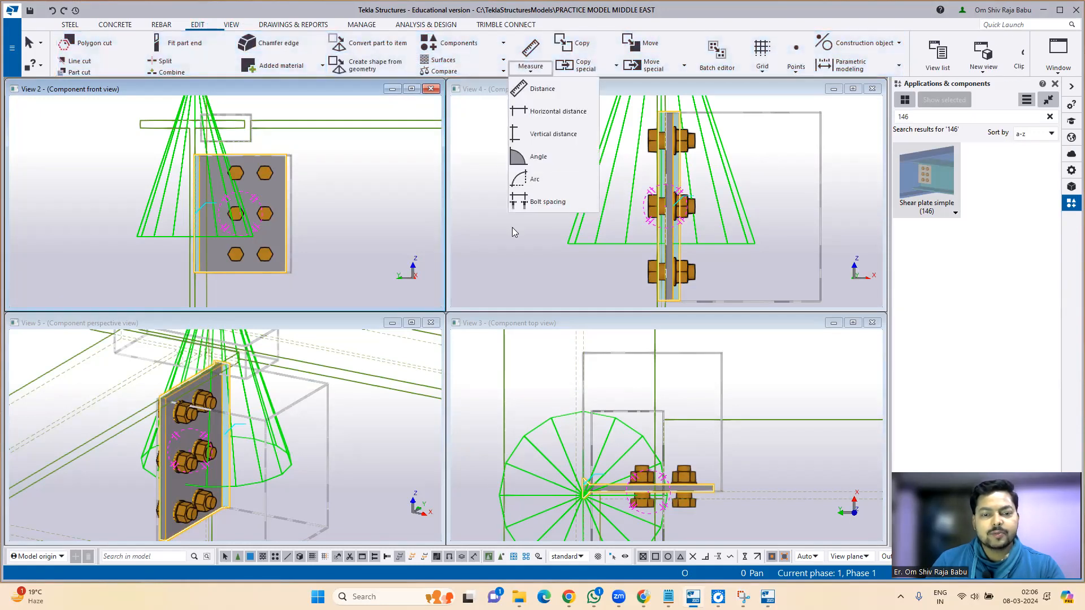
click(543, 202)
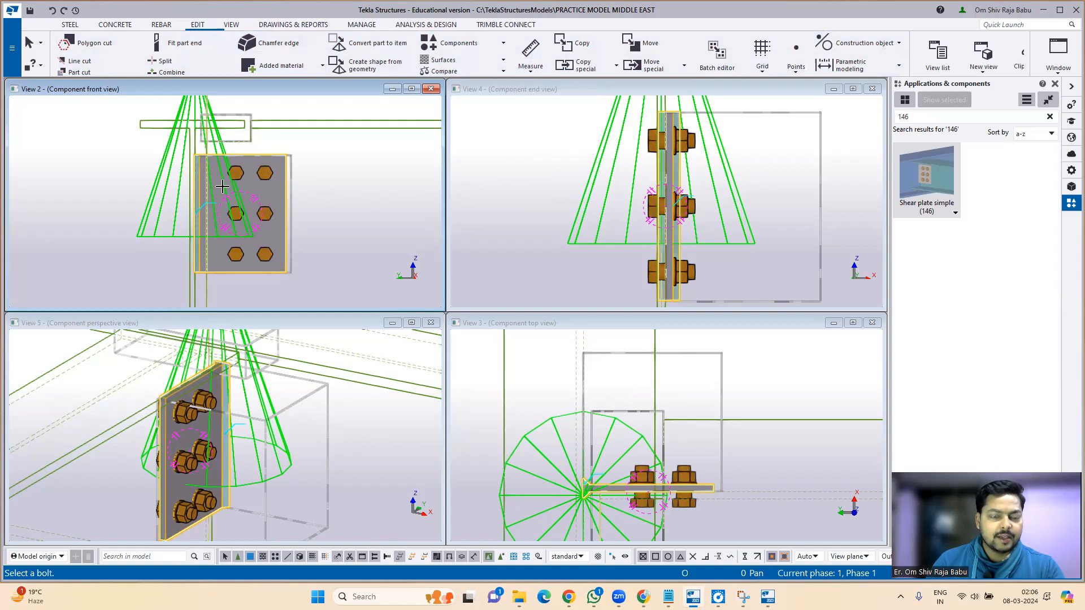
click(264, 172)
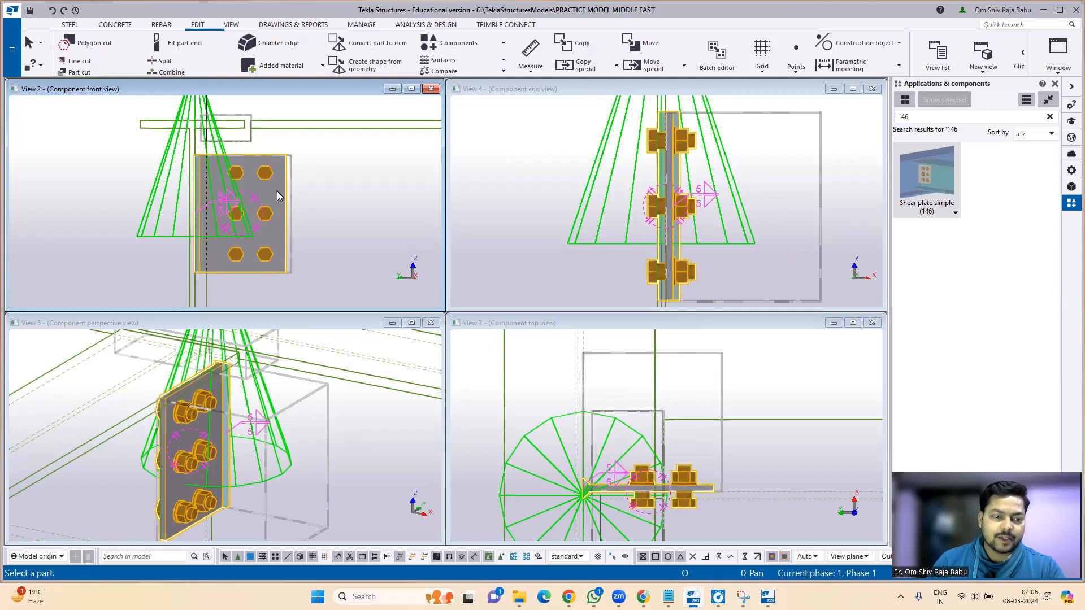
click(276, 191)
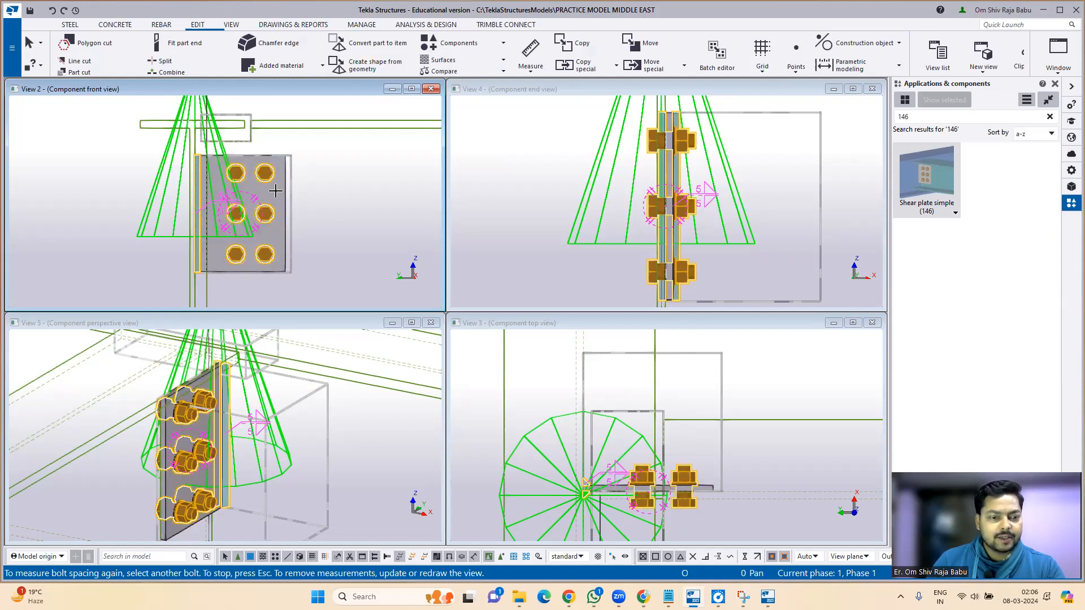
click(281, 192)
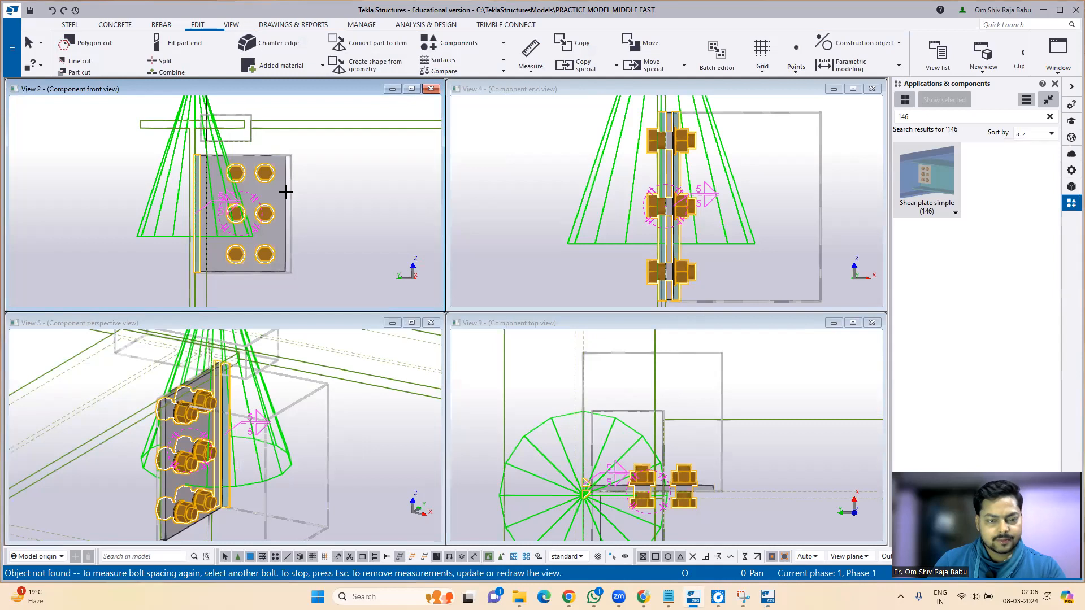
key(Escape)
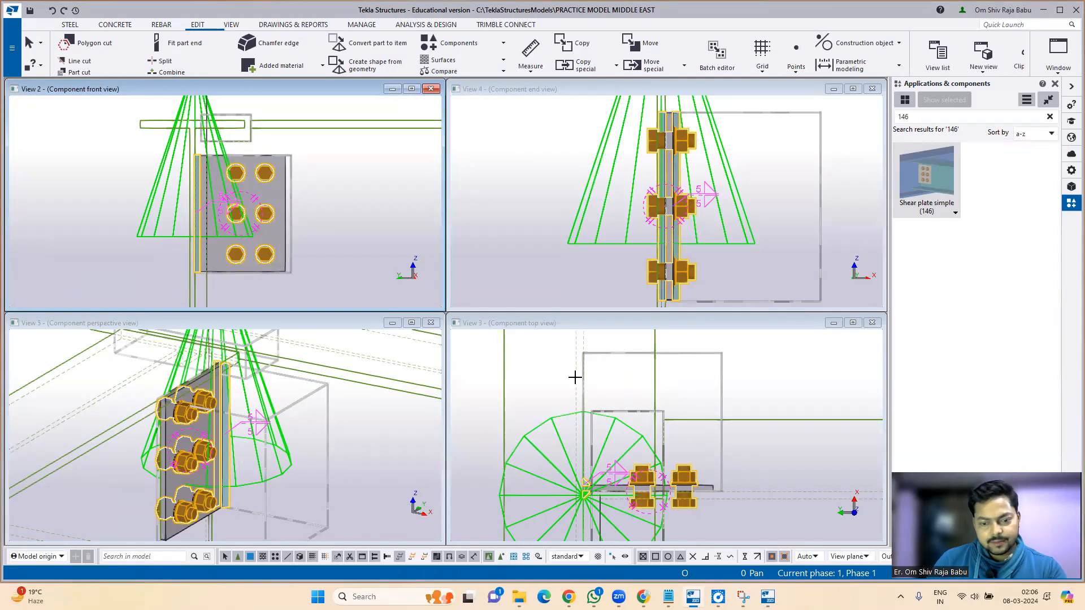
Measure the spacing of the shear plate's bolts again in the enlarged component front view, and end the command
click(508, 580)
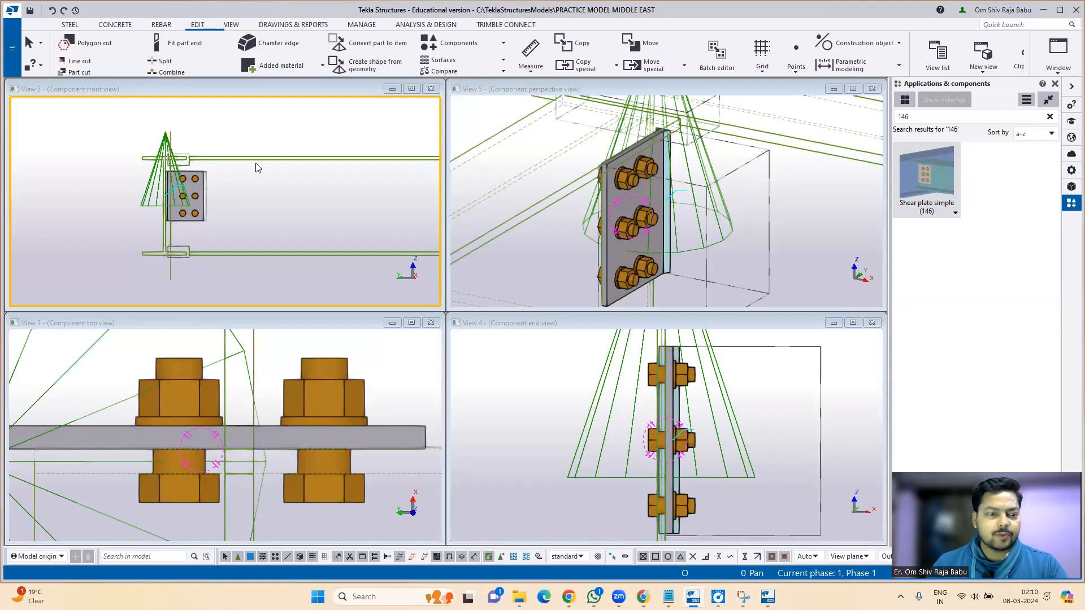
scroll(169, 192, up, 4)
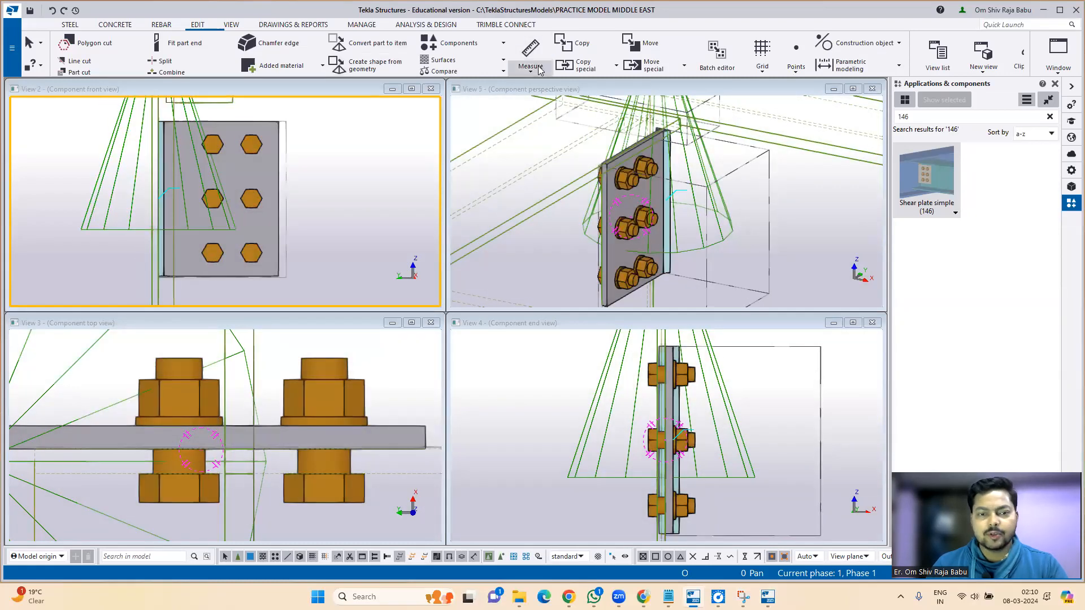
click(539, 68)
click(540, 204)
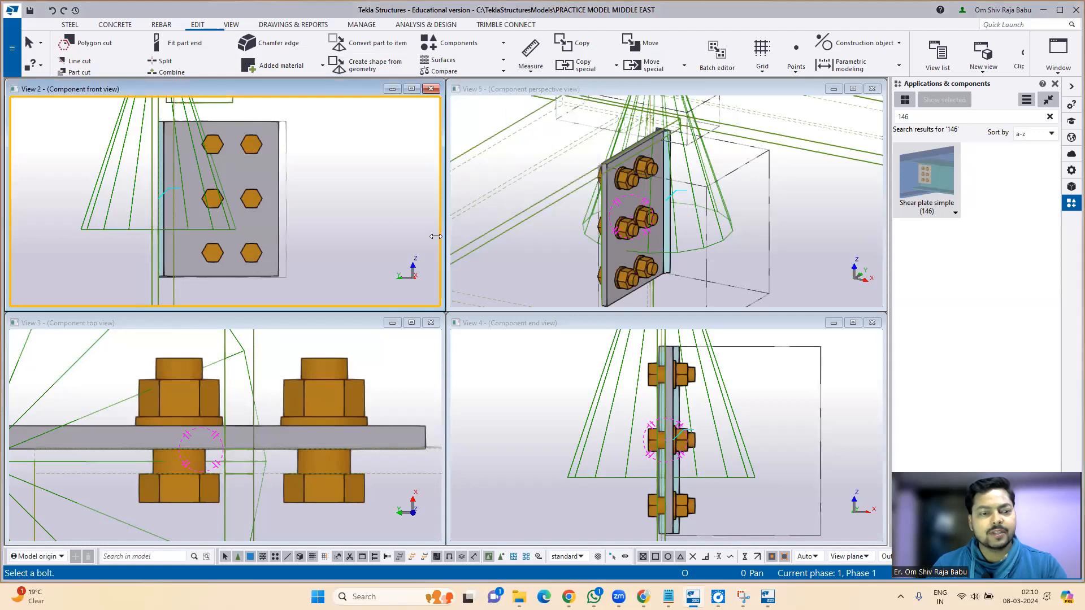
click(250, 145)
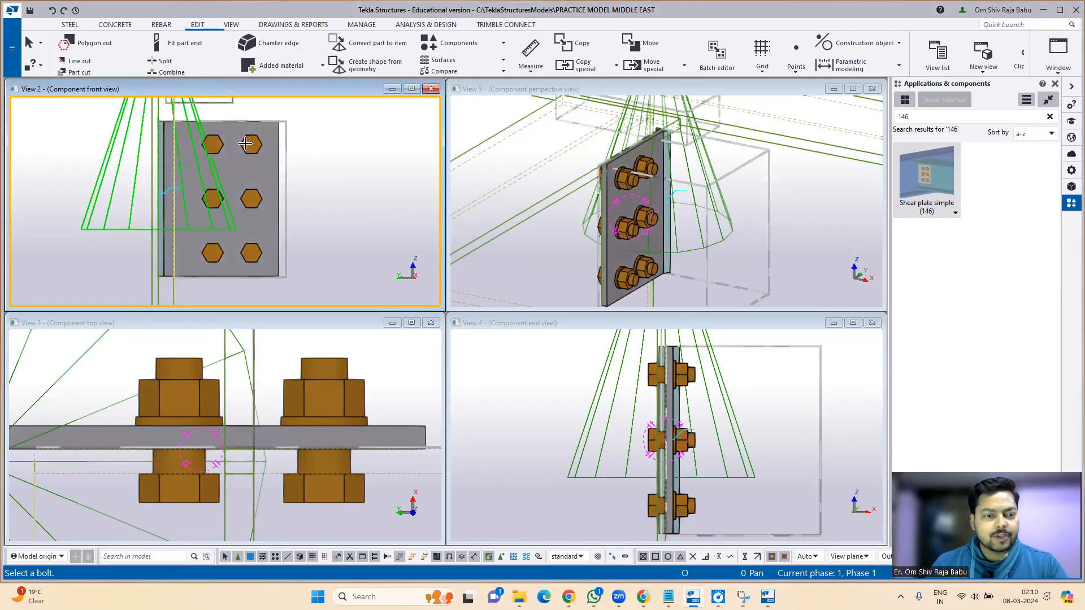
click(304, 142)
scroll(295, 198, down, 4)
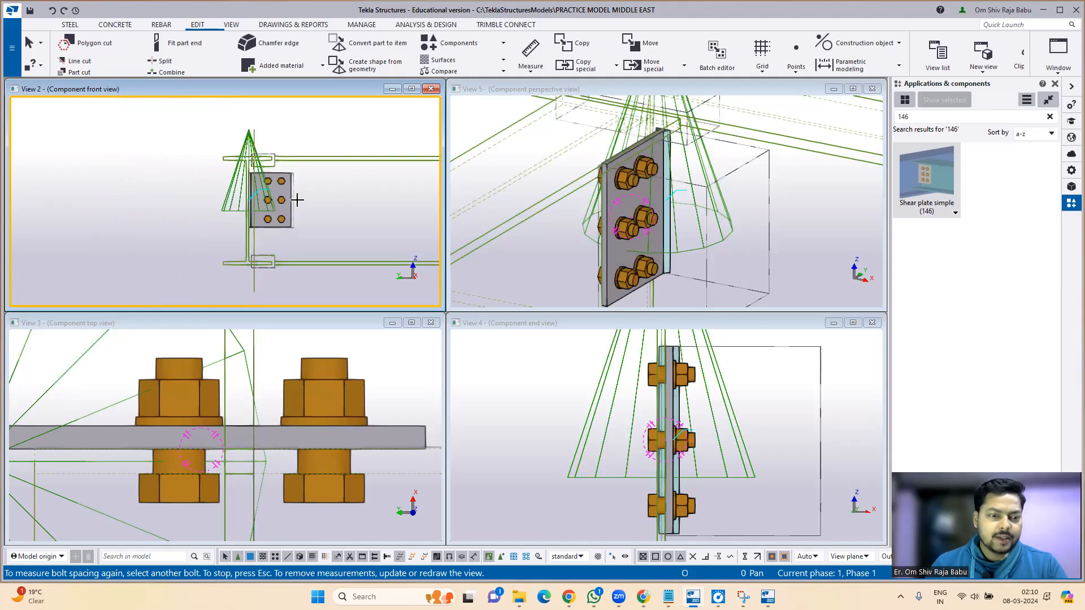
right_click(130, 146)
click(163, 152)
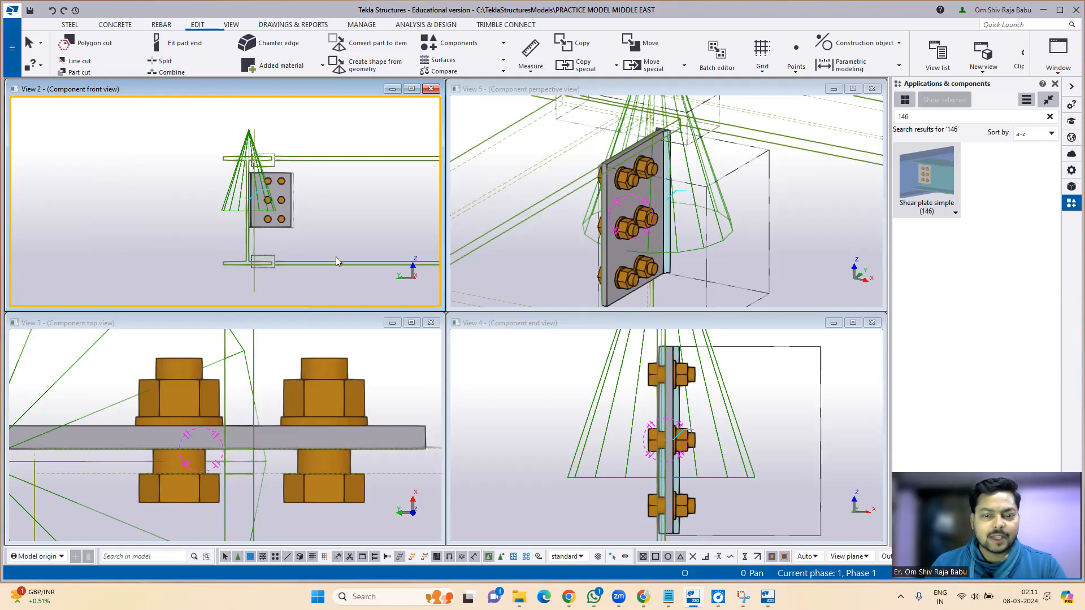
Frame the connected beams in the component perspective view and display their parts as rendered
scroll(650, 247, down, 8)
scroll(650, 248, down, 3)
middle_drag(631, 262, 643, 234)
scroll(630, 228, up, 2)
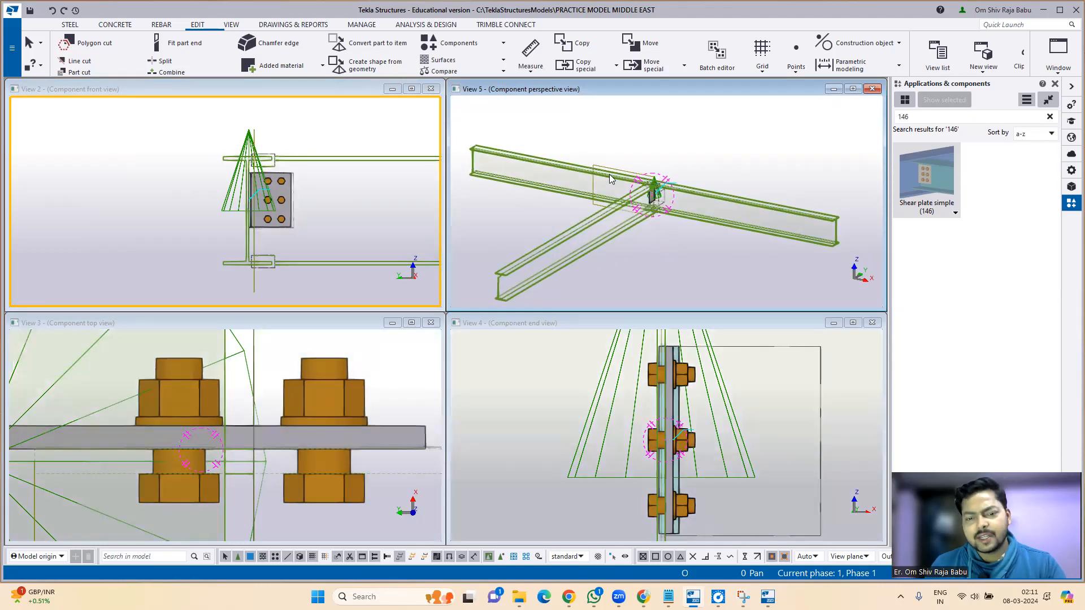
click(656, 187)
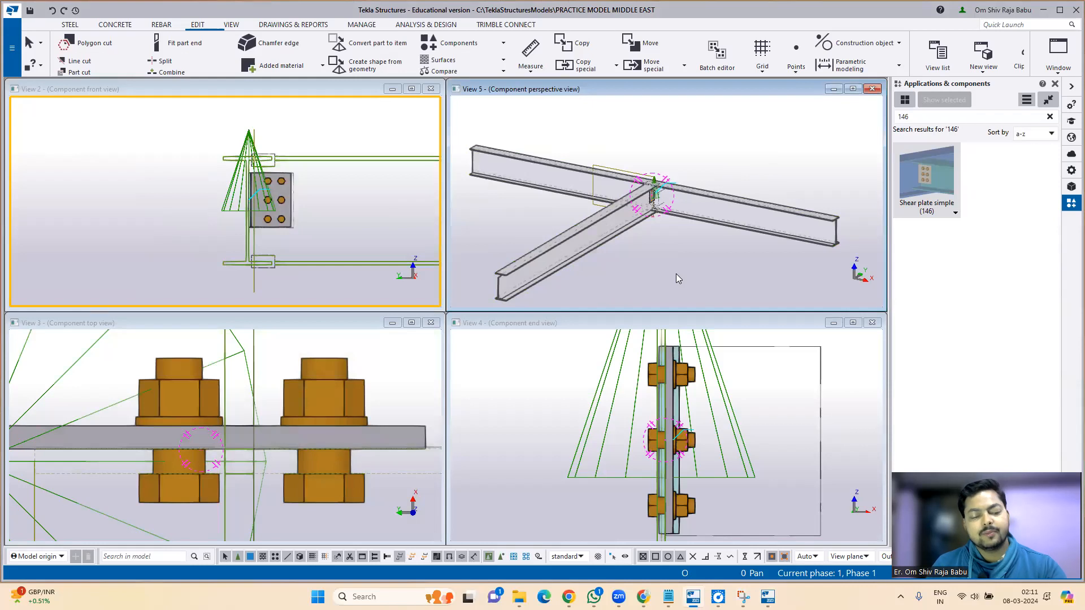
key(ctrl+4)
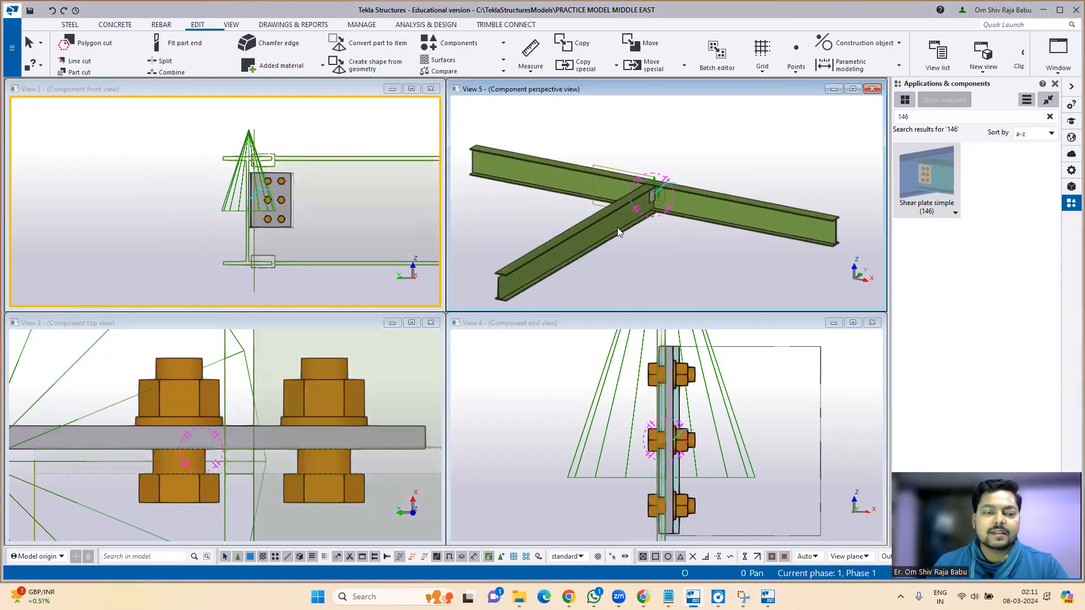
Set the component perspective view to show only the selected part and examine the shear plate between the faded beams
click(617, 227)
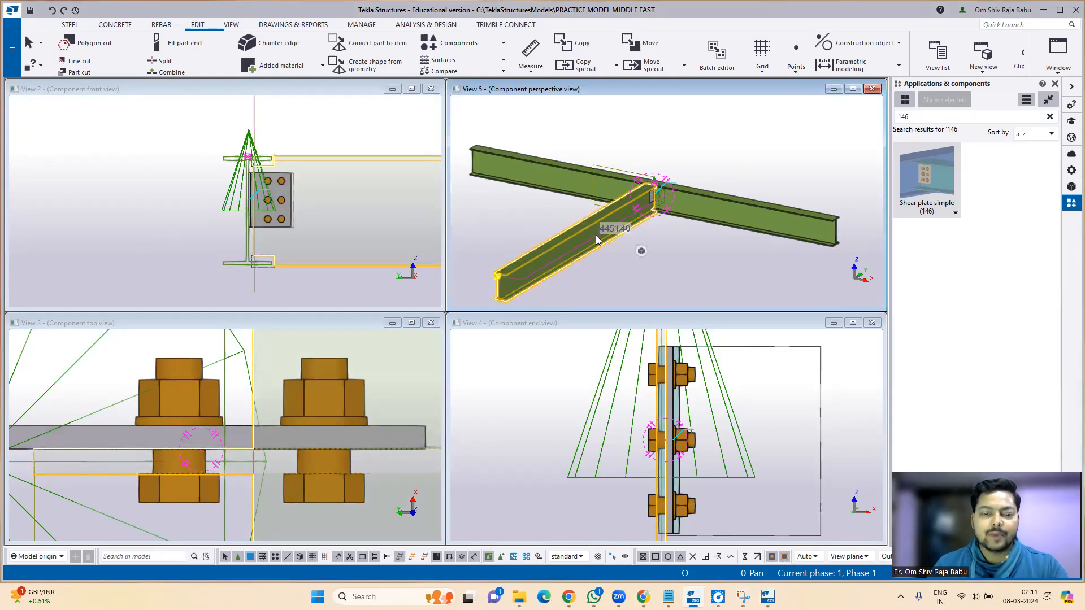
click(679, 244)
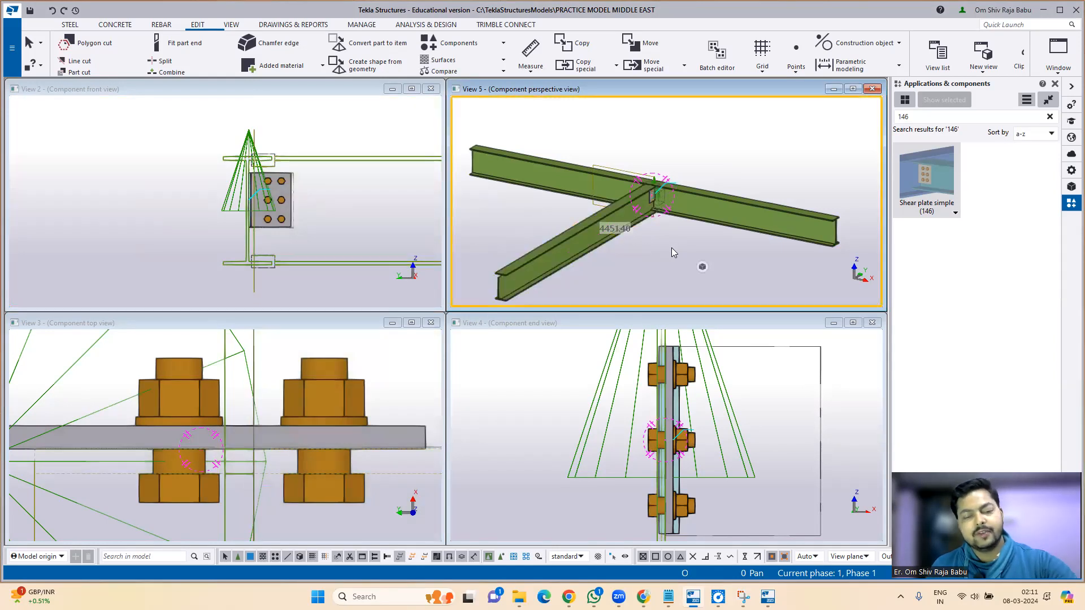
key(ctrl+5)
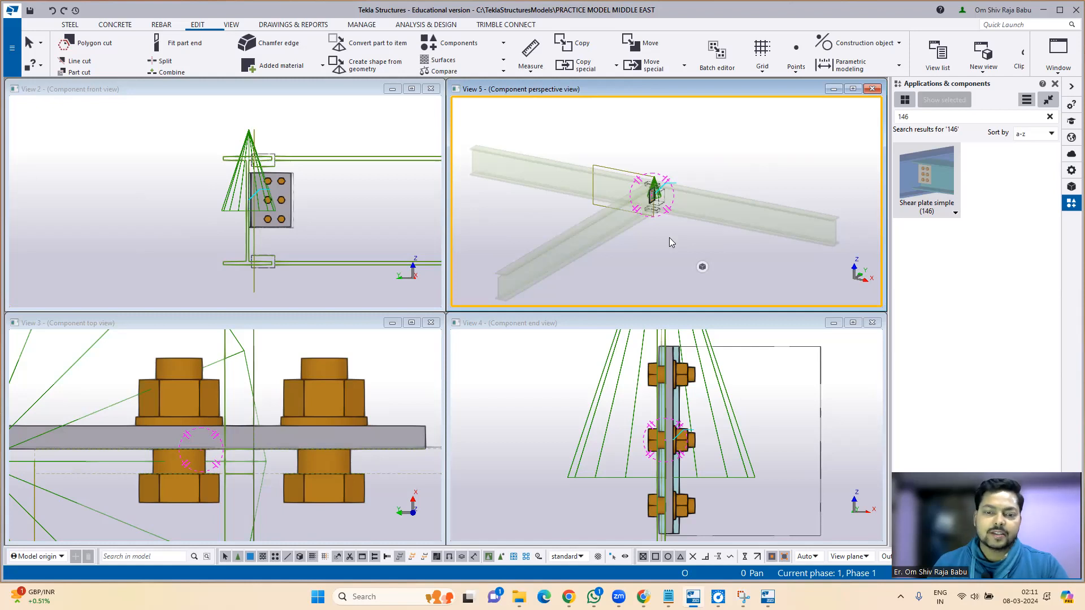
scroll(656, 241, up, 4)
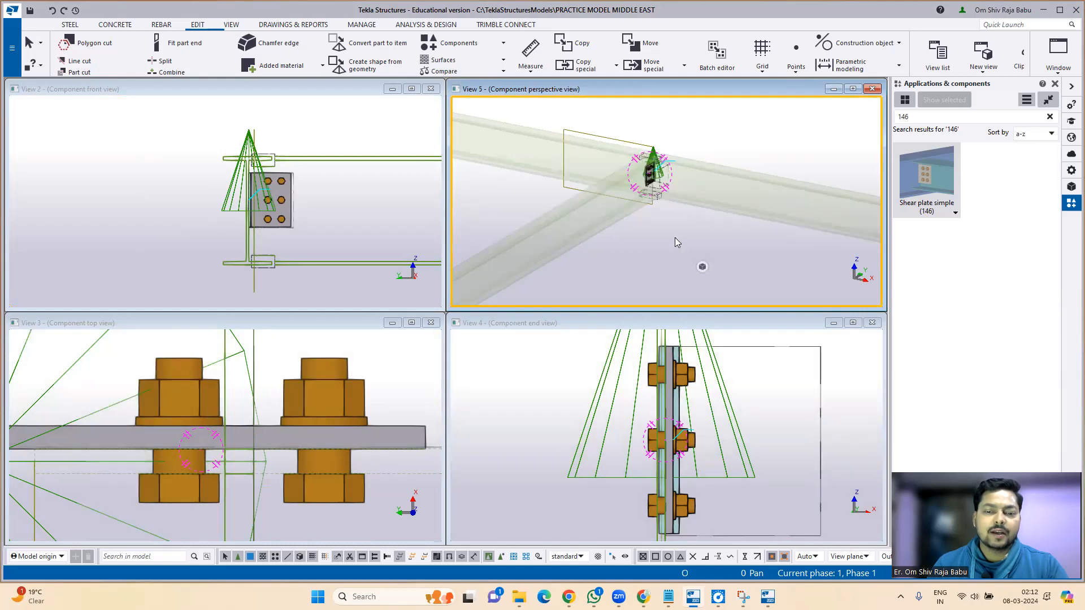
scroll(649, 209, up, 5)
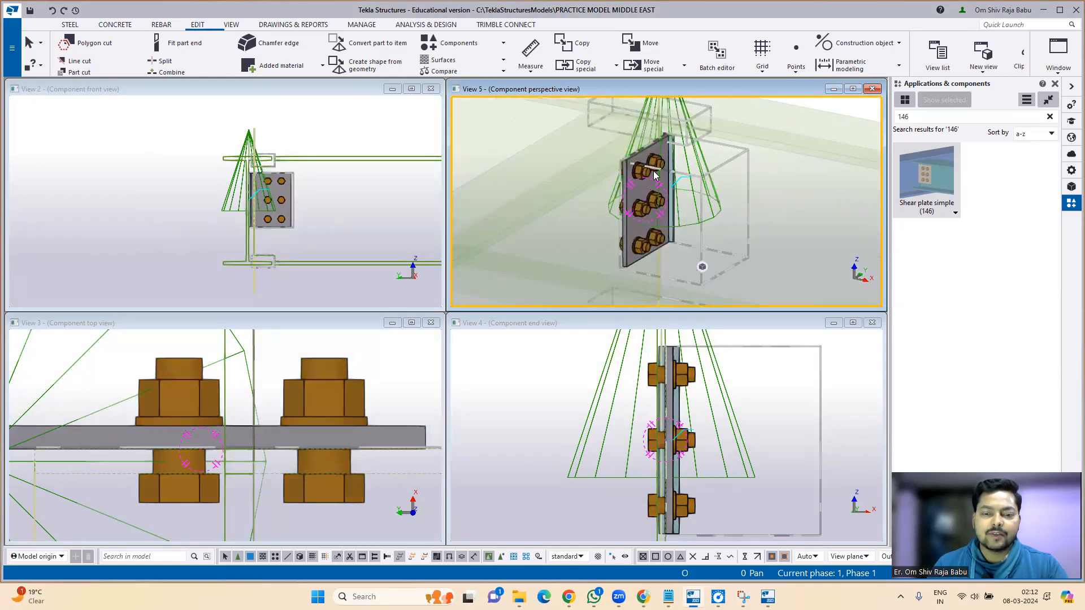
scroll(644, 228, down, 8)
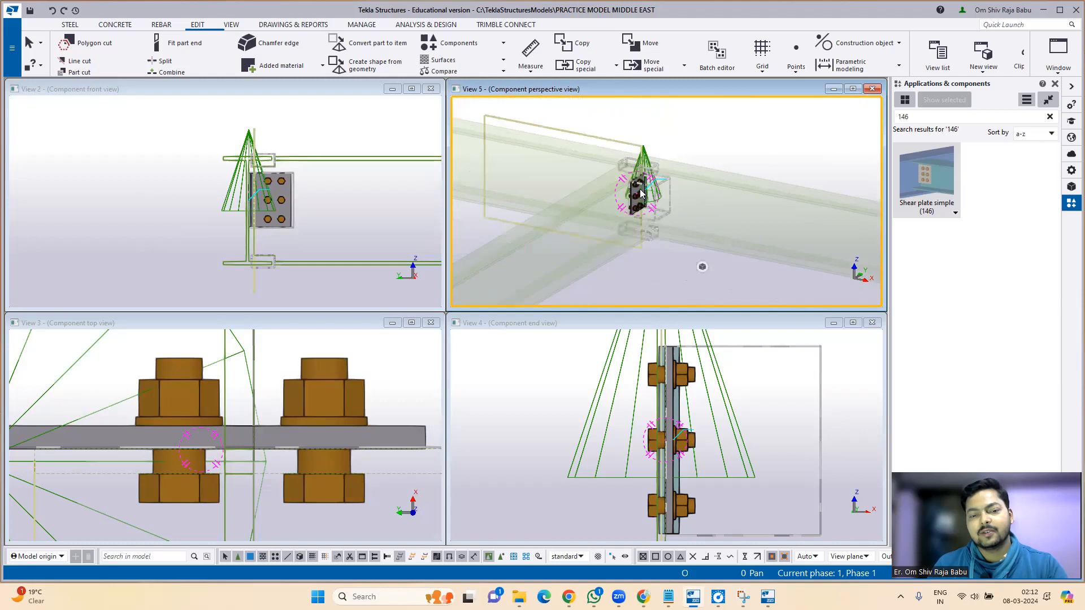
scroll(641, 194, up, 2)
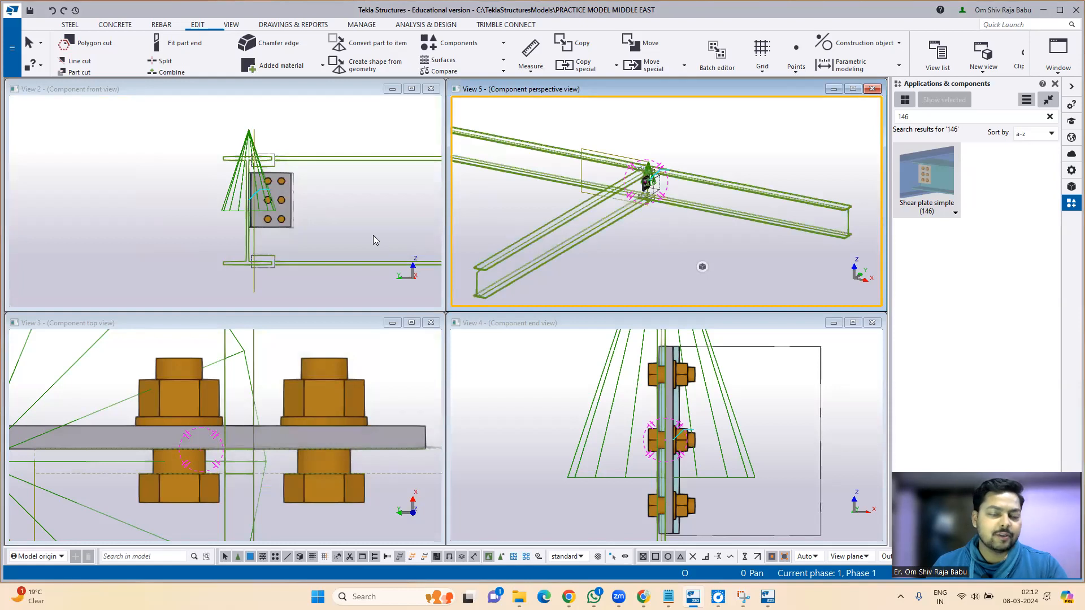
Measure the horizontal distance between the two top bolts of the shear plate in the component front view
scroll(368, 229, up, 3)
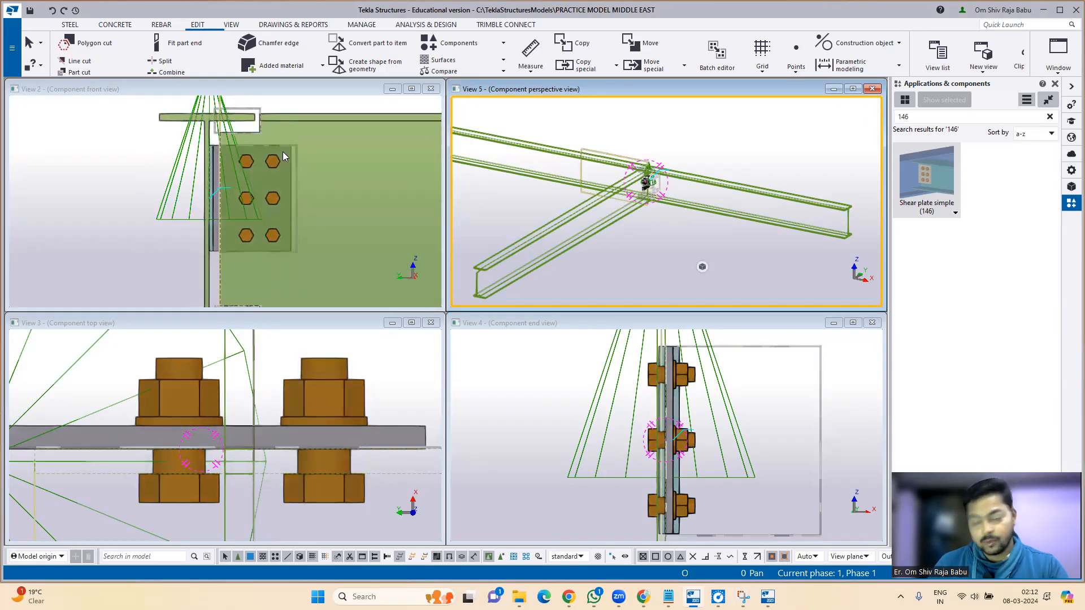
scroll(266, 153, up, 2)
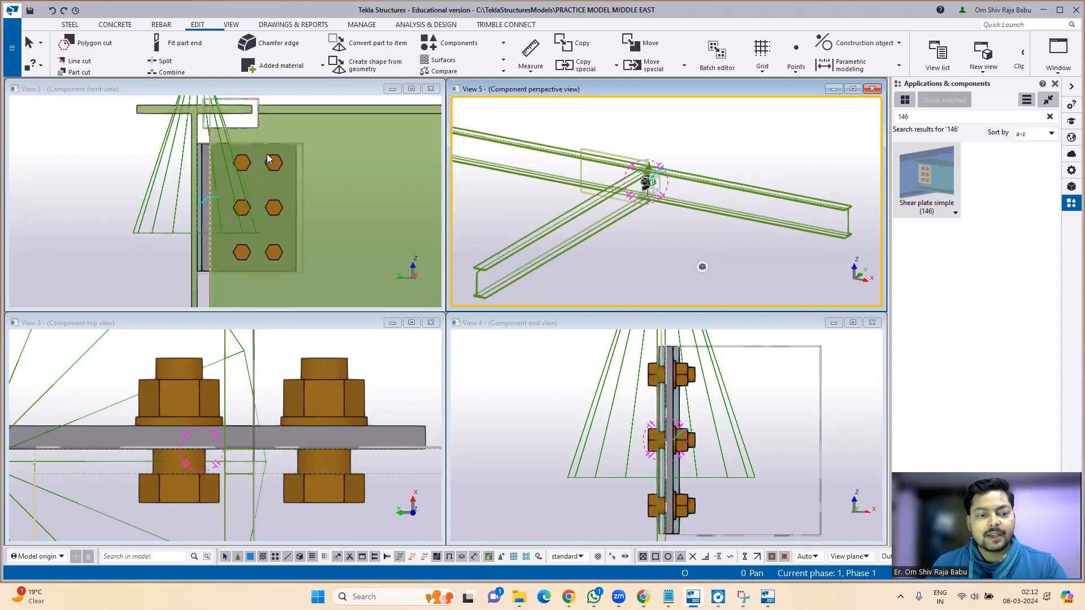
click(531, 66)
click(551, 111)
scroll(240, 160, up, 1)
scroll(237, 165, up, 1)
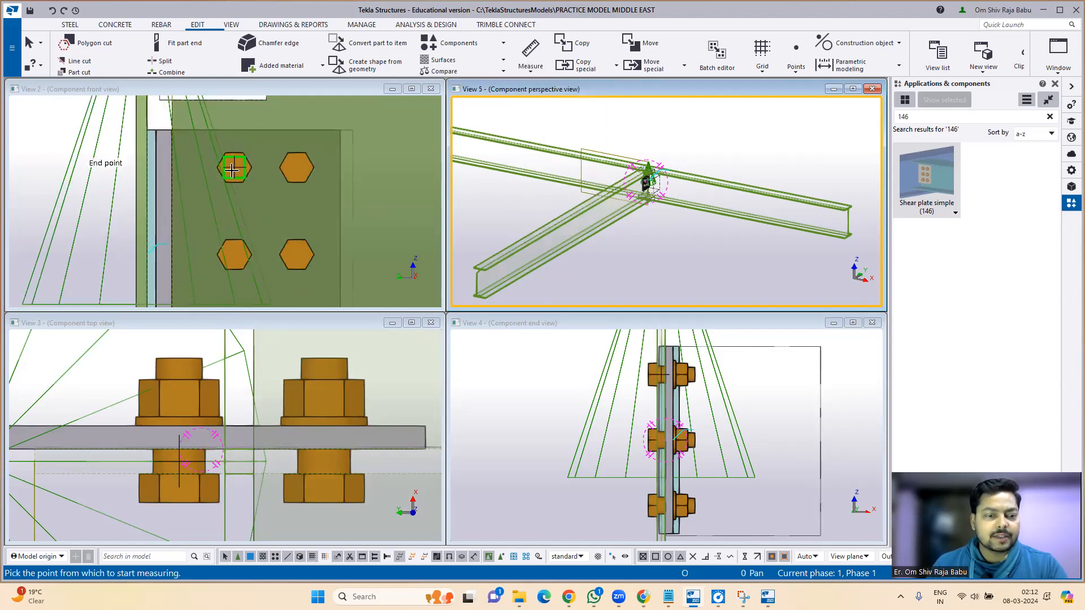
click(231, 170)
click(297, 167)
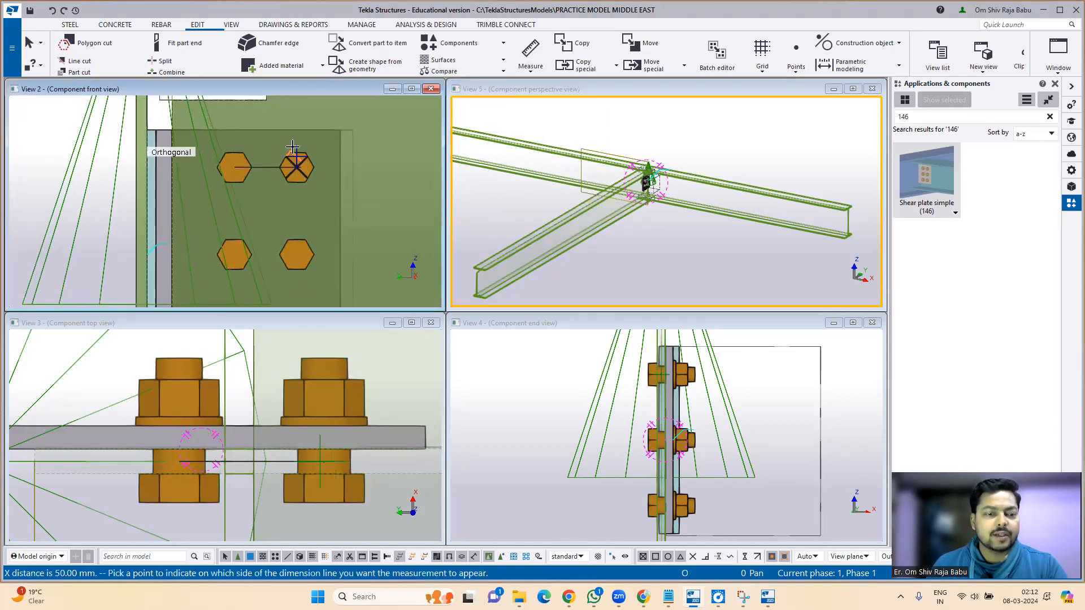
click(291, 144)
Try to measure between the top and middle bolts of both bolt columns as a horizontal distance, and end the command
click(230, 254)
click(233, 167)
click(202, 180)
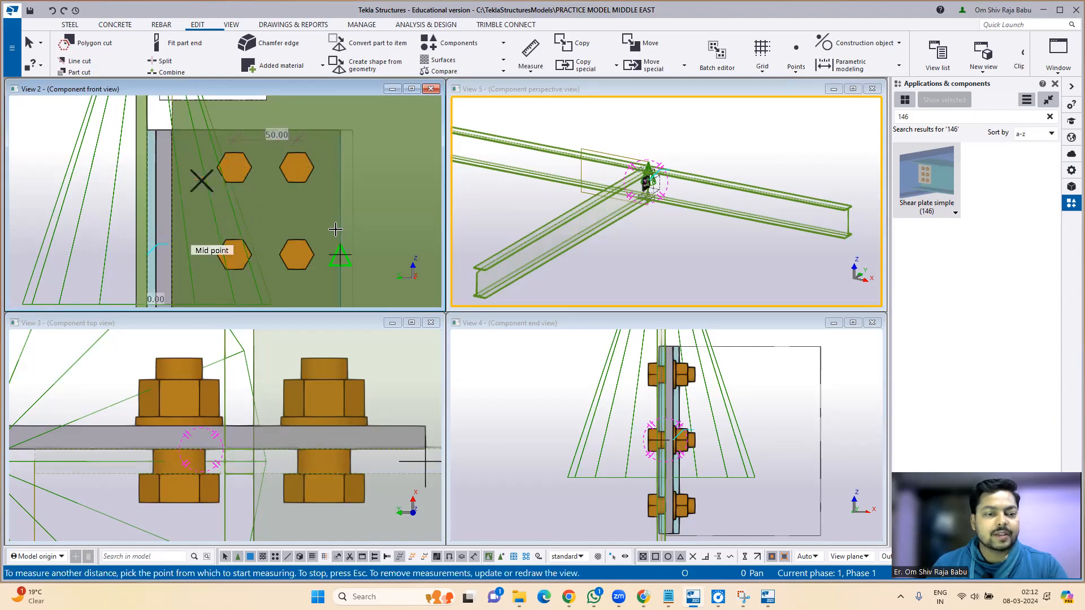
click(298, 255)
click(297, 167)
click(325, 202)
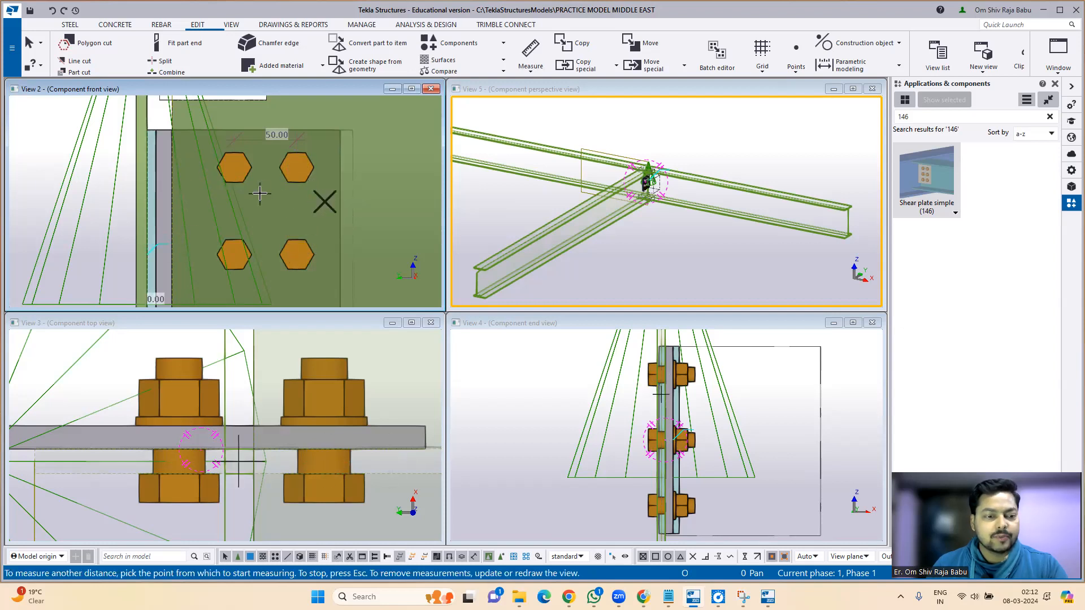
scroll(260, 193, down, 2)
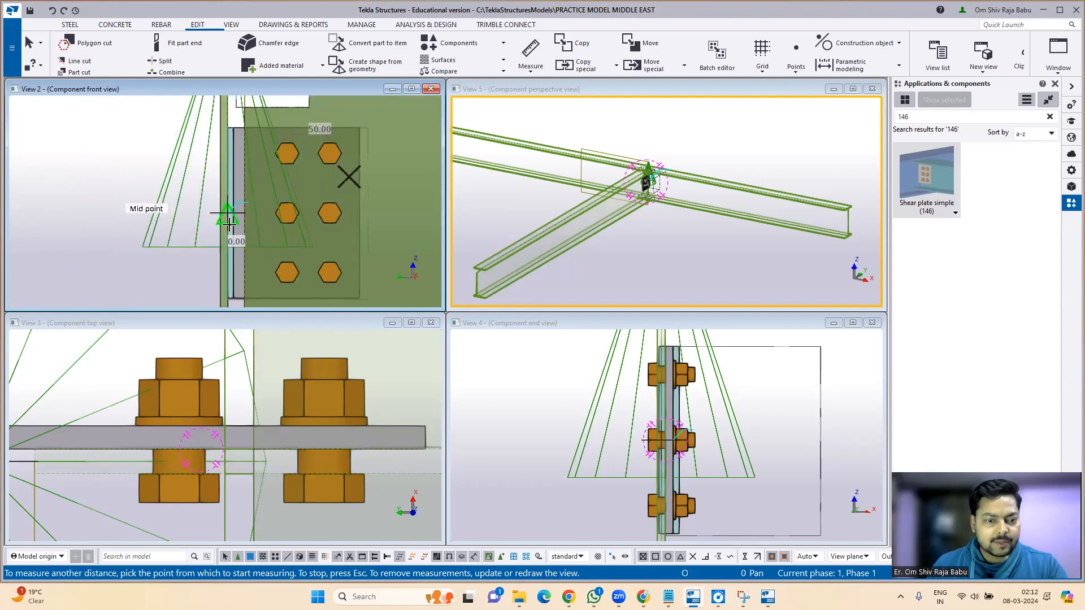
scroll(237, 245, up, 1)
key(Escape)
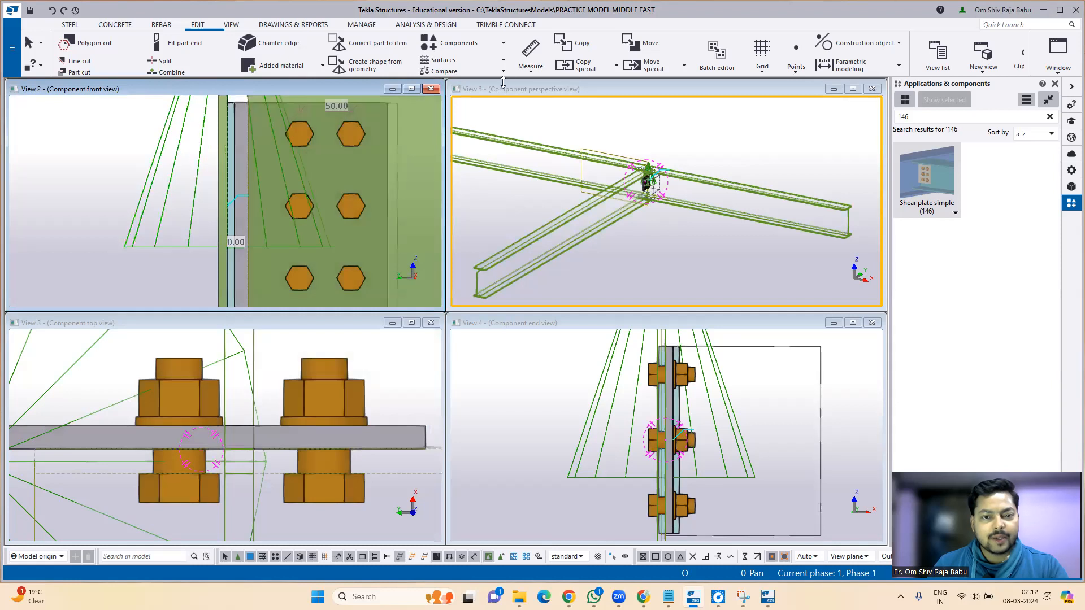
Measure the distance between the top and middle bolts in both columns, and between the middle and bottom bolts nearest the main beam
click(531, 68)
click(536, 103)
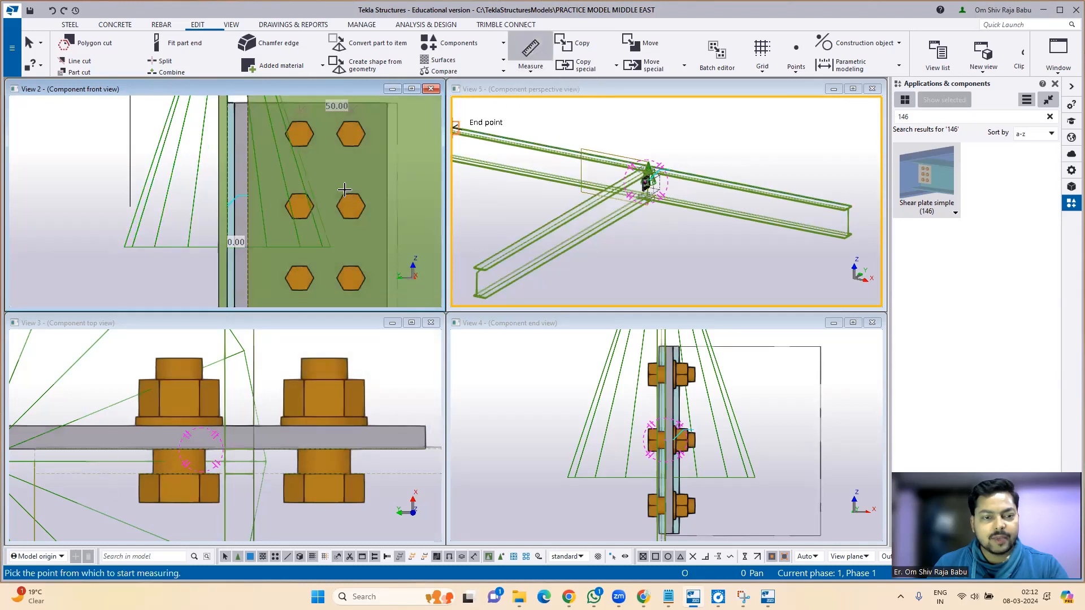
click(351, 134)
click(351, 206)
click(374, 171)
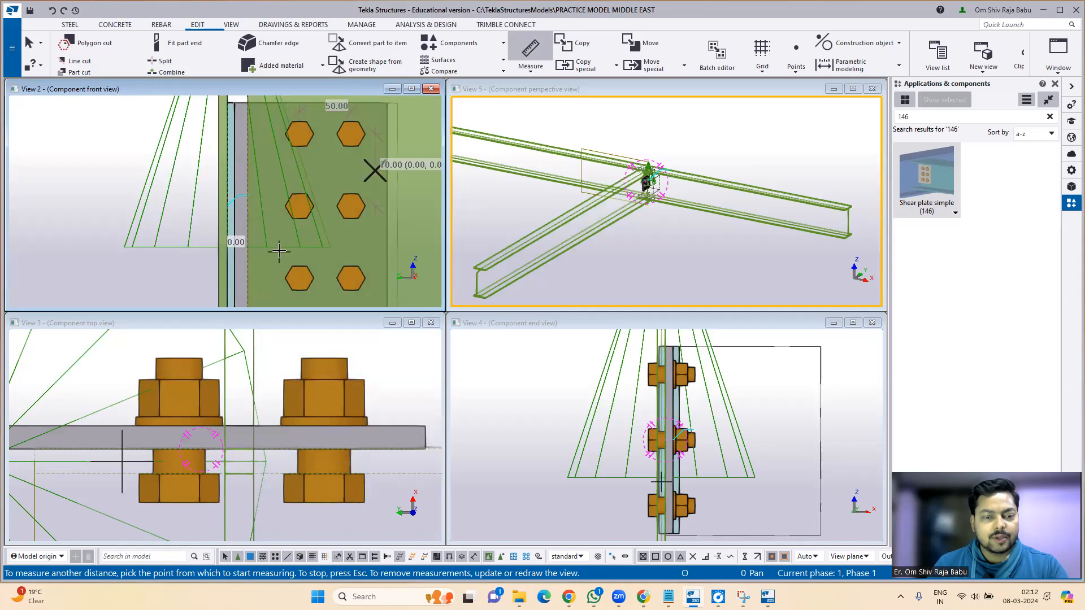
click(300, 206)
click(299, 130)
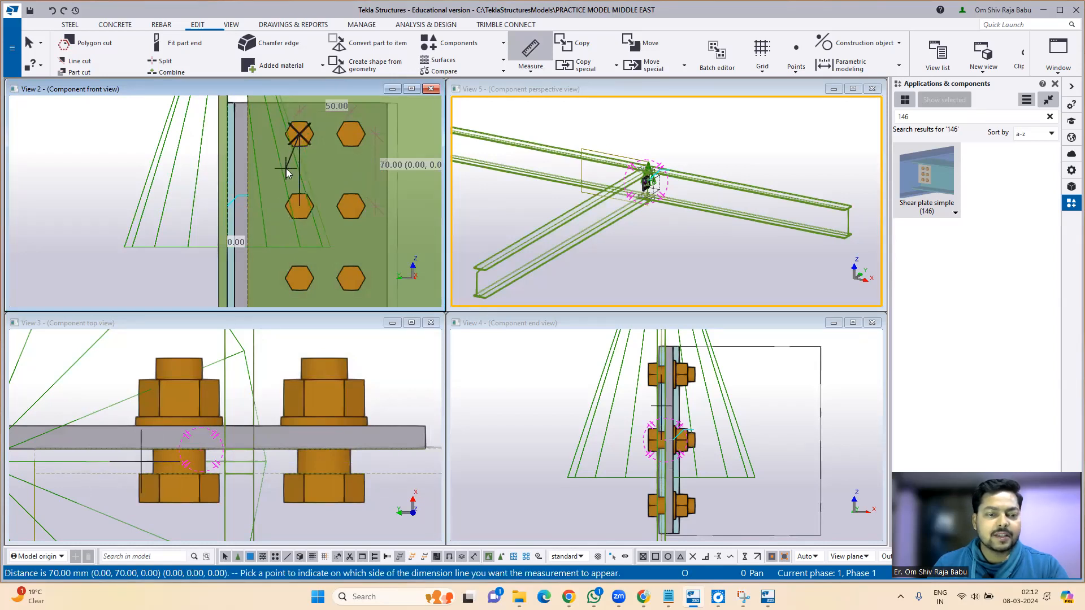
click(285, 168)
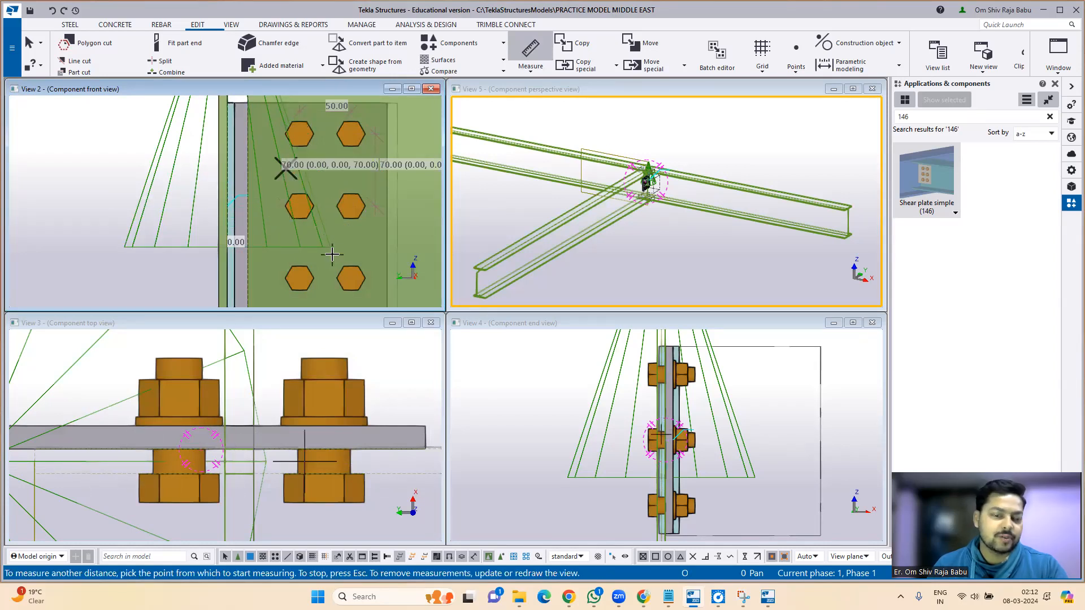
click(299, 278)
click(298, 207)
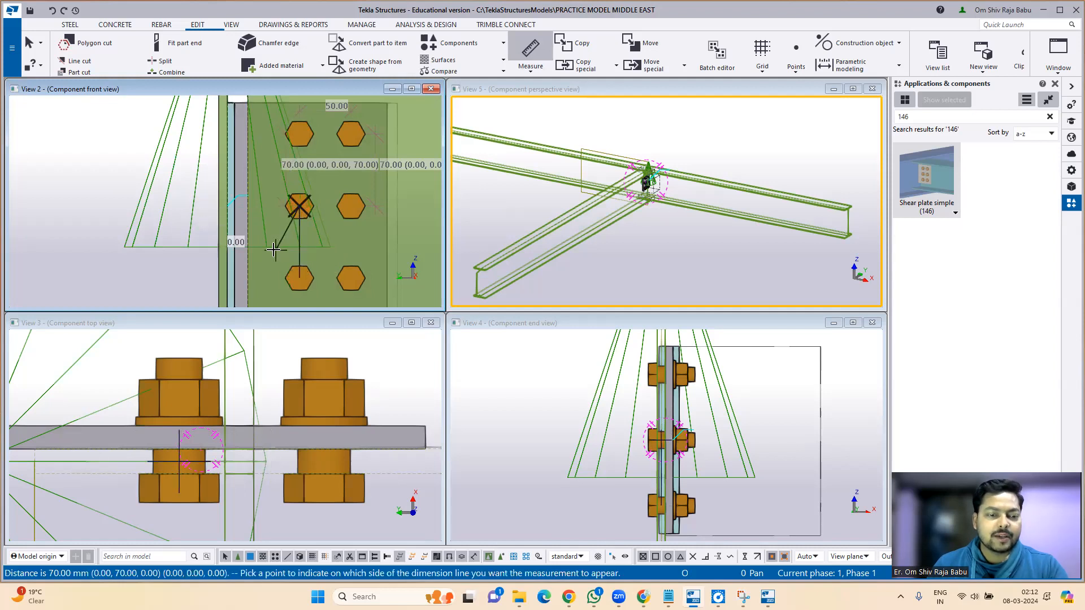
click(273, 251)
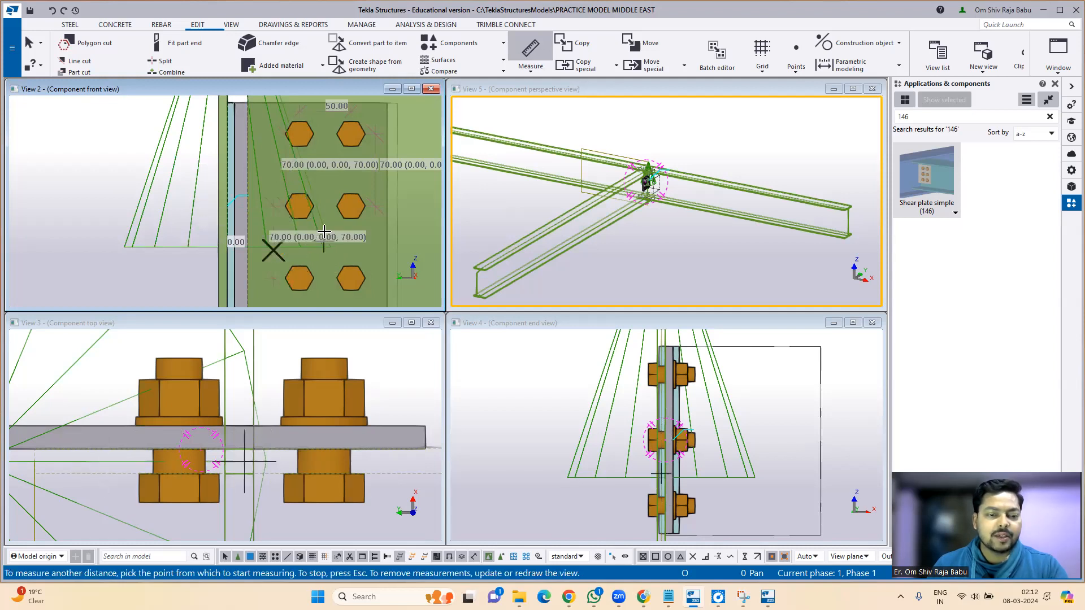
Measure the bolt spacing of the whole bolt group with the Bolt spacing command, picking a bottom bolt and the part
click(530, 70)
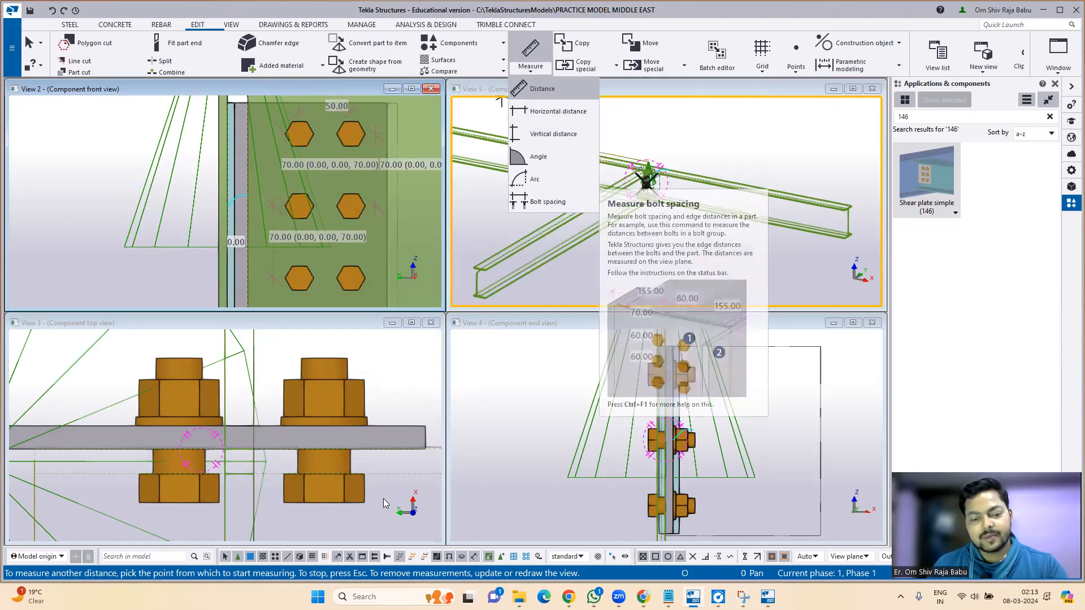
click(485, 537)
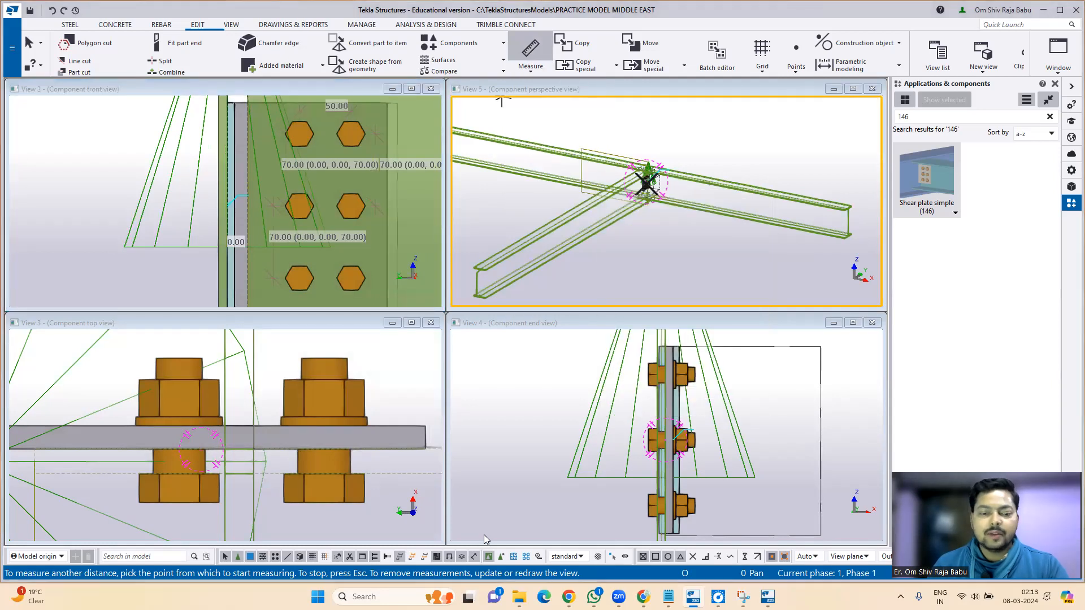
click(530, 67)
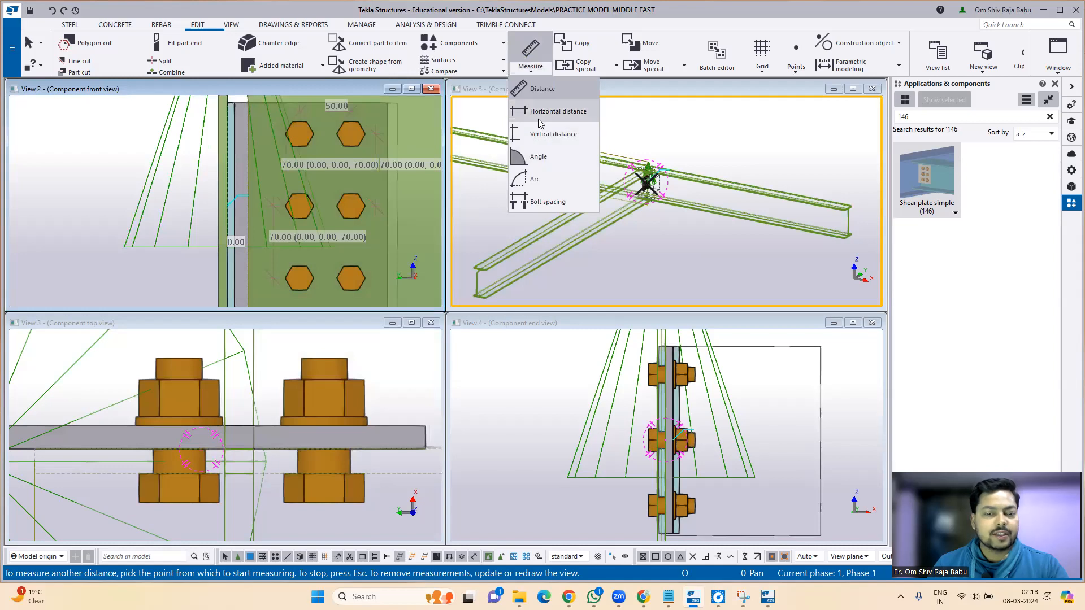
click(546, 202)
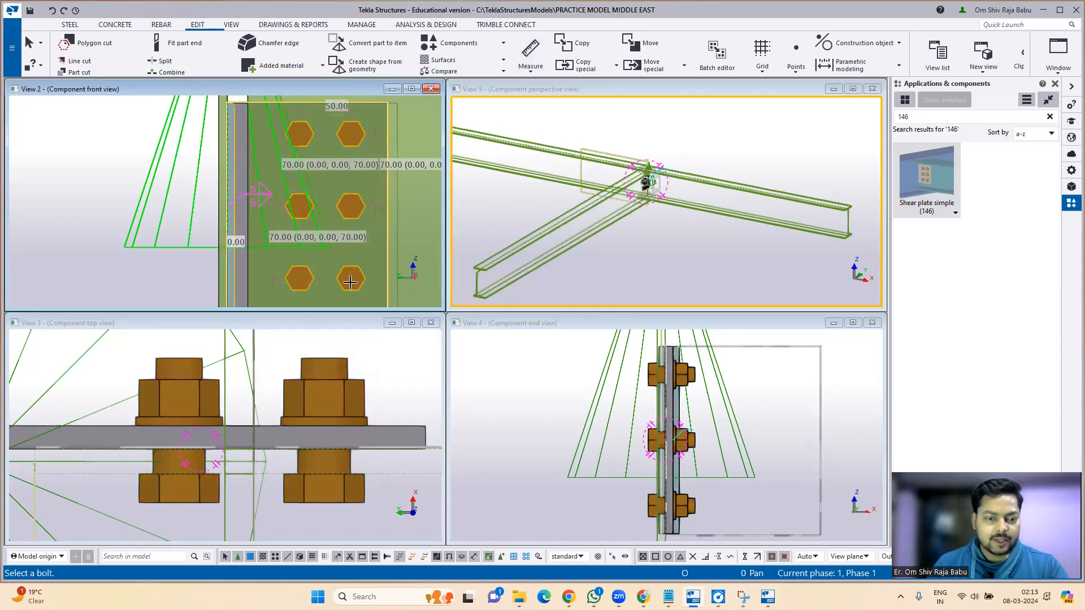
click(371, 252)
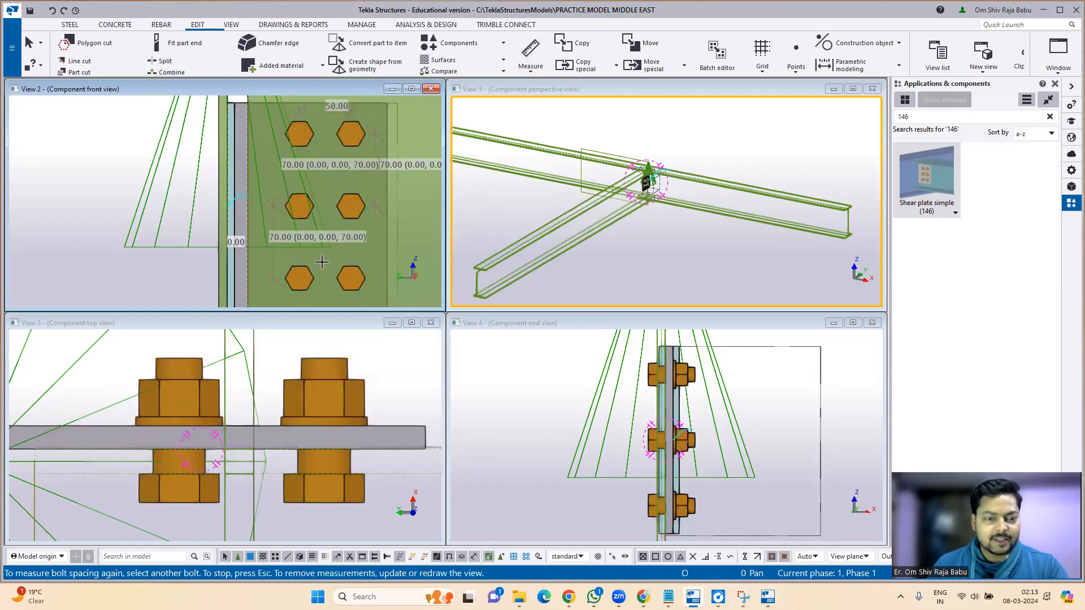
Try to measure the distance from the top bolt nearest the main beam to the shear plate's top edge in the front view
scroll(211, 235, down, 2)
scroll(232, 219, up, 2)
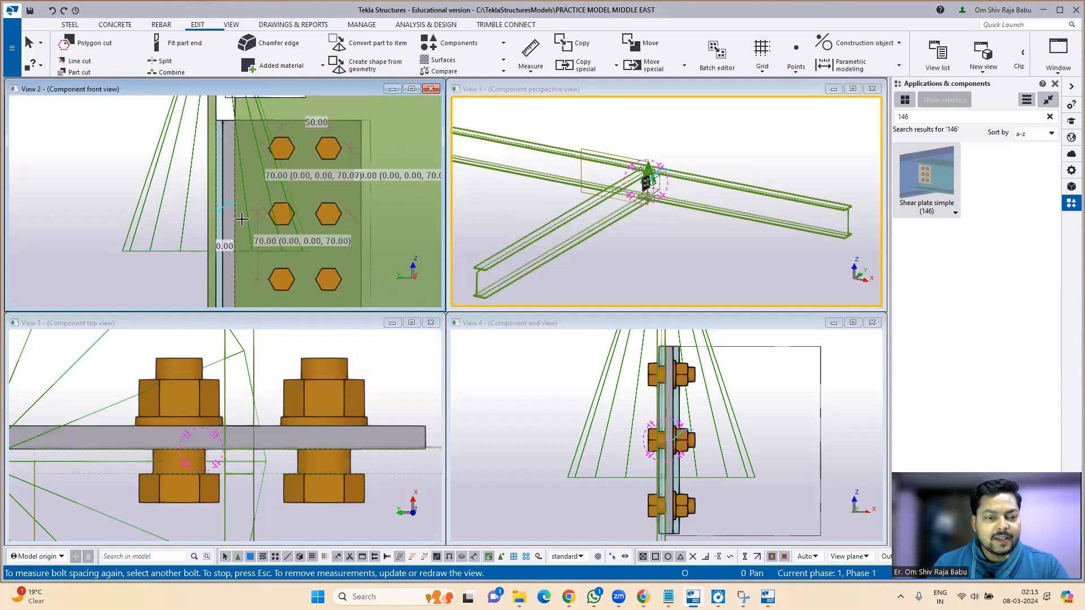
click(530, 50)
scroll(287, 138, up, 1)
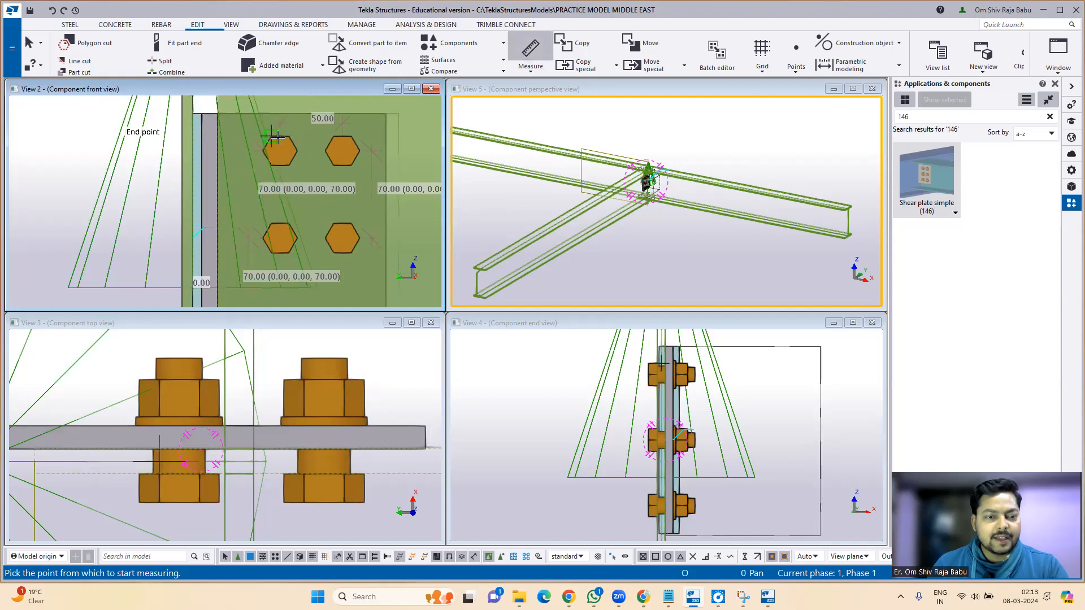
click(280, 151)
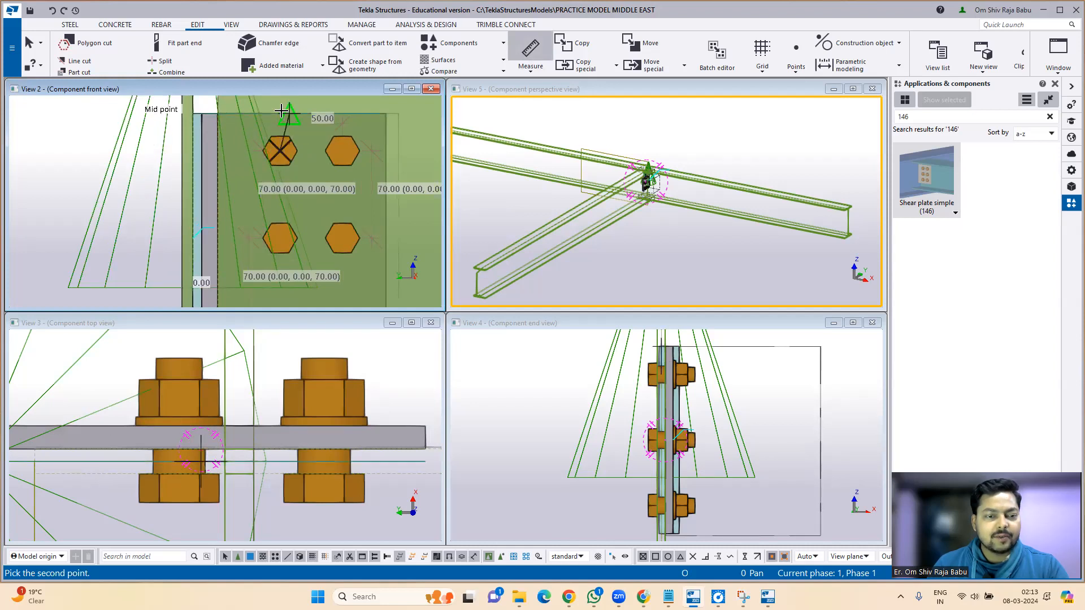
scroll(275, 115, up, 1)
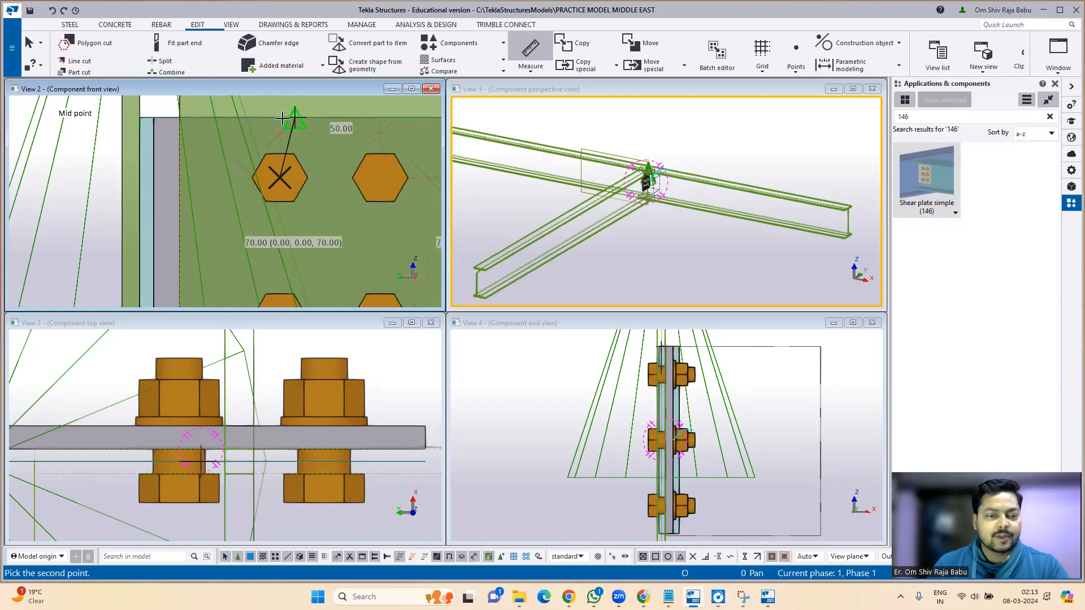
click(259, 135)
scroll(281, 166, down, 2)
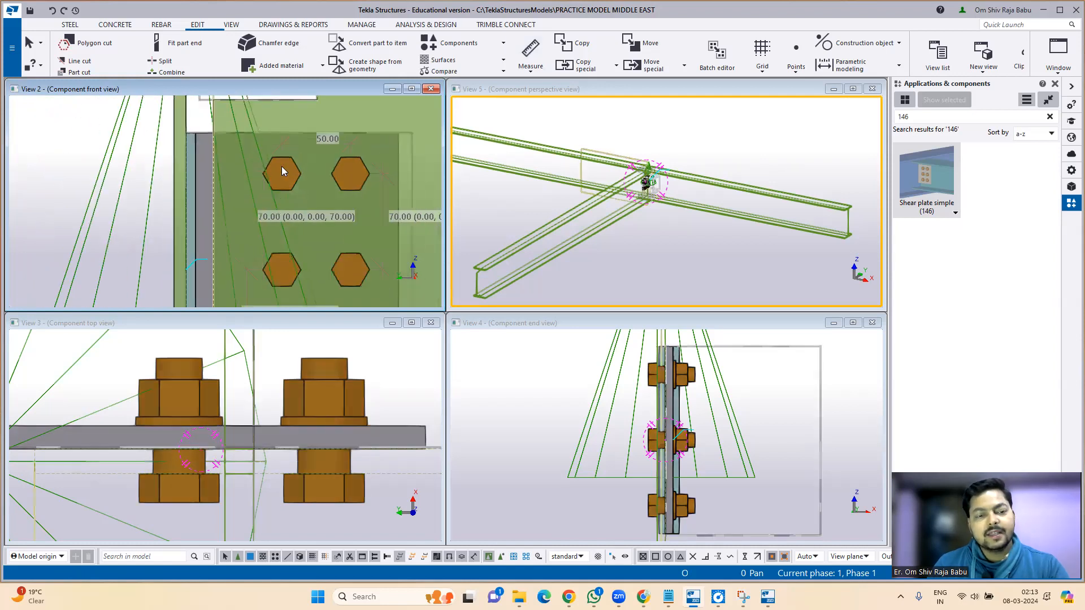
scroll(277, 170, down, 1)
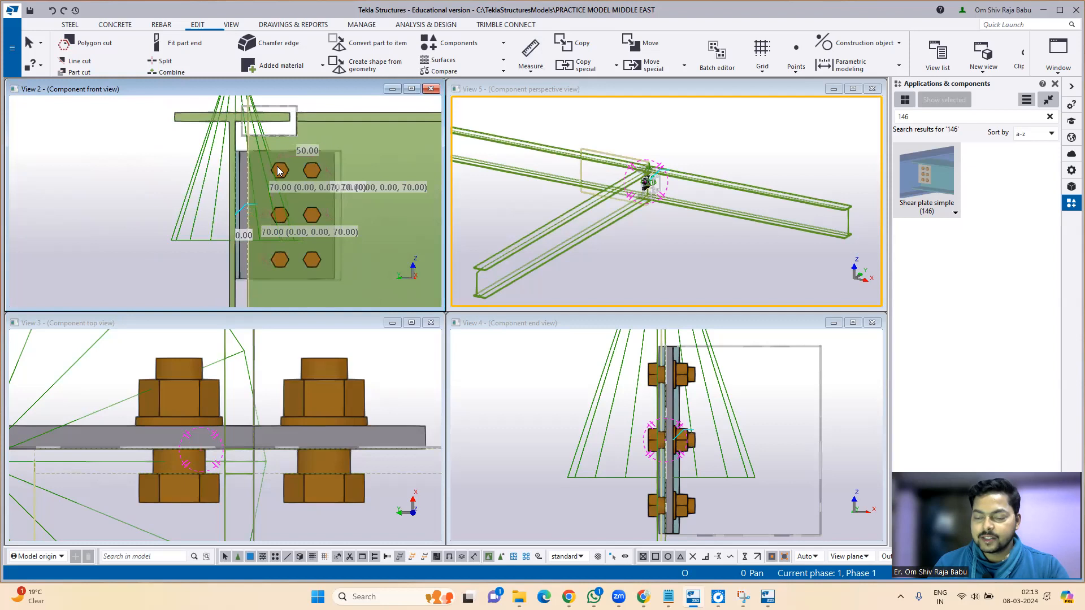
middle_drag(318, 195, 251, 189)
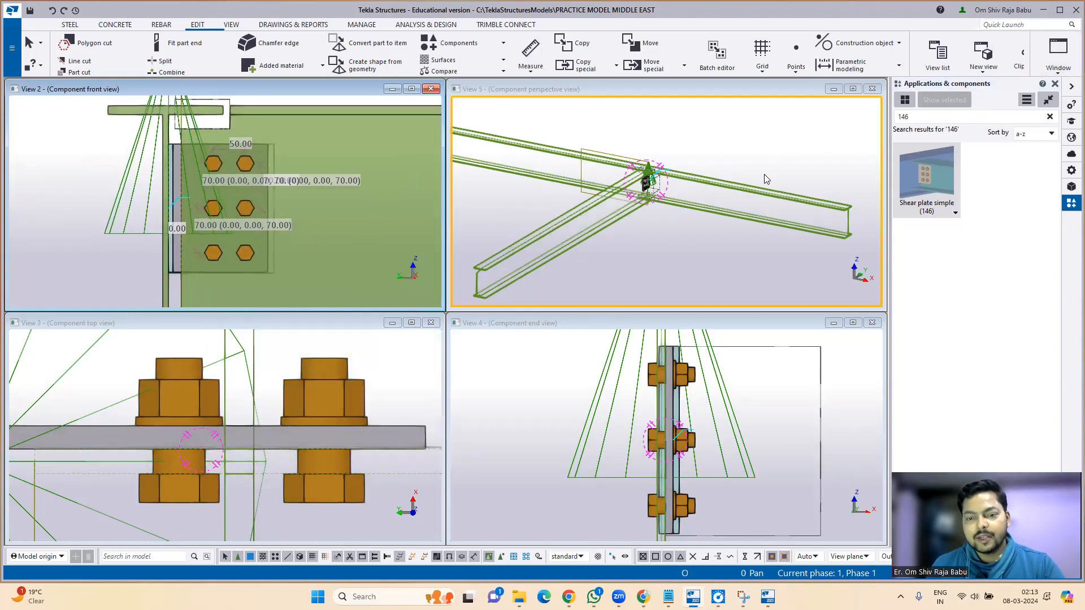
click(785, 141)
right_click(783, 138)
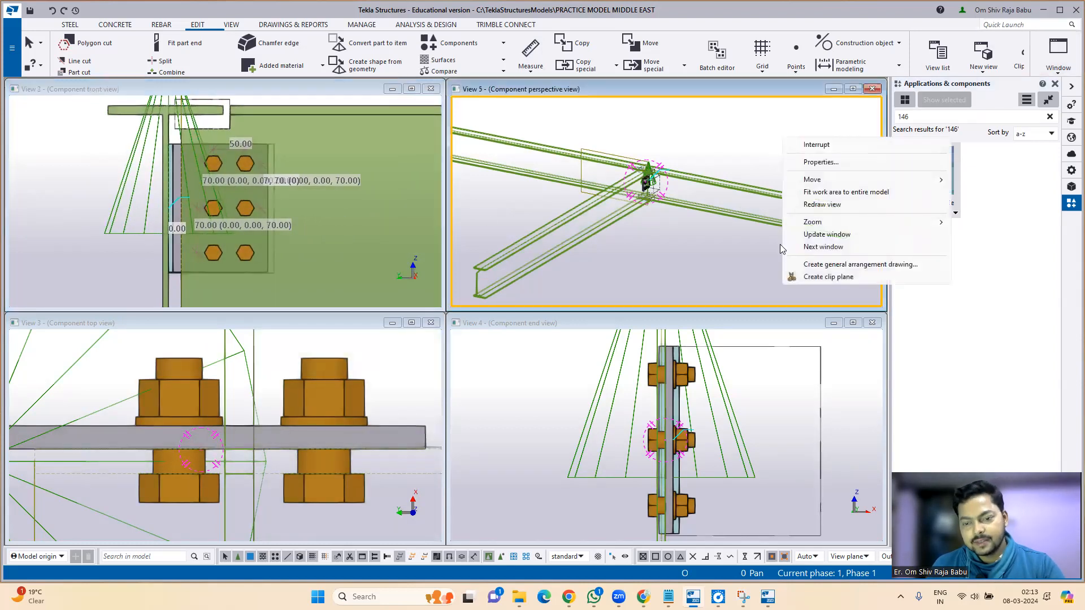
click(740, 148)
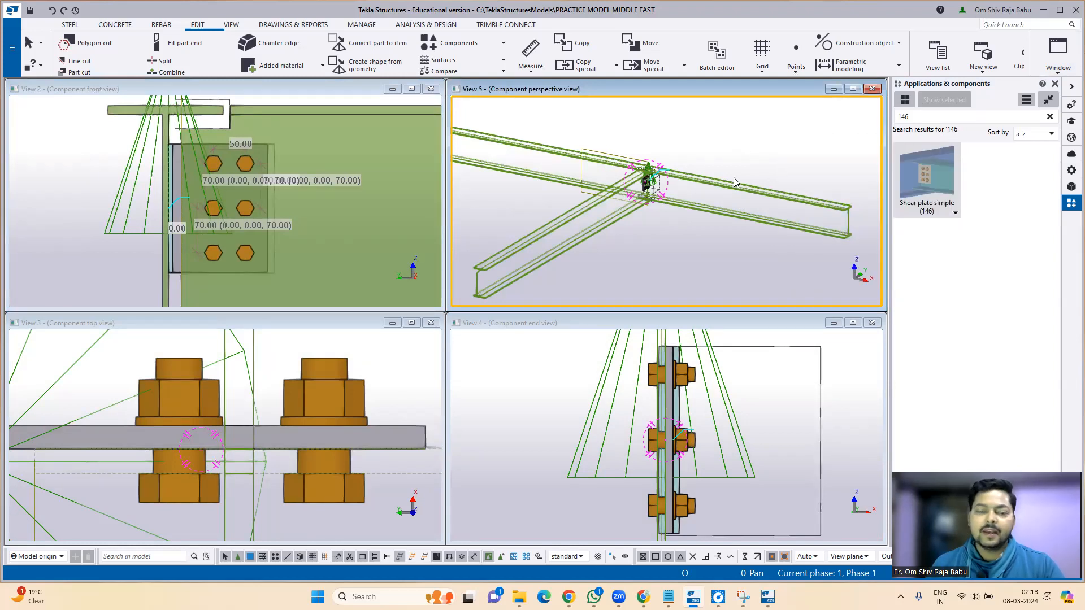
scroll(735, 182, up, 3)
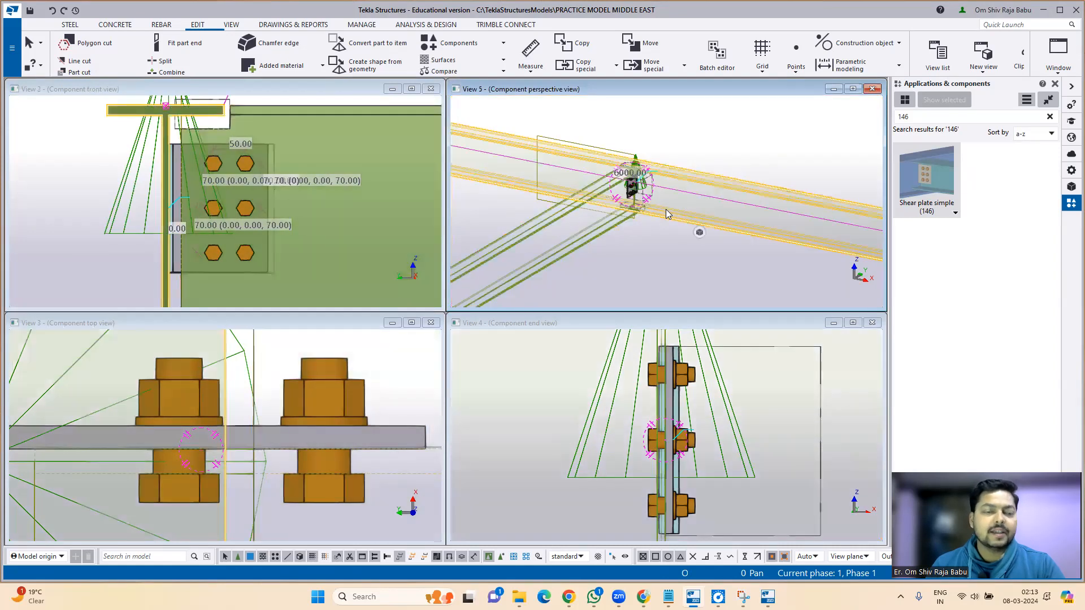
click(676, 207)
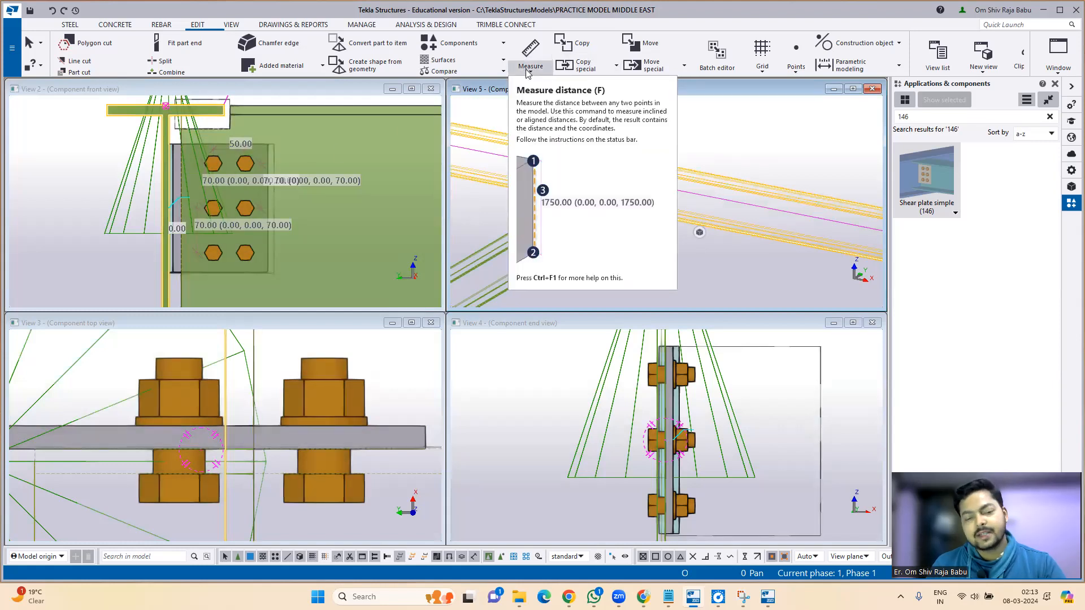
click(714, 155)
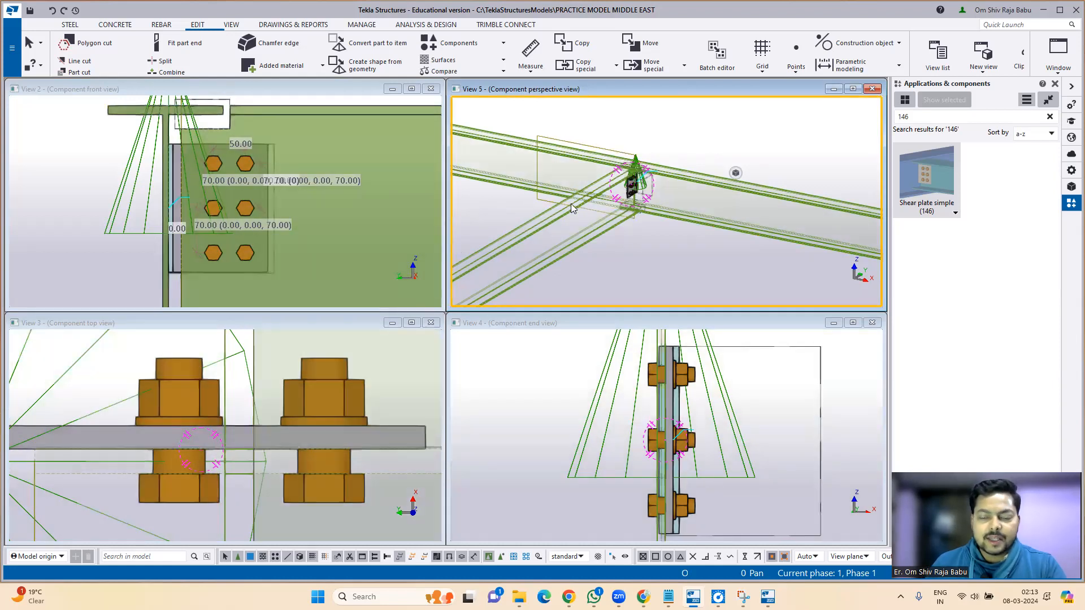
Display the beams in the component perspective view with the rendered part representation
scroll(571, 208, down, 3)
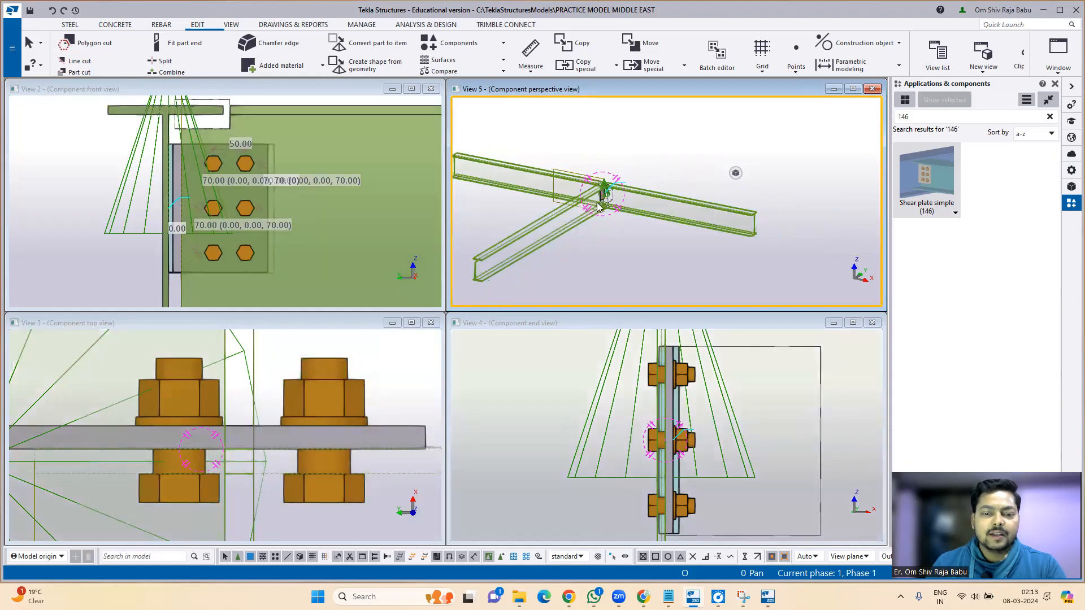
scroll(598, 176, up, 5)
scroll(598, 177, up, 2)
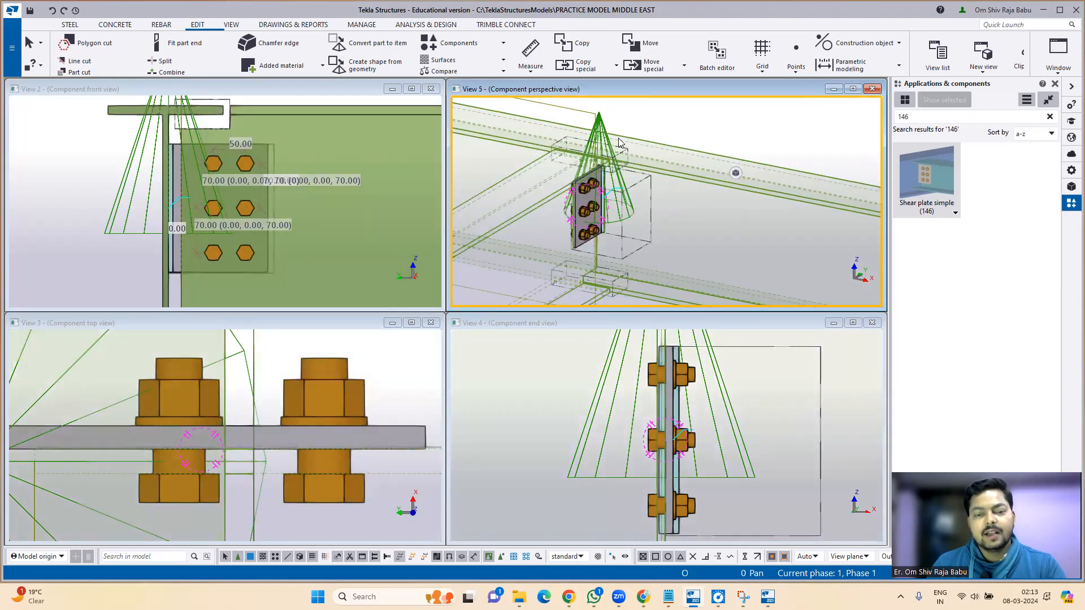
key(ctrl+4)
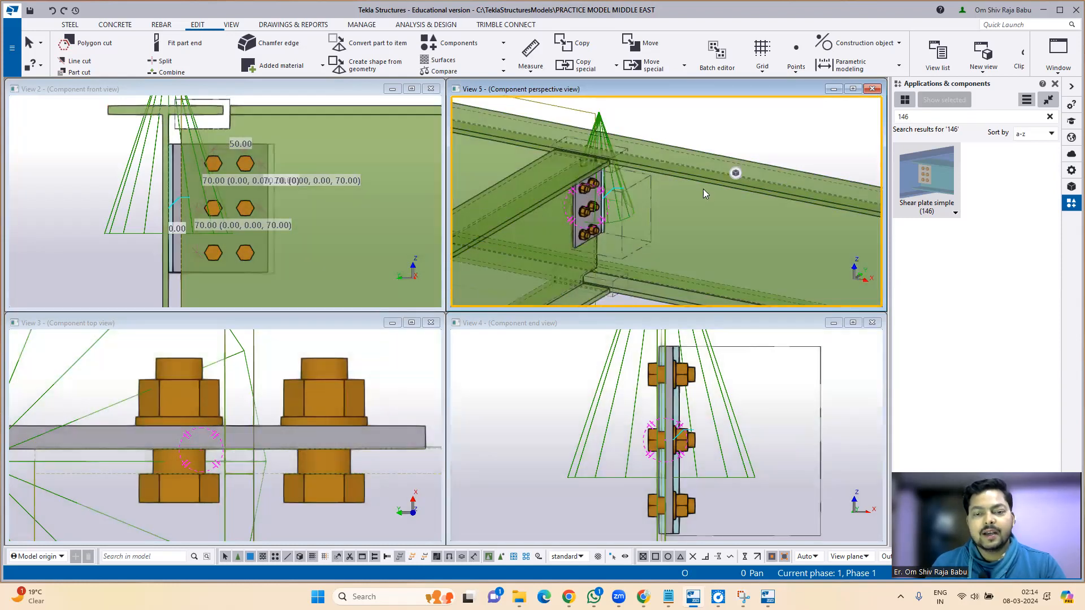
scroll(757, 142, down, 3)
click(741, 161)
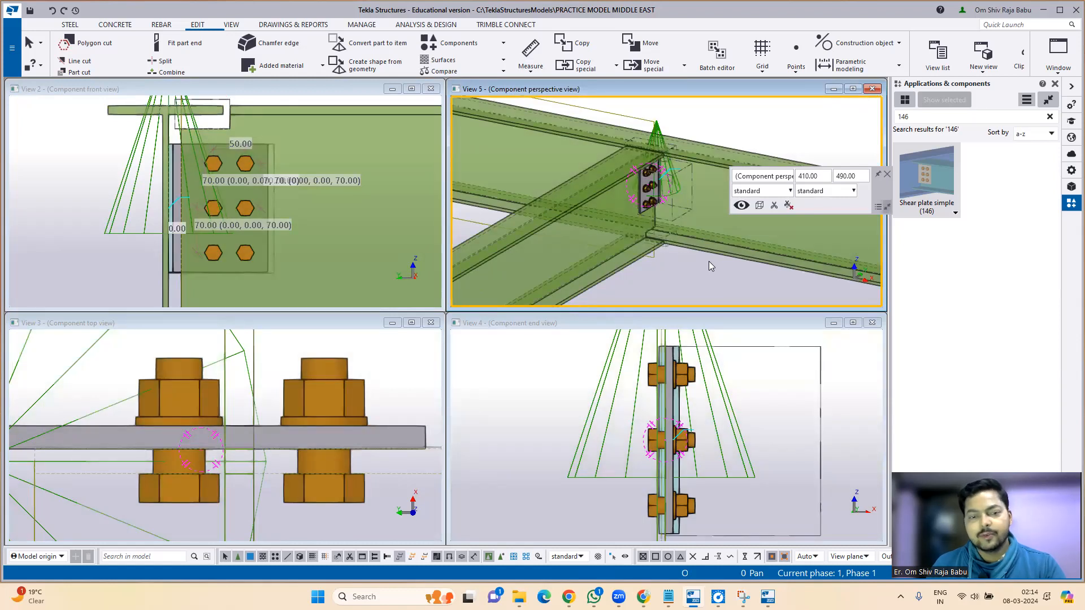
Try the shaded wireframe representation for the shear plate component in the perspective view, and restore its rendered display
scroll(666, 181, up, 2)
scroll(665, 181, up, 2)
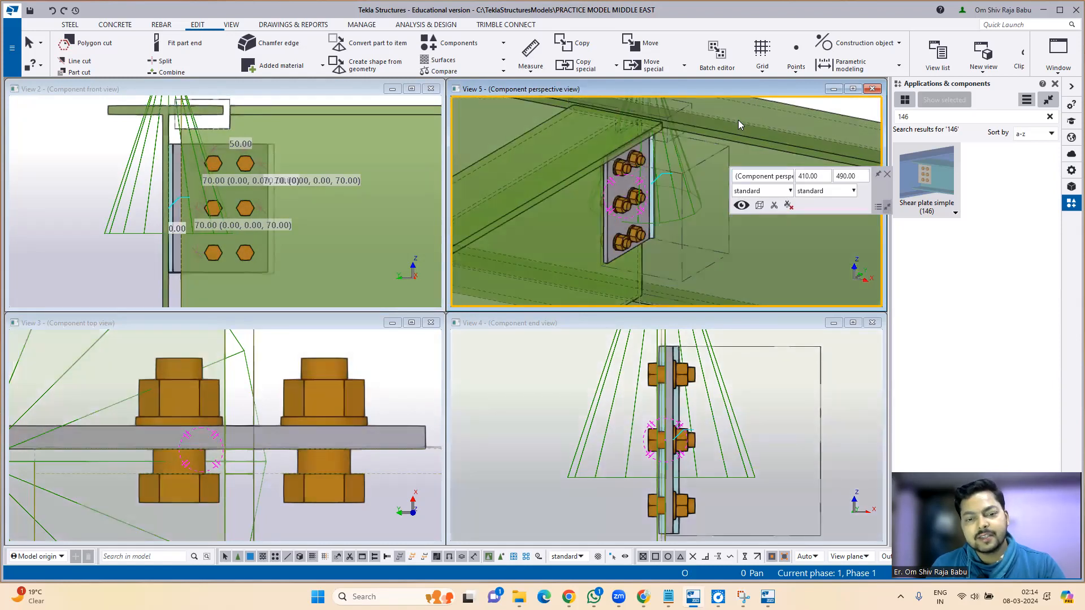
key(shift+2)
scroll(640, 180, up, 1)
scroll(638, 179, up, 1)
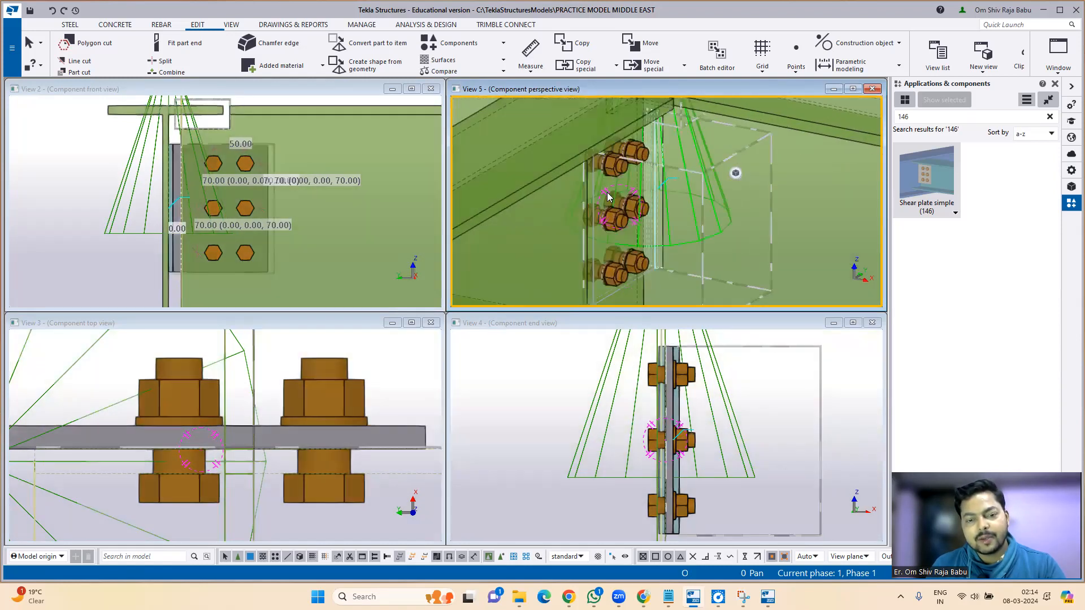
click(672, 218)
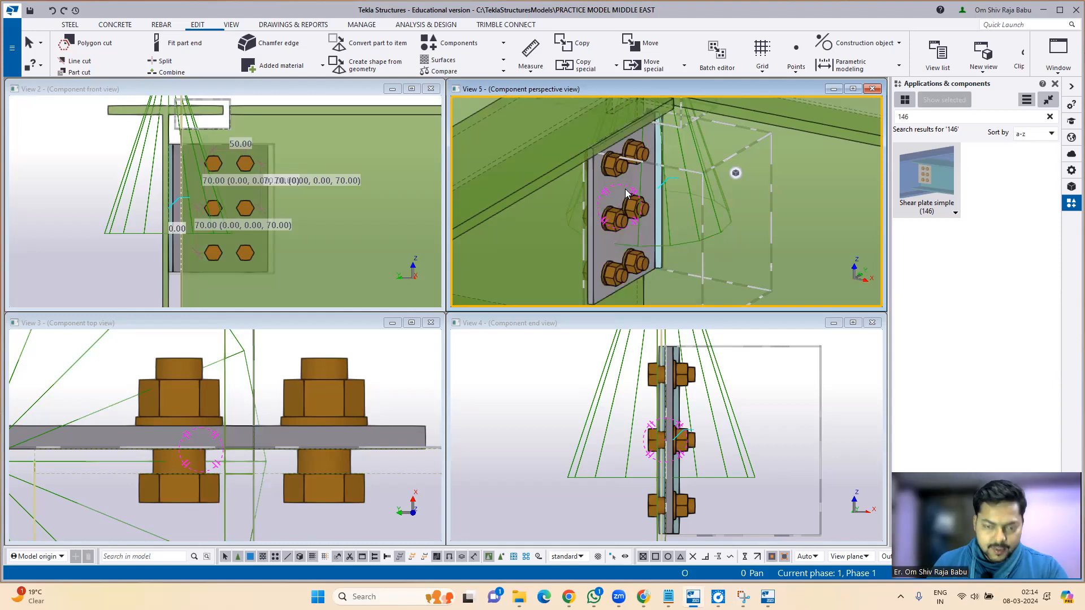
Examine the shear plate and its bolt group in the component perspective and front views
scroll(583, 192, down, 3)
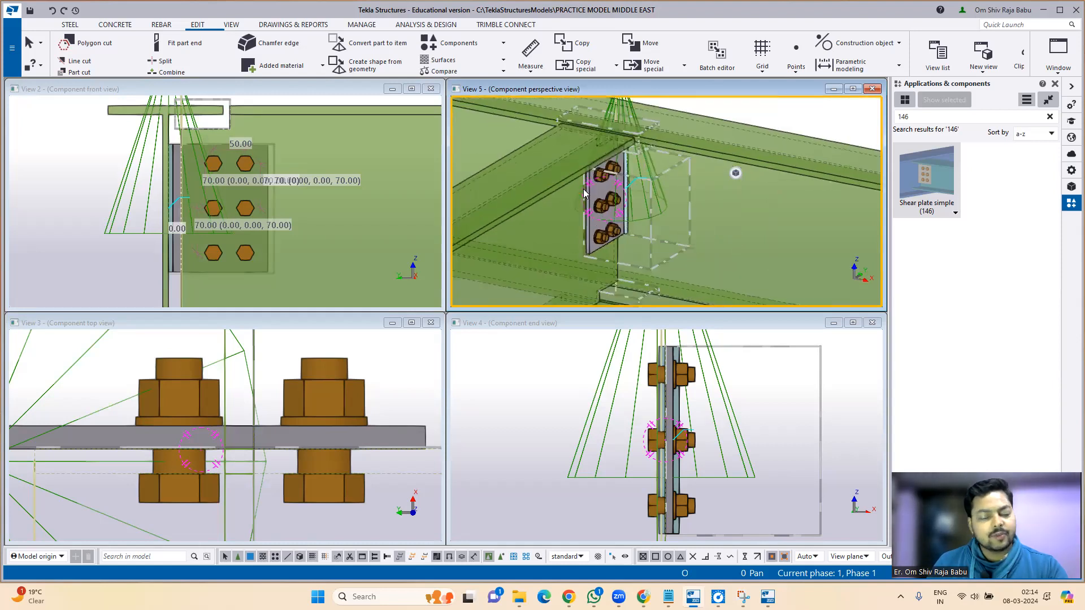
scroll(633, 188, down, 2)
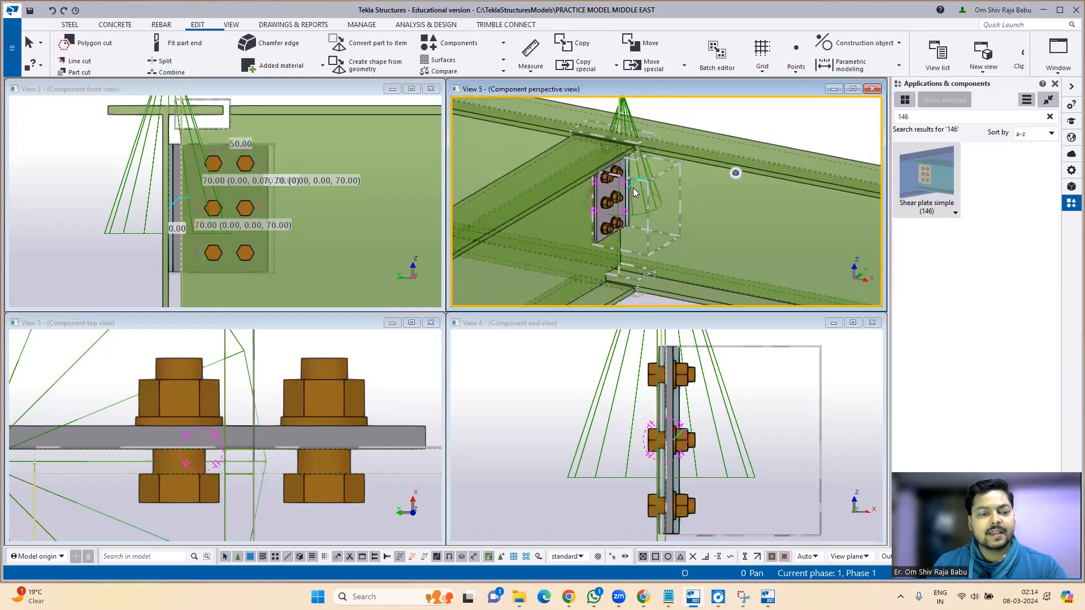
scroll(633, 187, down, 2)
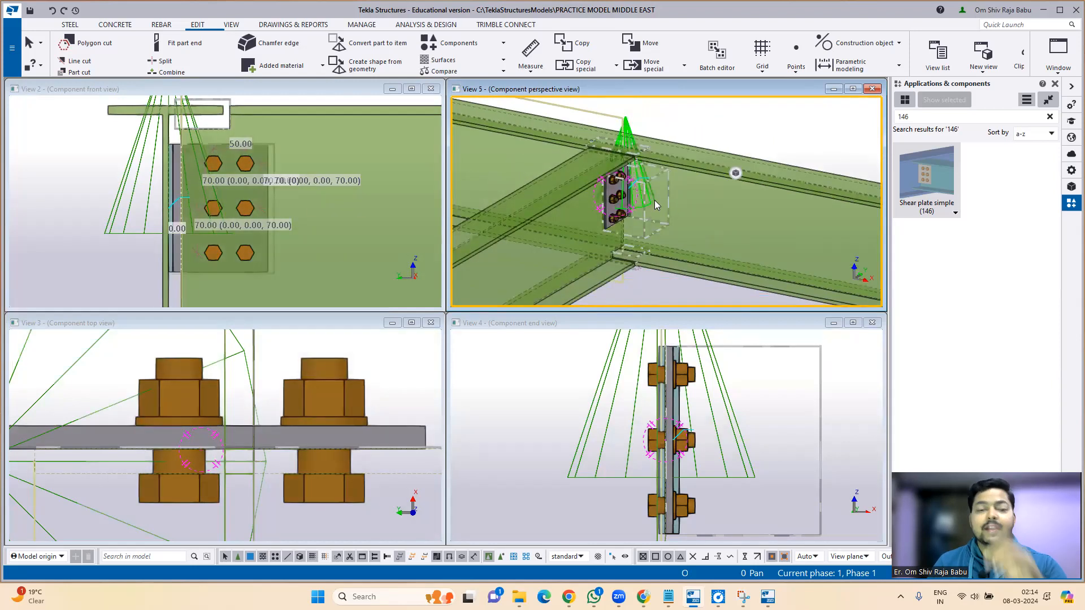
scroll(162, 184, up, 3)
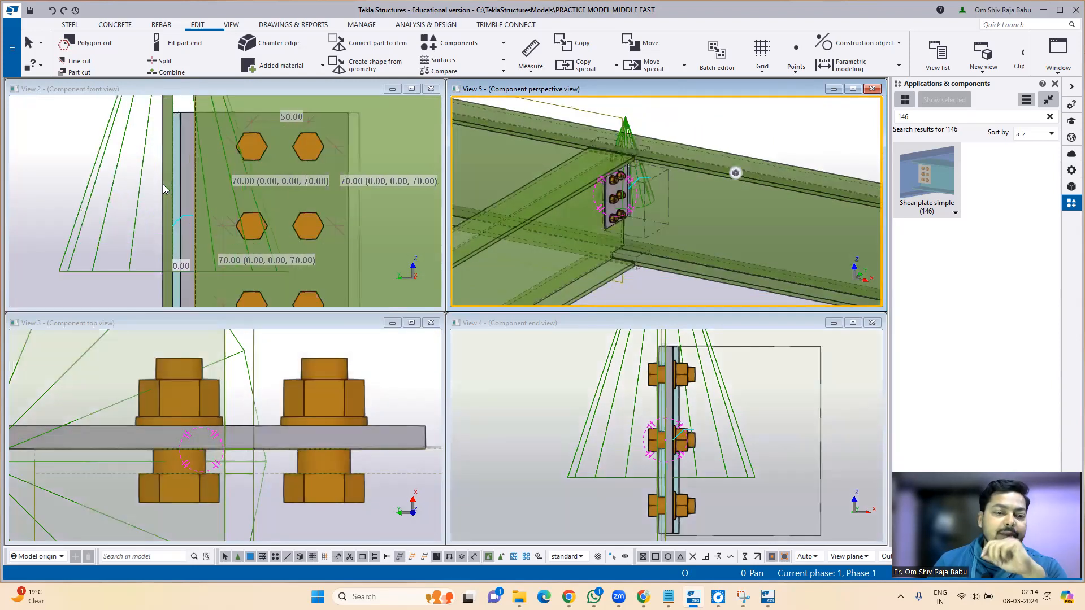
scroll(226, 198, down, 3)
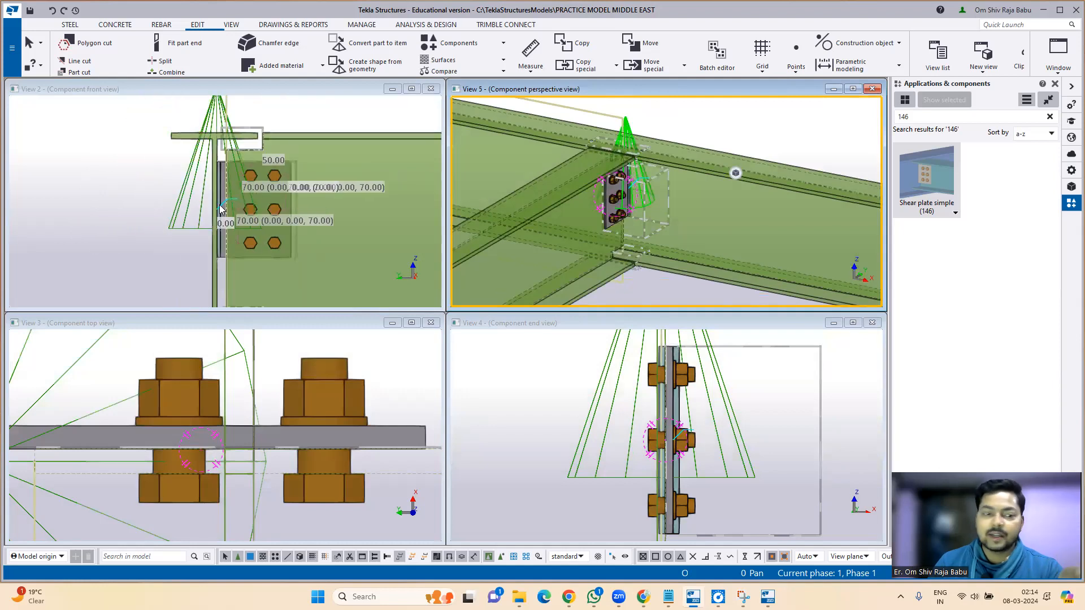
scroll(220, 210, up, 3)
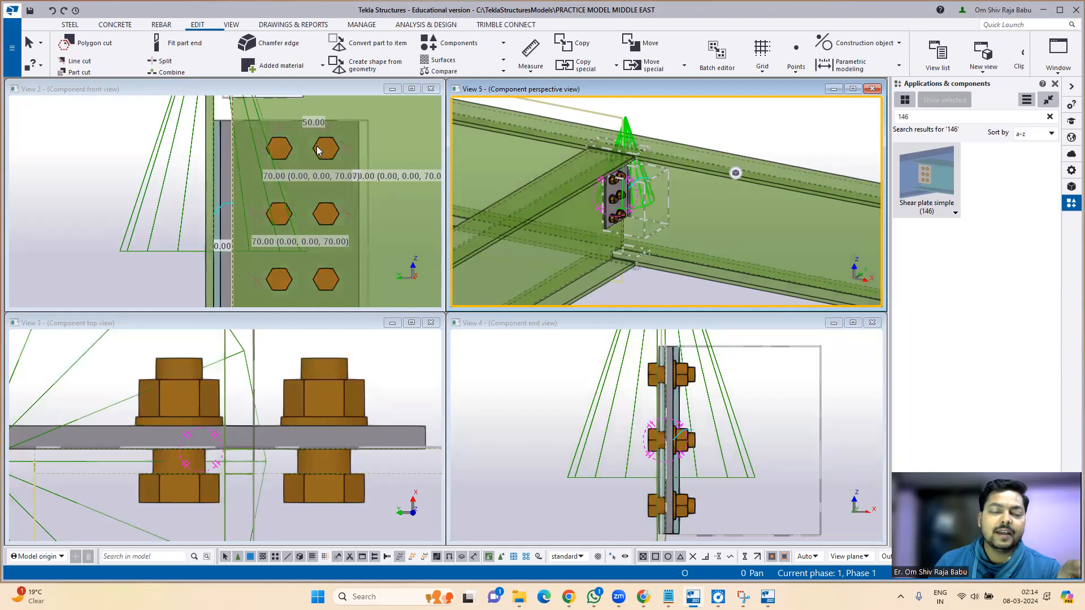
scroll(307, 180, down, 2)
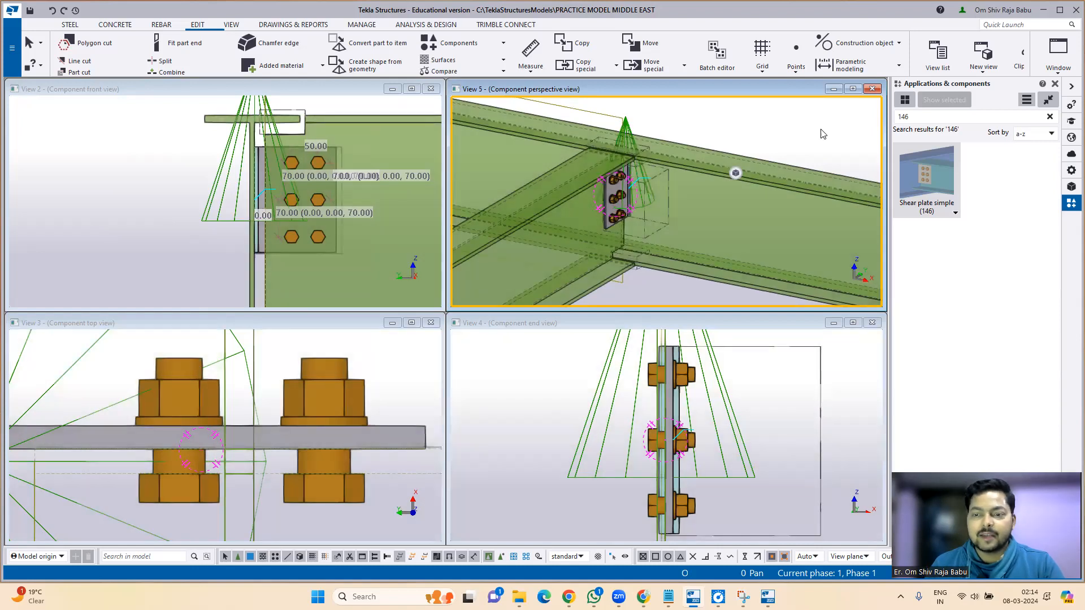
Make the named view 3d visible through the view list, and close the list
click(1058, 54)
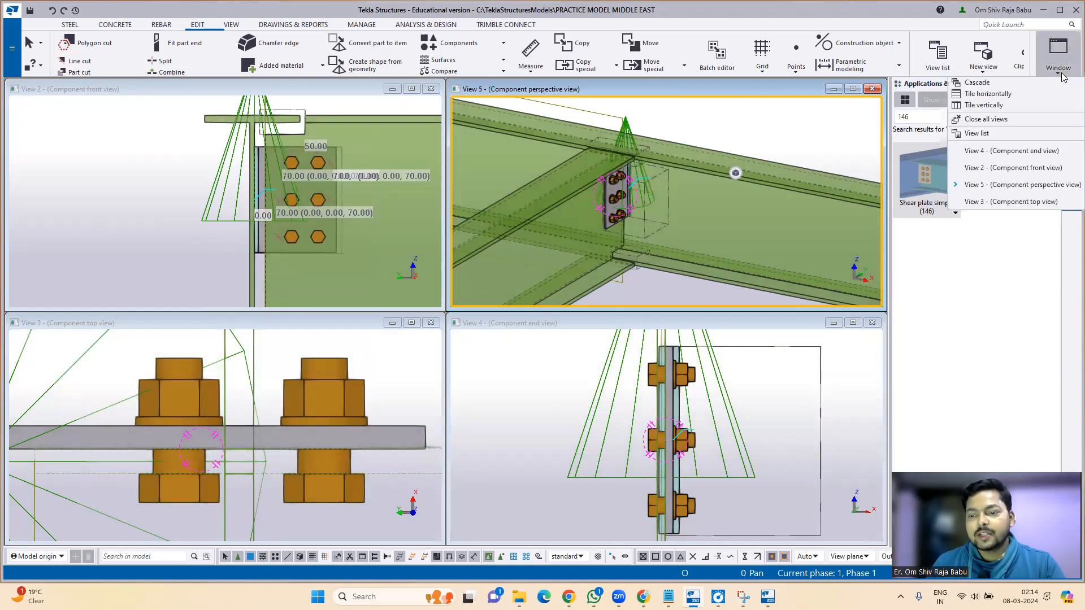
click(977, 135)
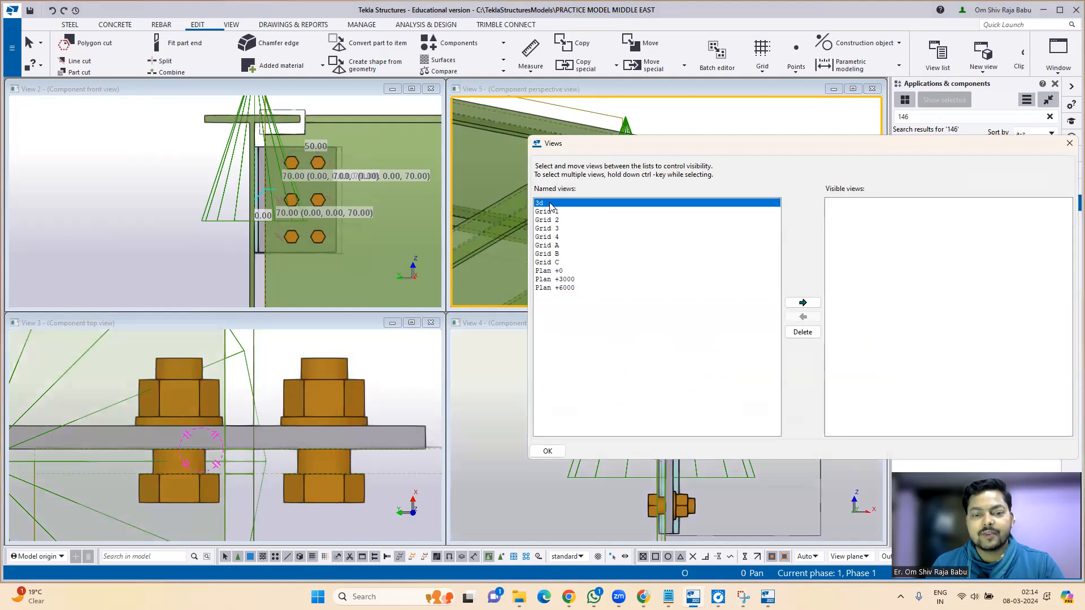
double_click(551, 205)
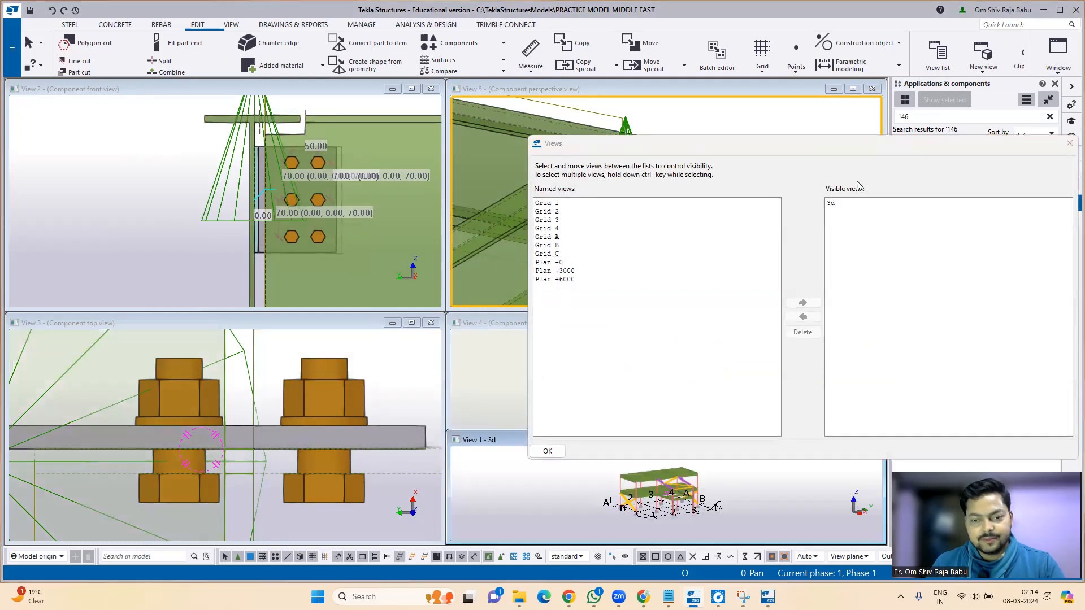
double_click(832, 203)
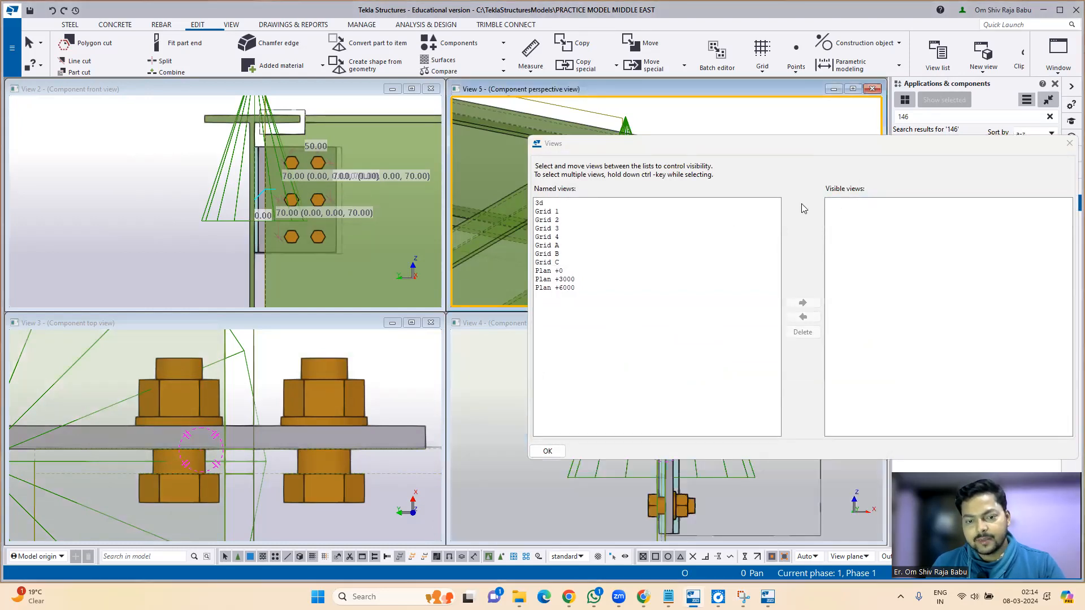
double_click(540, 204)
click(1069, 144)
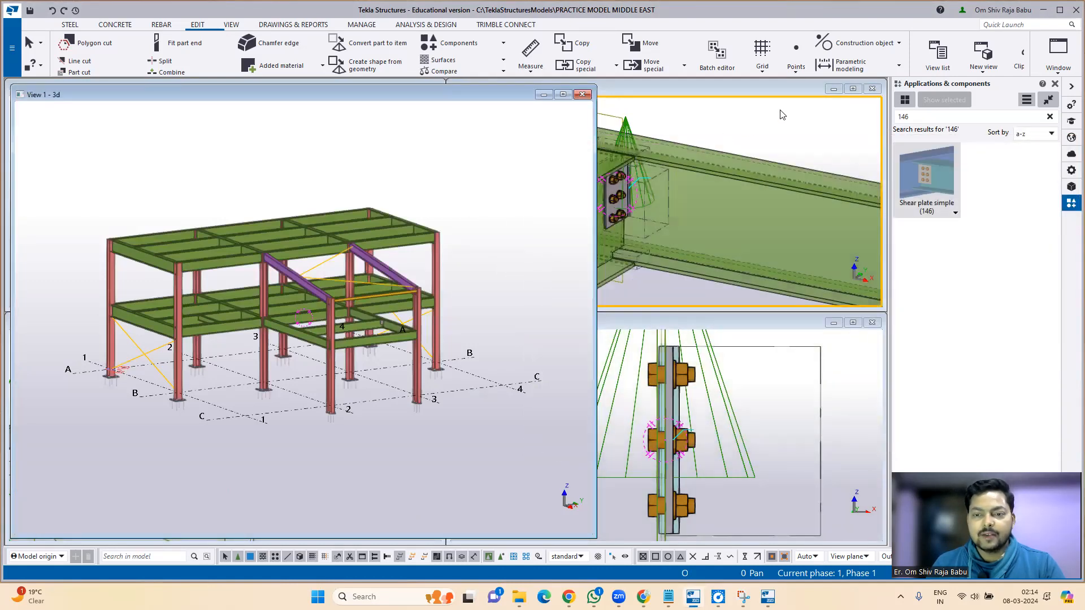
Close the perspective, end, front and top component views, and maximize the 3d view of the whole model
click(872, 89)
click(872, 323)
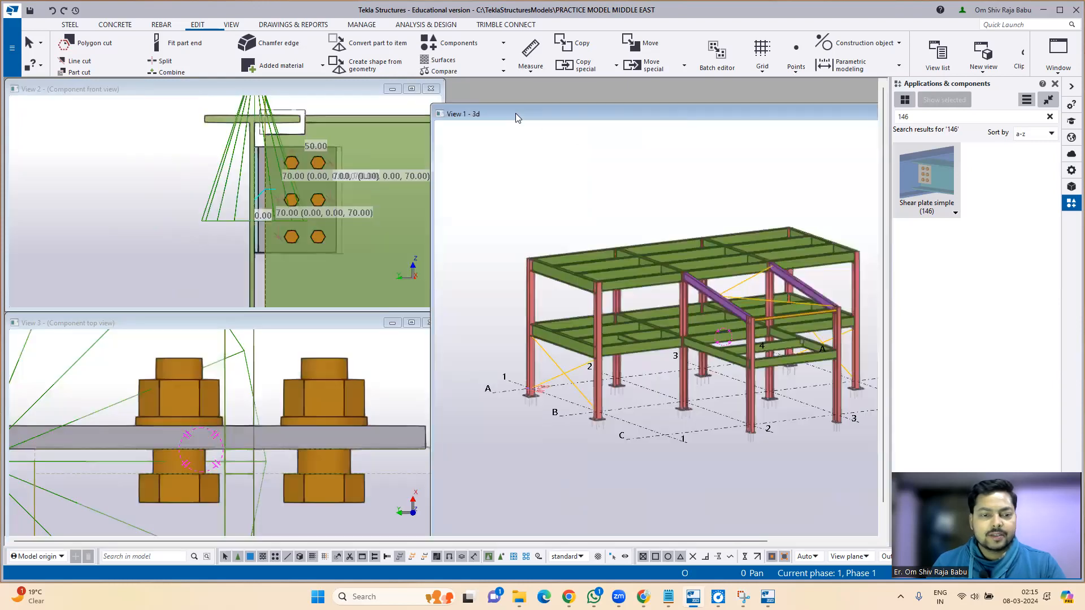
click(435, 96)
click(426, 323)
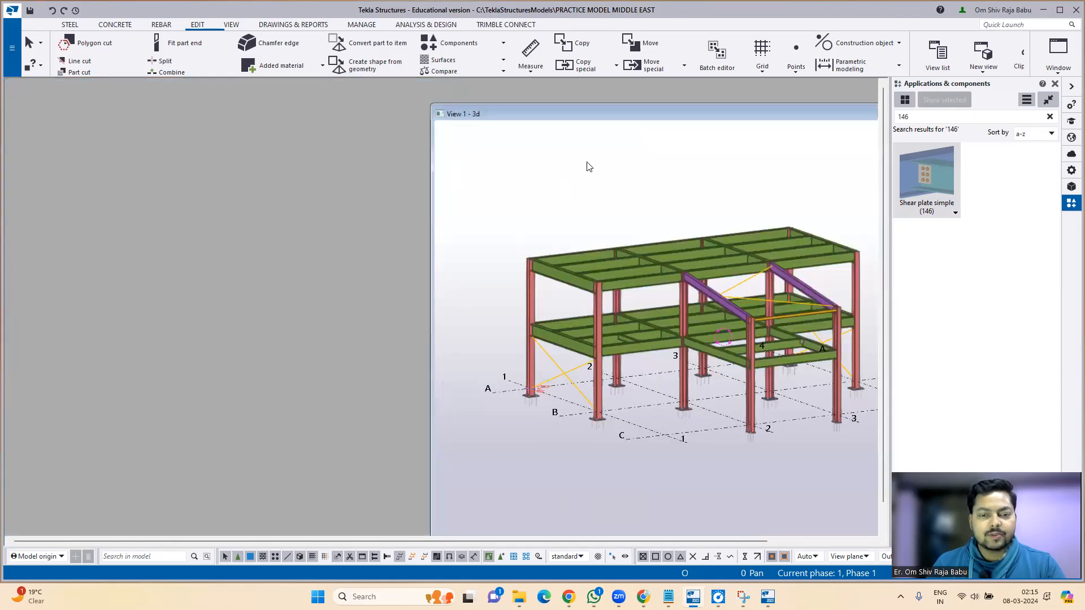
double_click(678, 184)
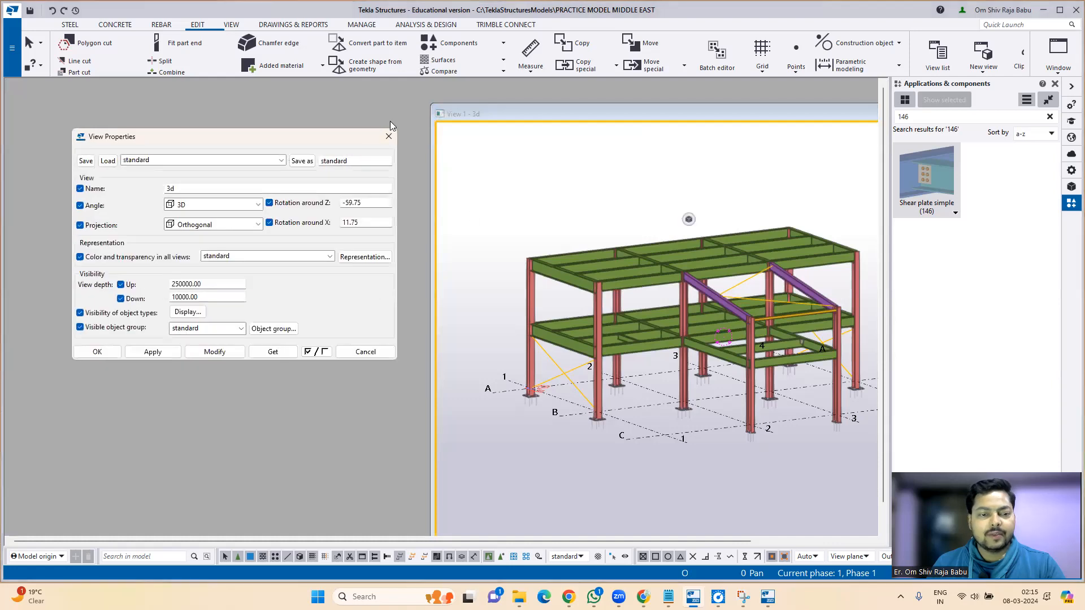
double_click(603, 112)
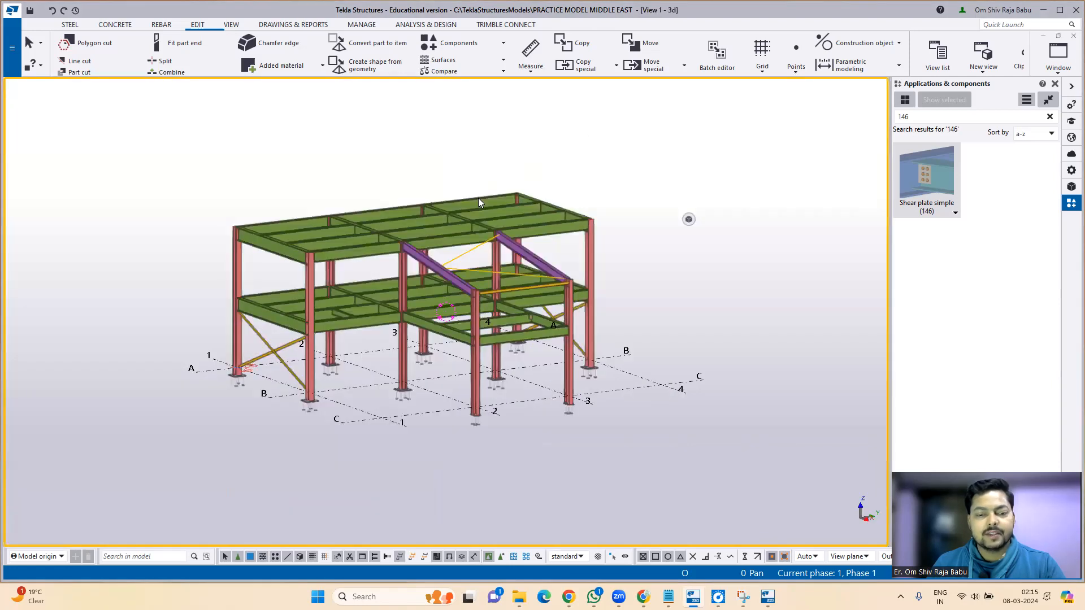
Review the plate settings of the Shear plate simple (146) connection at the secondary beam's end, and close its properties
scroll(472, 325, up, 5)
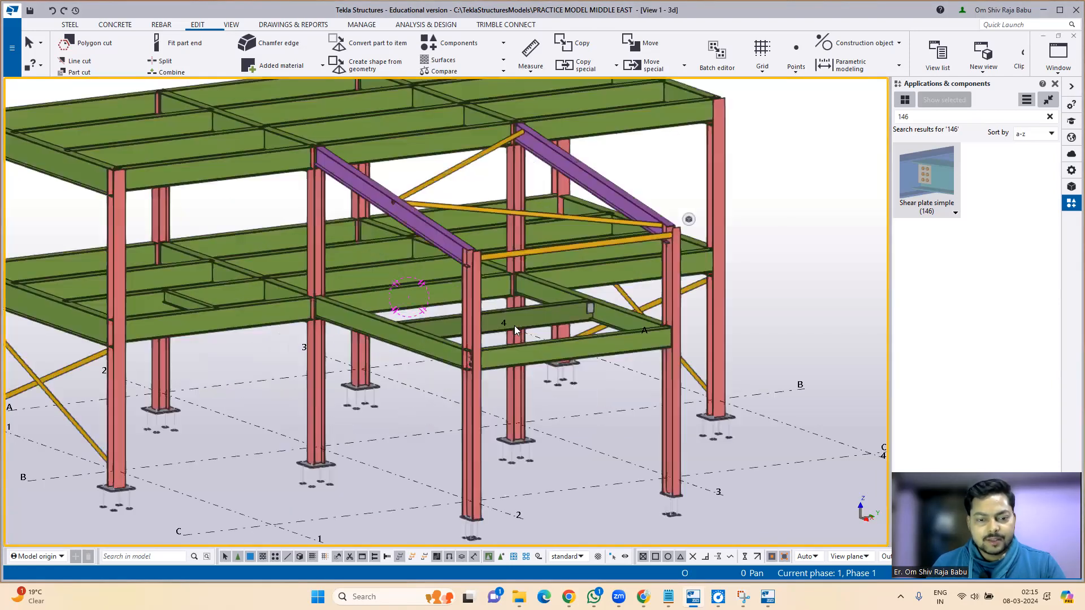
scroll(593, 338, up, 1)
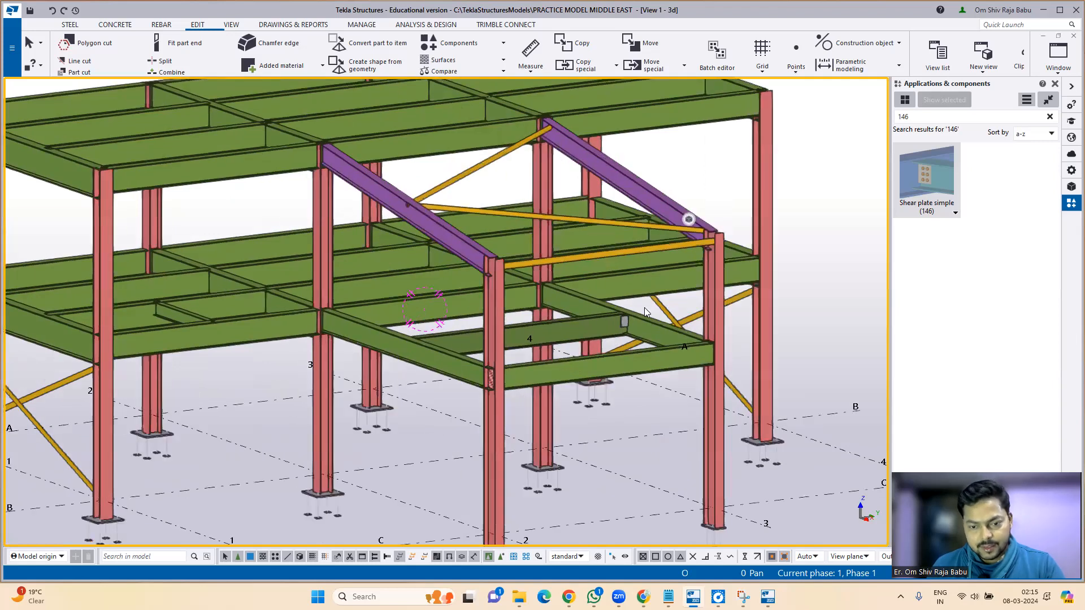
scroll(646, 312, up, 5)
middle_drag(646, 333, 595, 330)
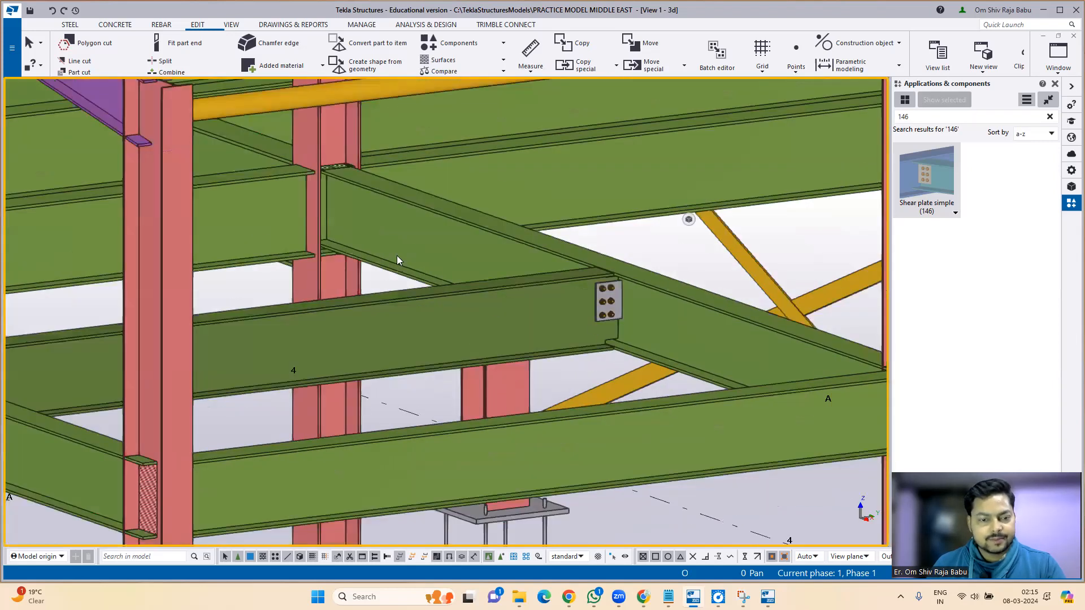
scroll(323, 236, up, 5)
middle_drag(323, 237, 285, 262)
scroll(288, 261, up, 1)
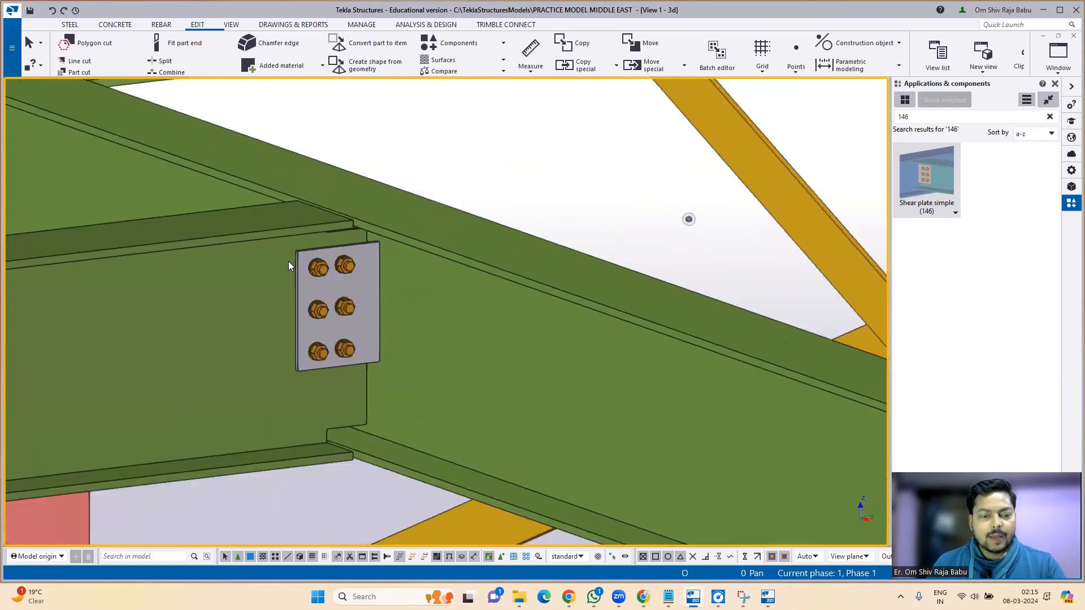
click(356, 300)
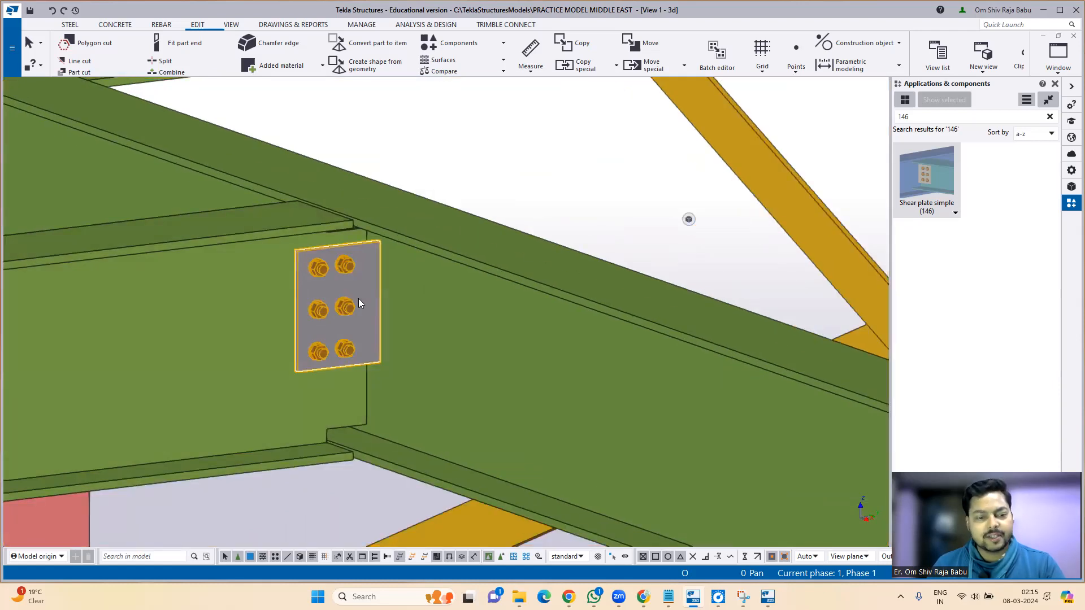
double_click(359, 300)
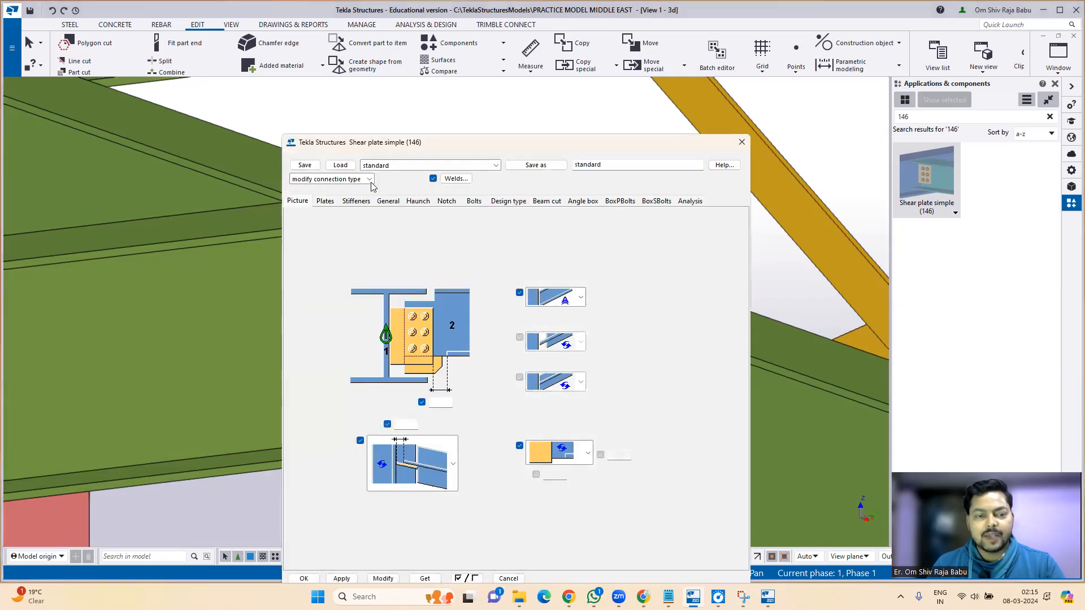
click(330, 205)
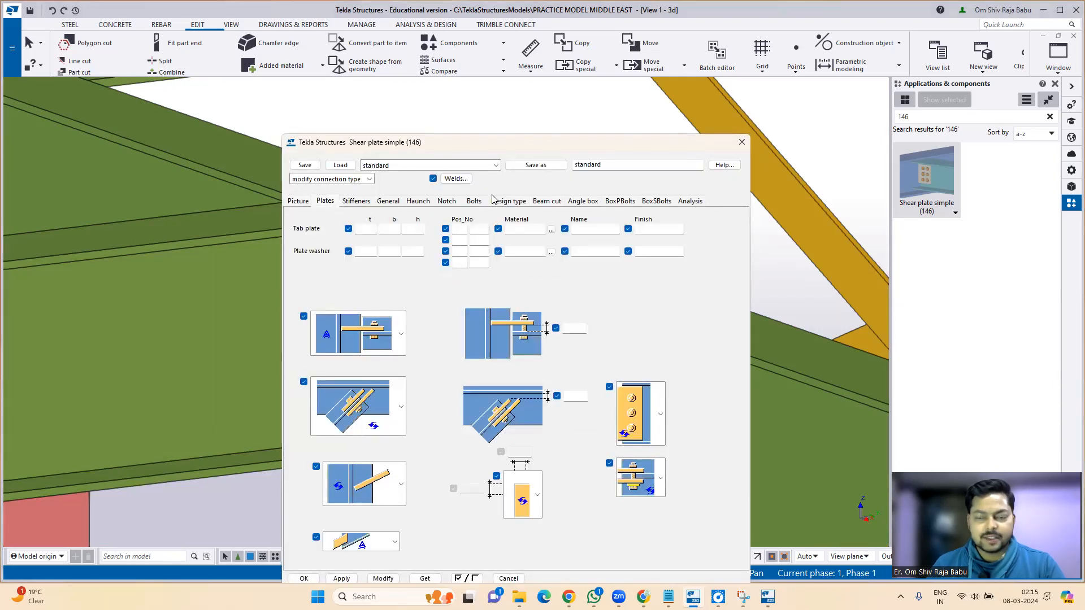
click(741, 141)
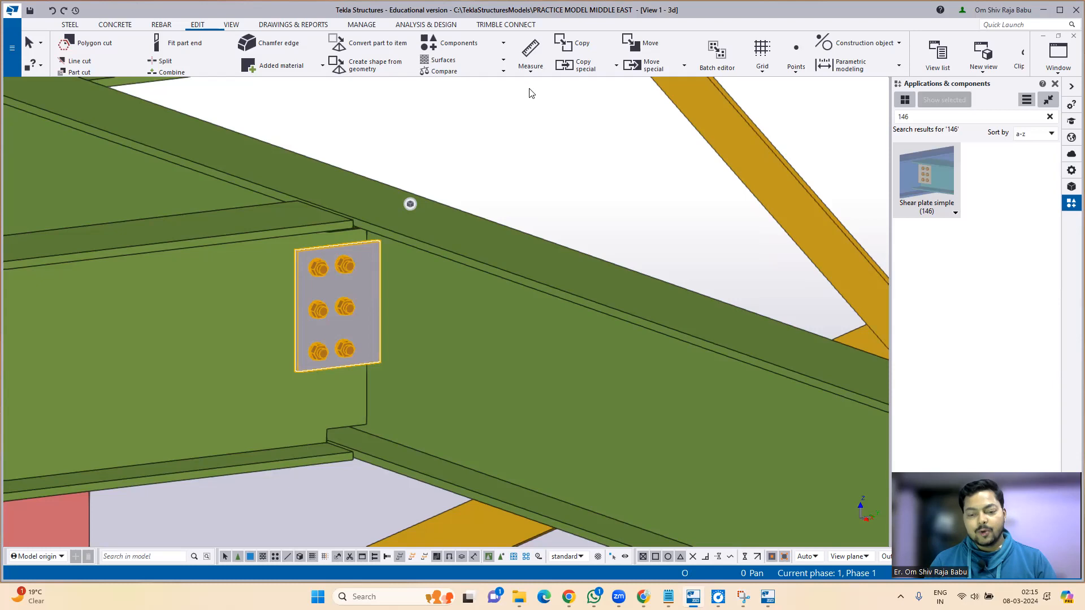
Switch to YouTube Studio in Chrome with the Notepad contact number shown, look over the Tekla Structures playlist, and return to Tekla Structures
mouse_move(743, 597)
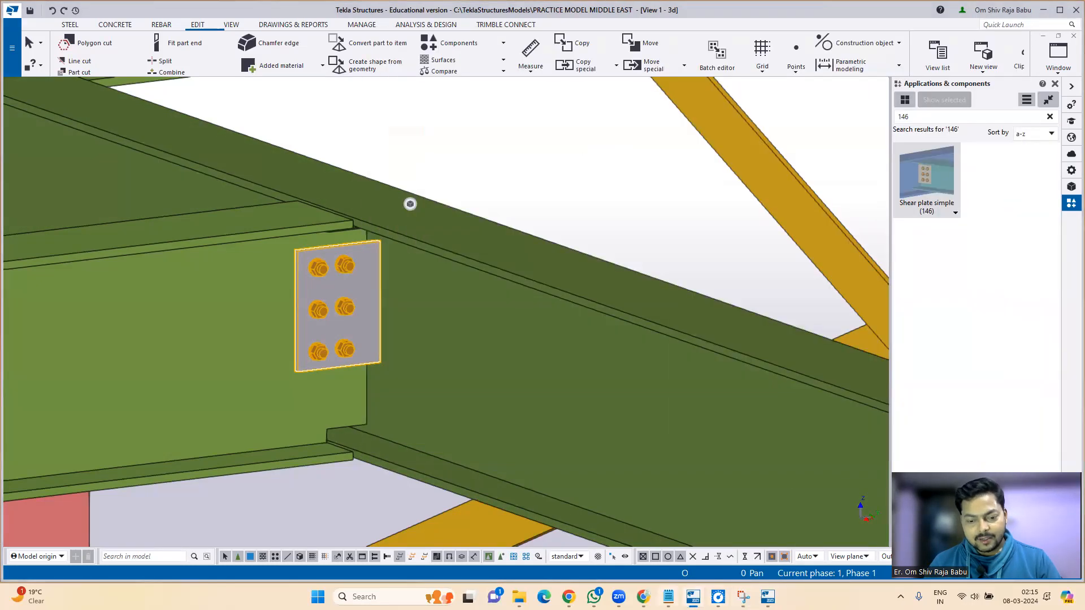
click(643, 597)
click(668, 597)
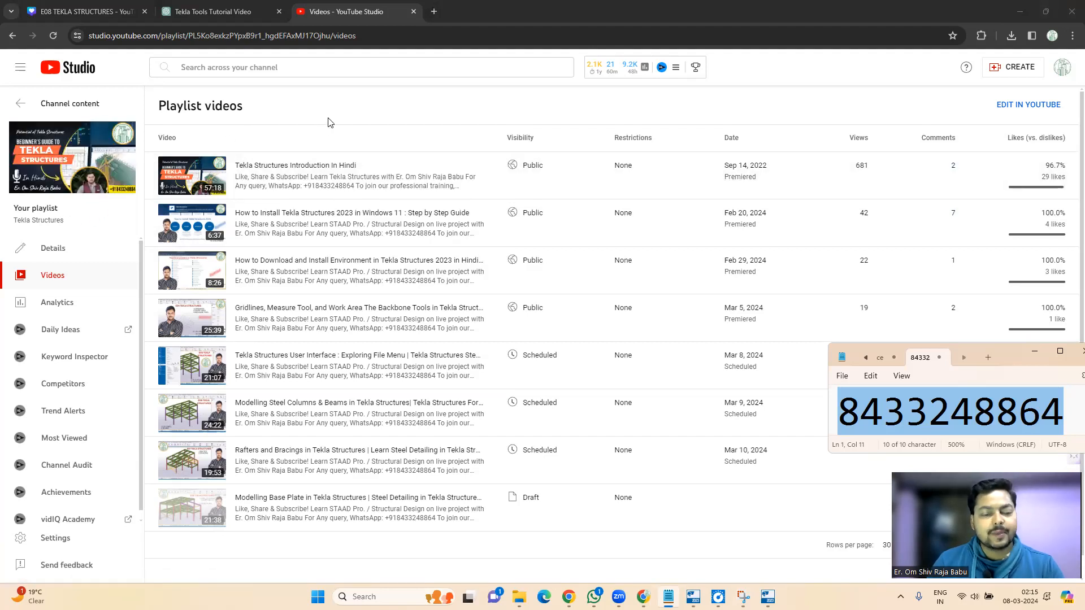
scroll(443, 269, down, 1)
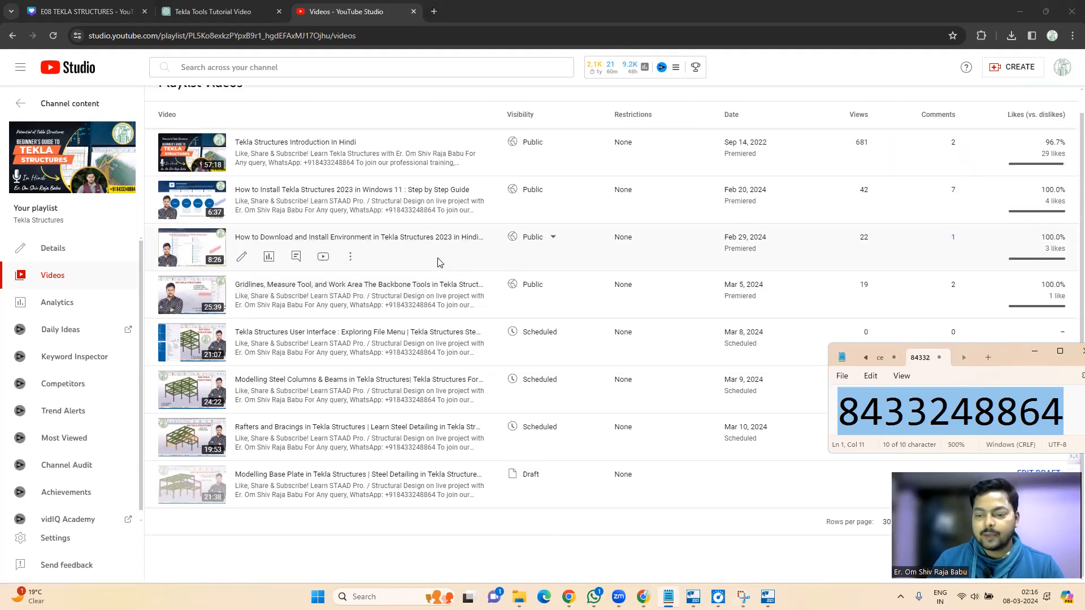
click(849, 68)
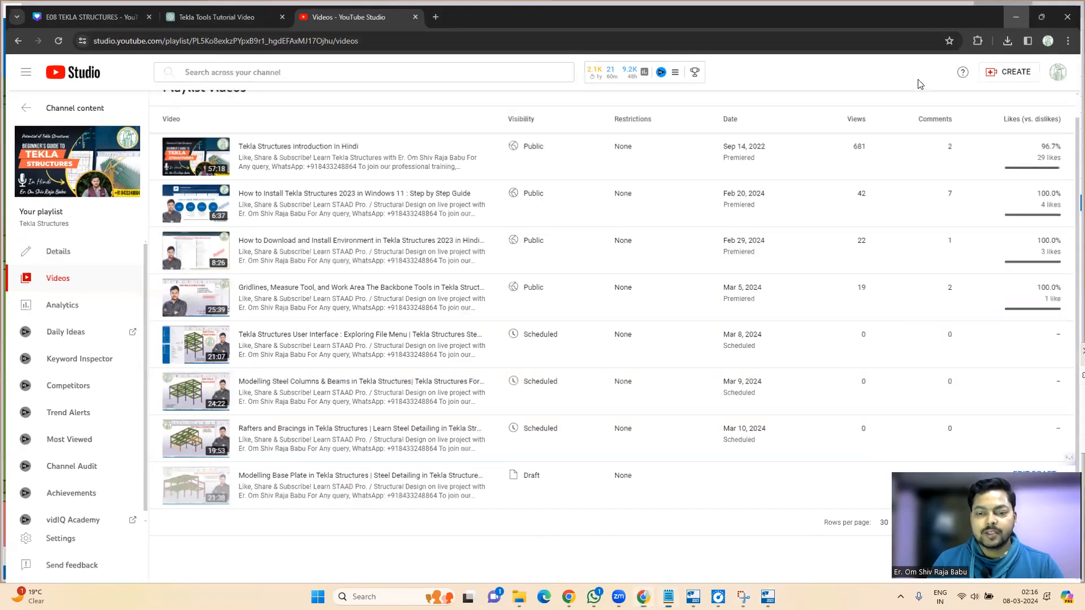
click(1020, 15)
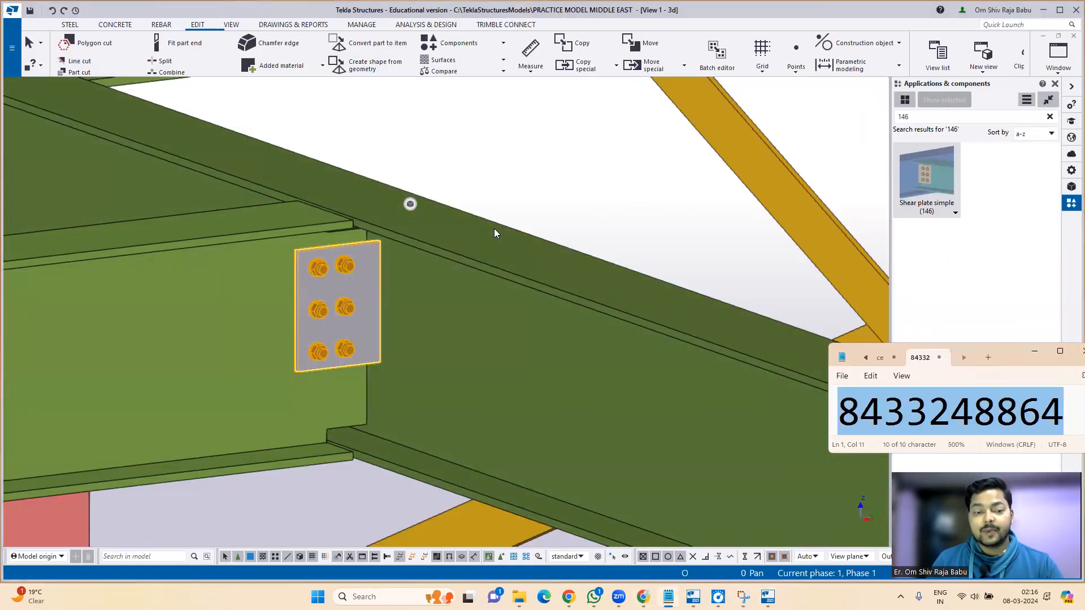